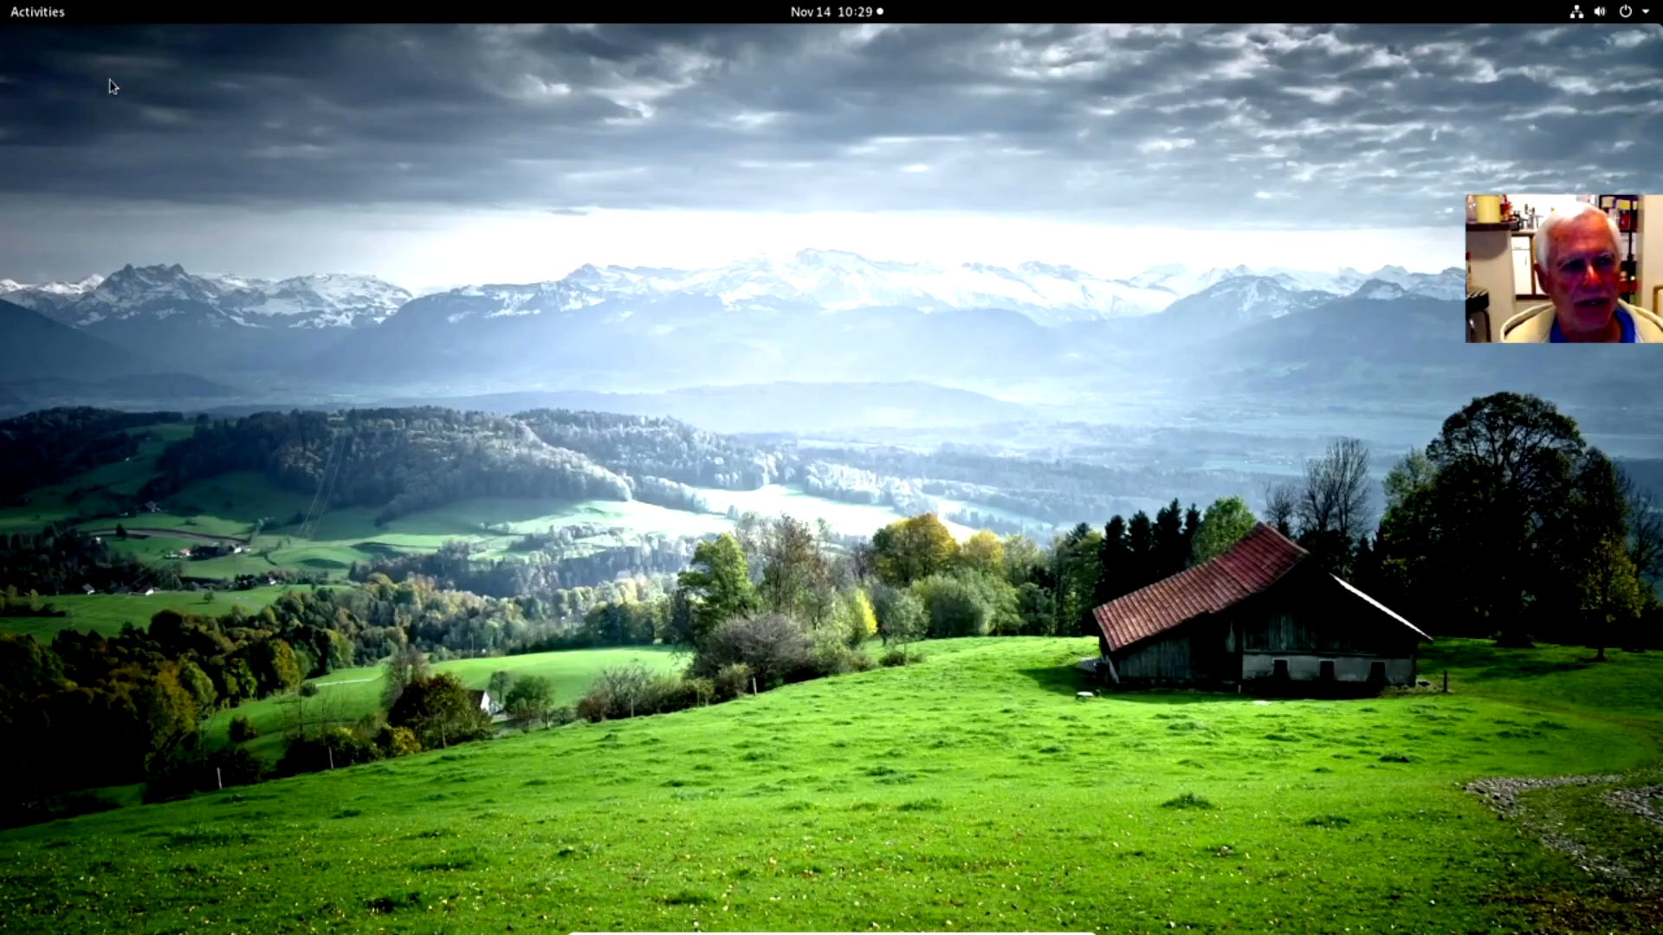
Switch to the open Firefox window.
left_click(45, 23)
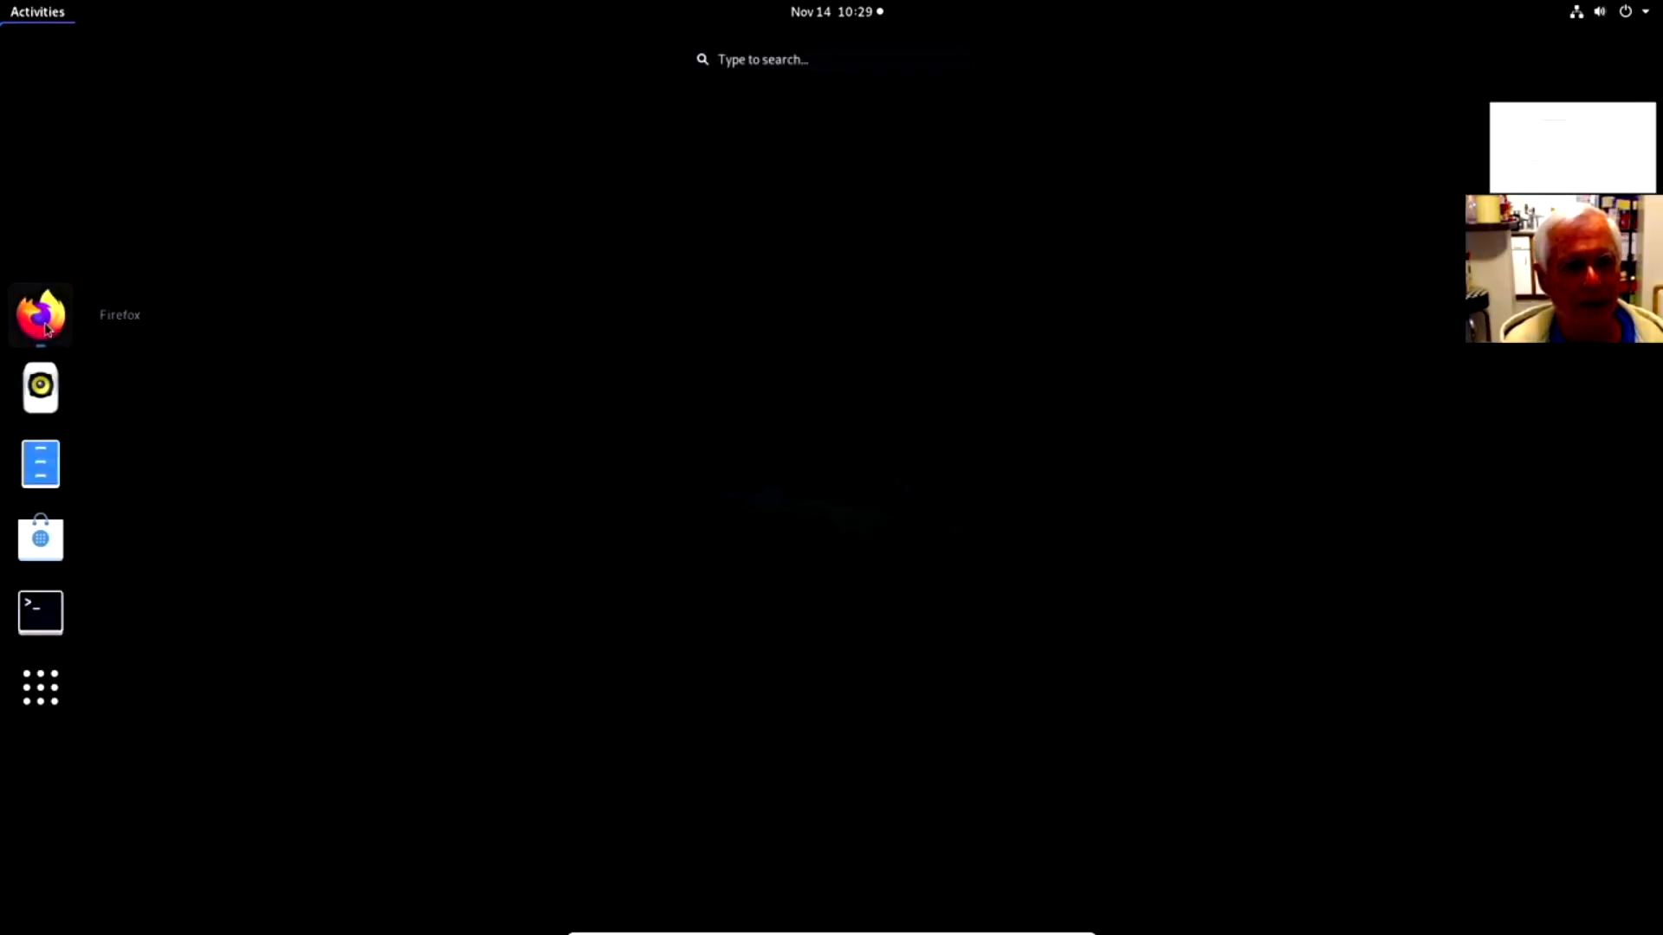
left_click(47, 325)
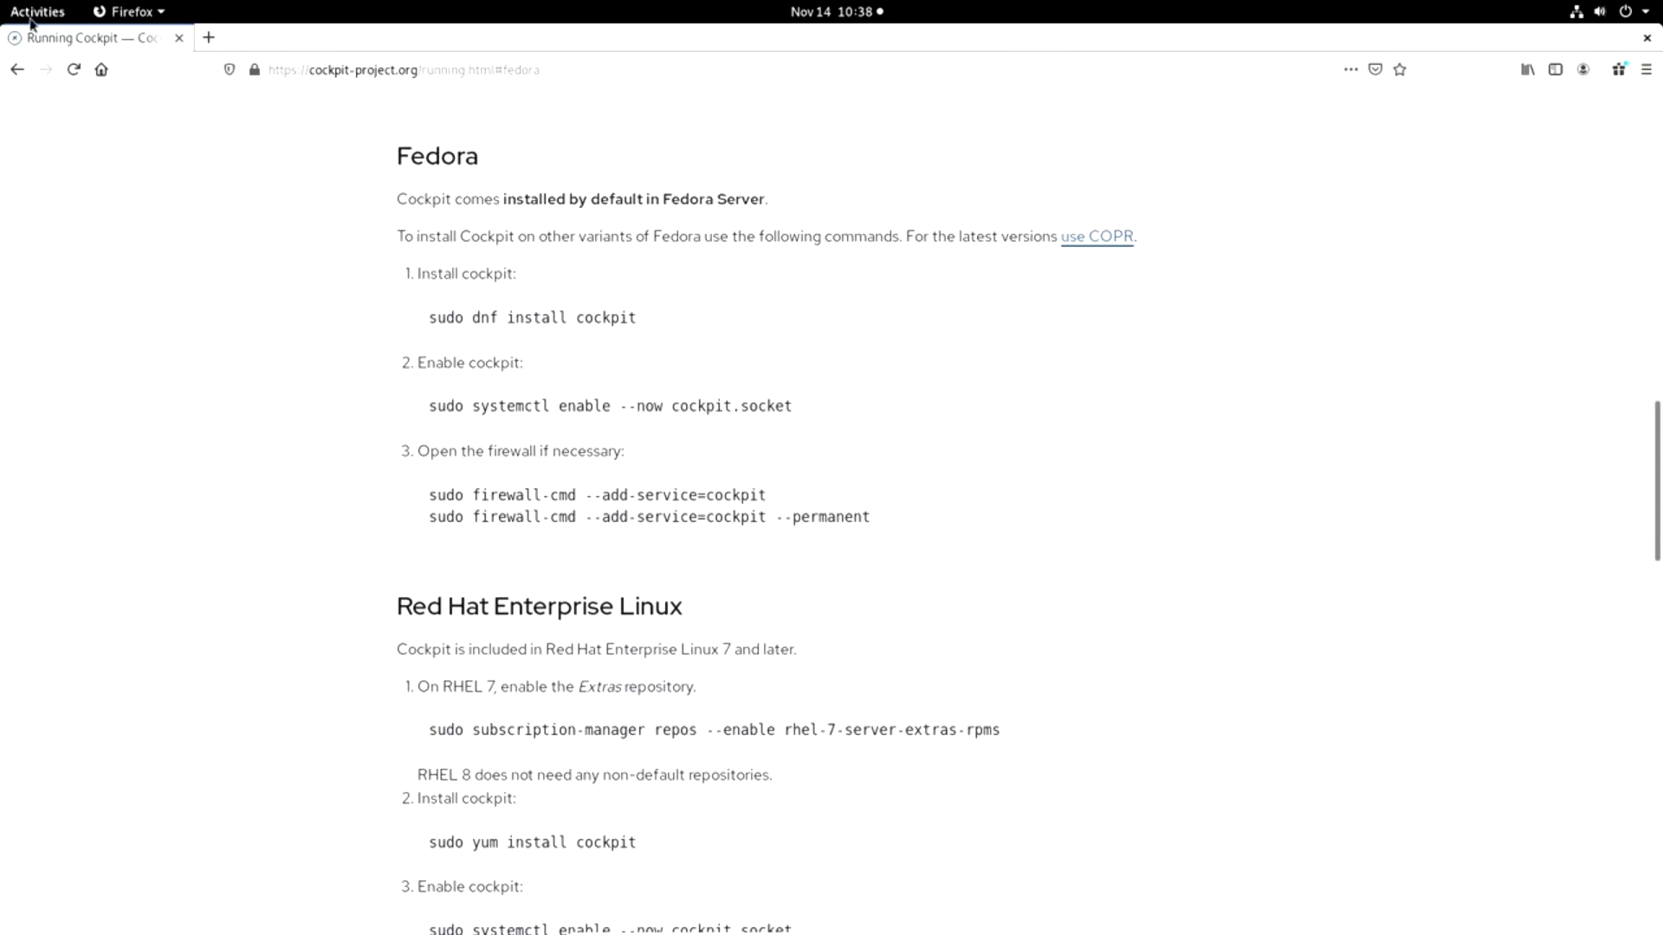
Switch to the open terminal window on the second workspace.
left_click(32, 12)
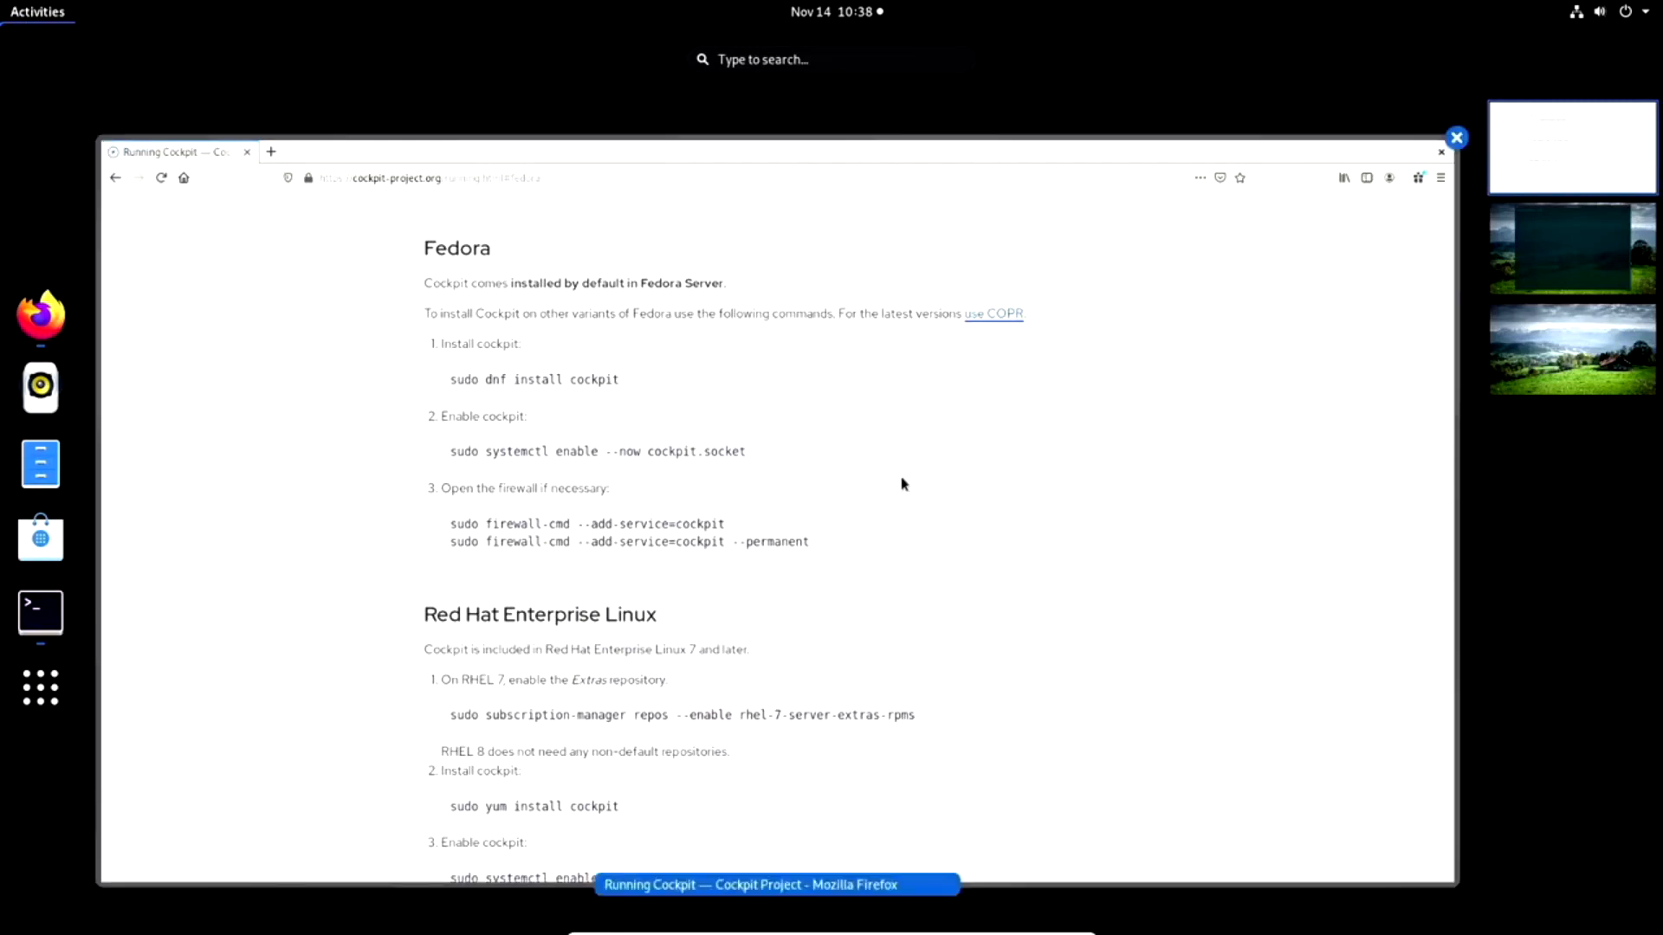
left_click(1551, 287)
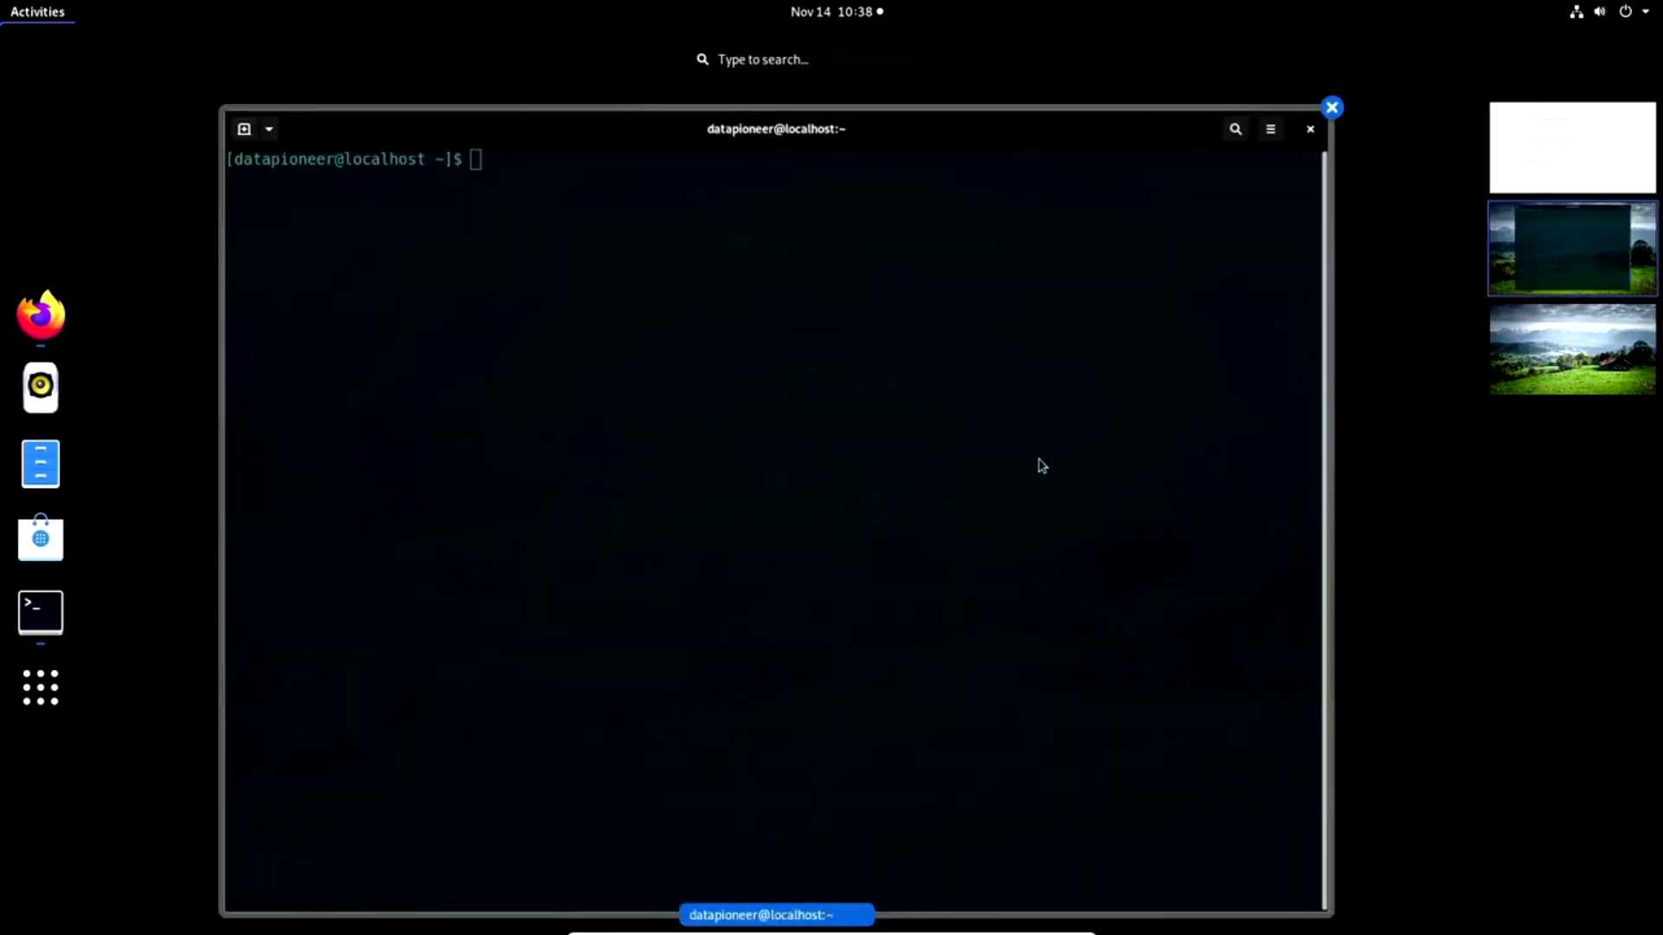
left_click(1009, 466)
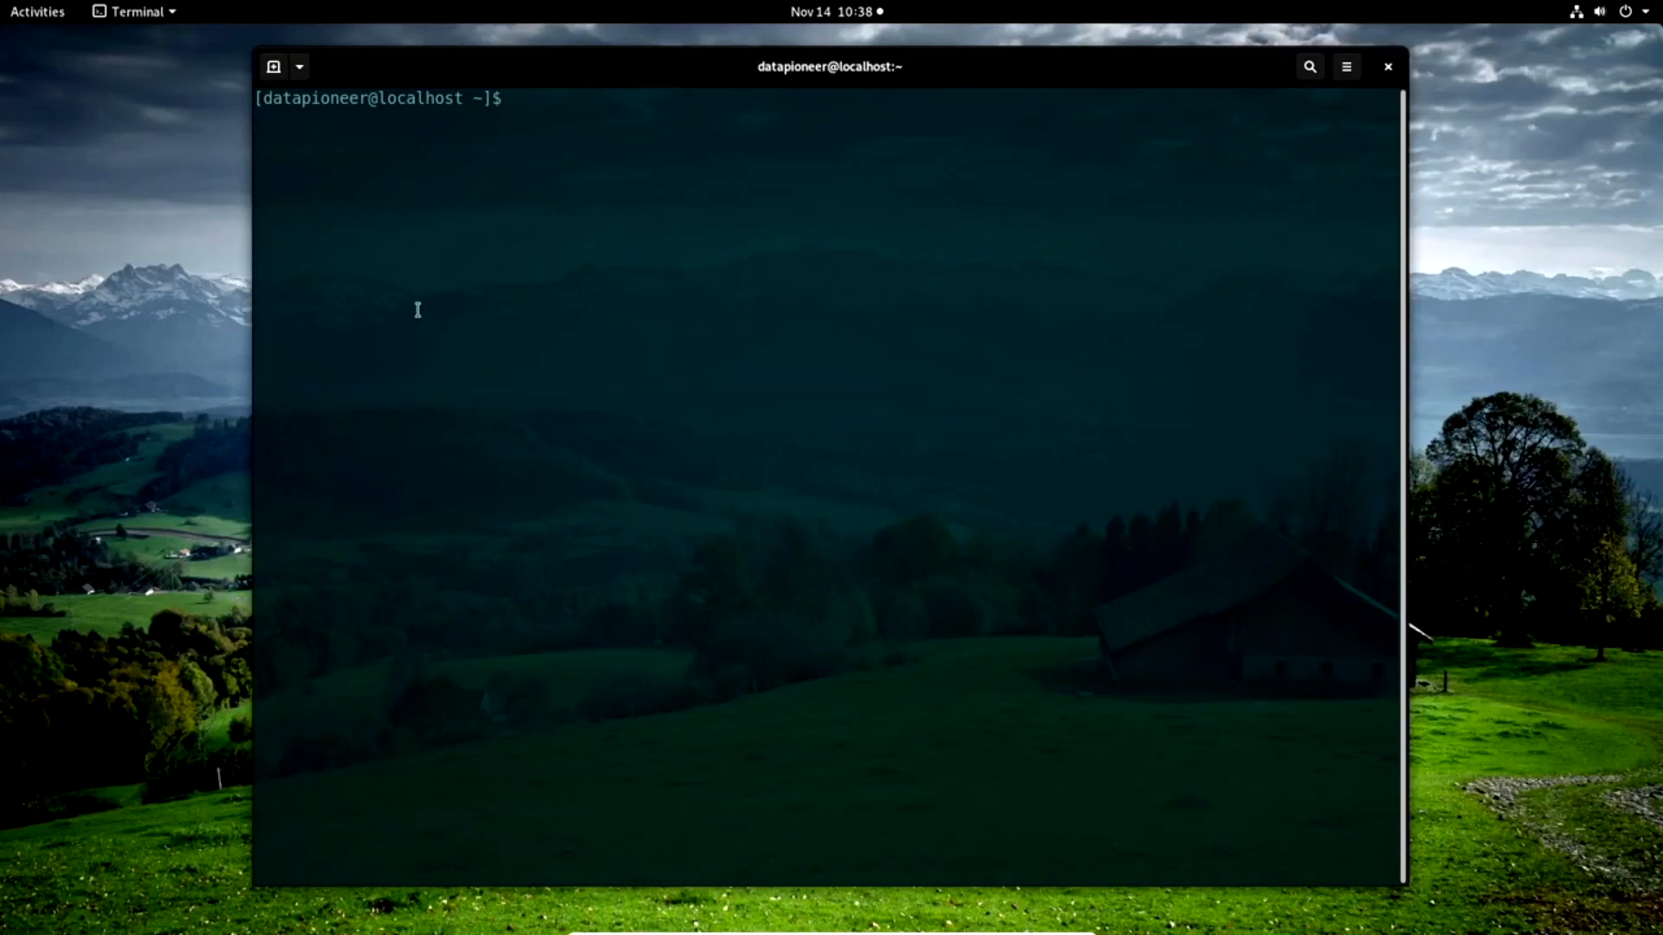
Return to Firefox and copy the Fedora install command "sudo dnf install cockpit" from the Running Cockpit page.
left_click(35, 19)
left_click(43, 315)
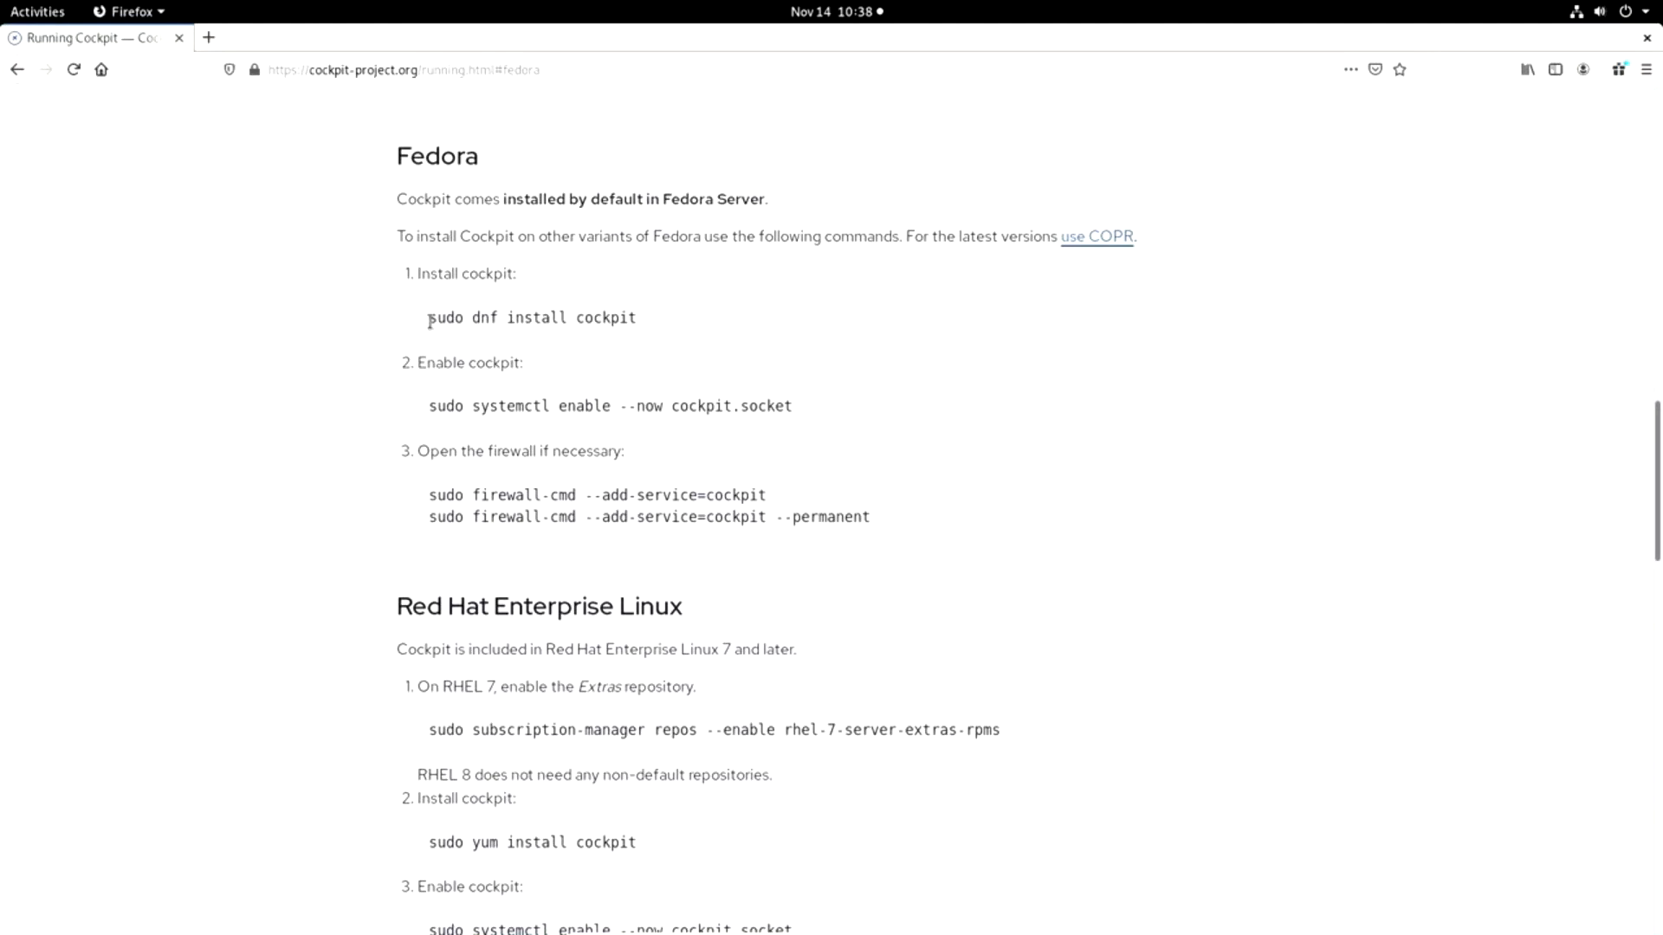
left_click_drag(430, 319, 640, 317)
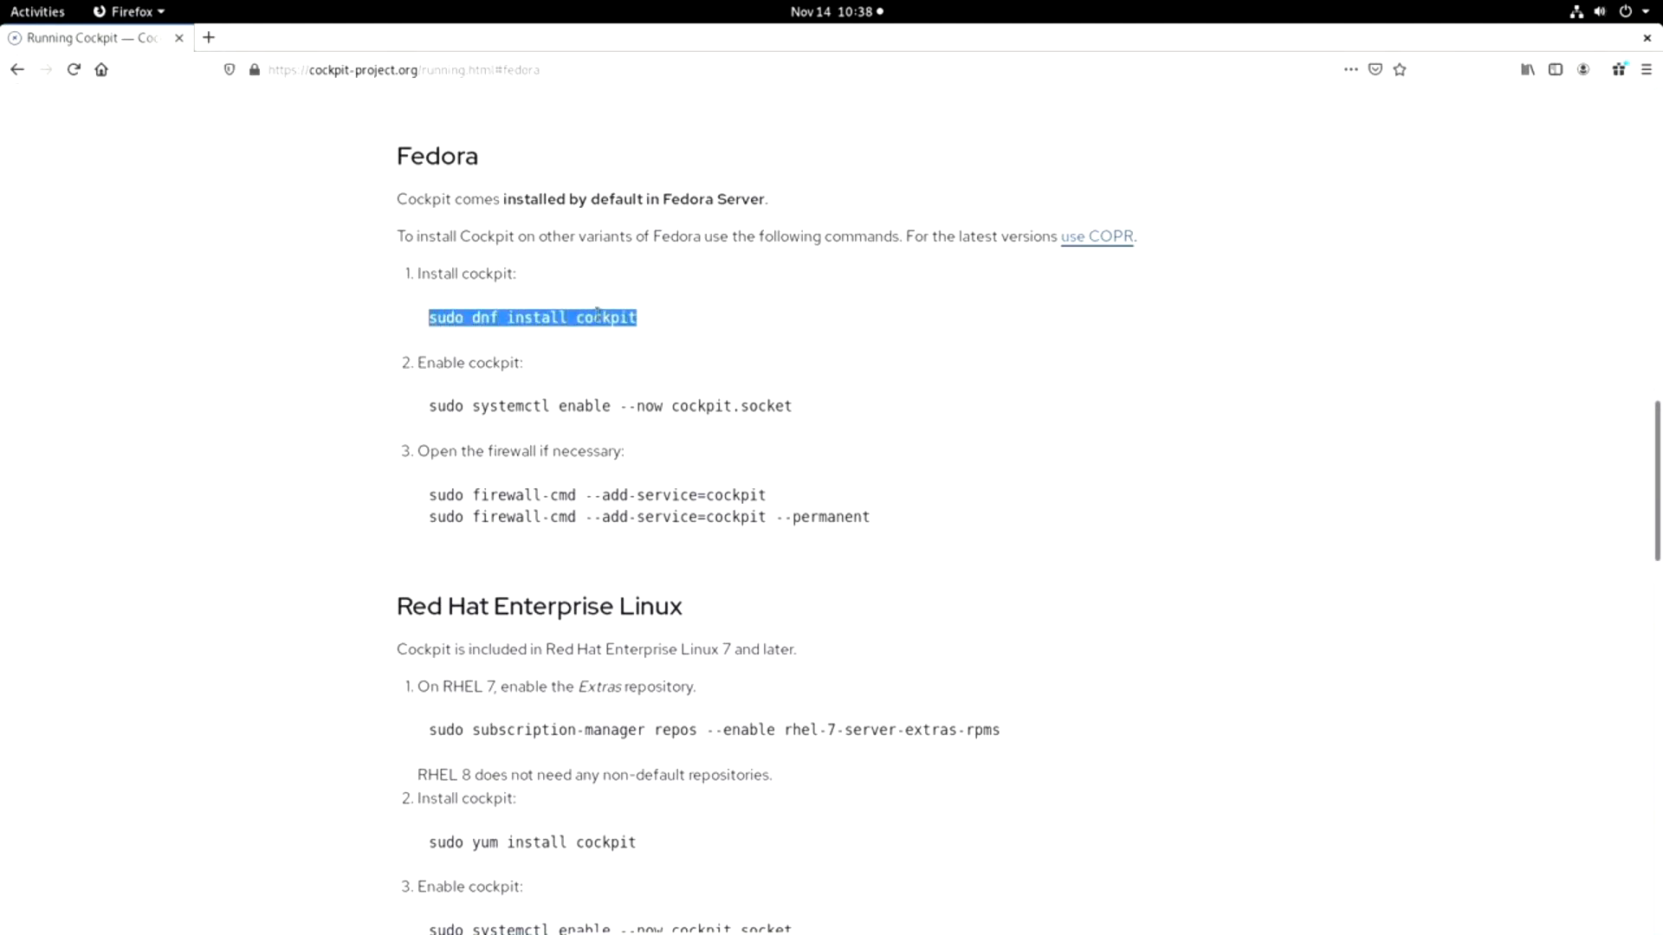
right_click(600, 322)
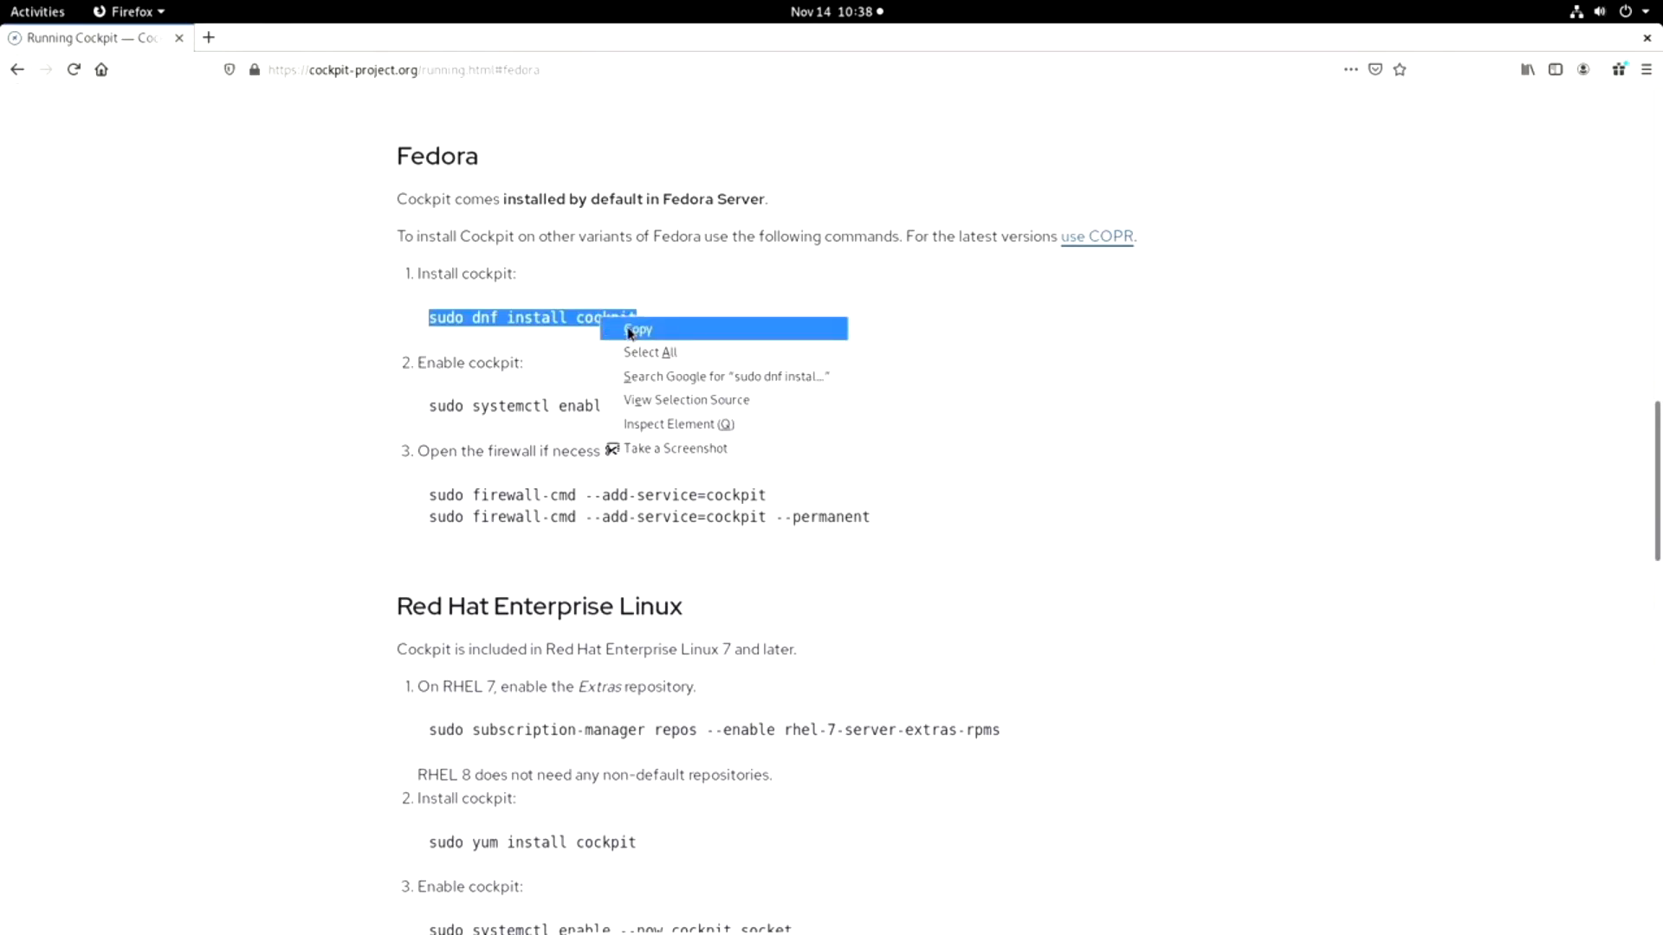
left_click(629, 331)
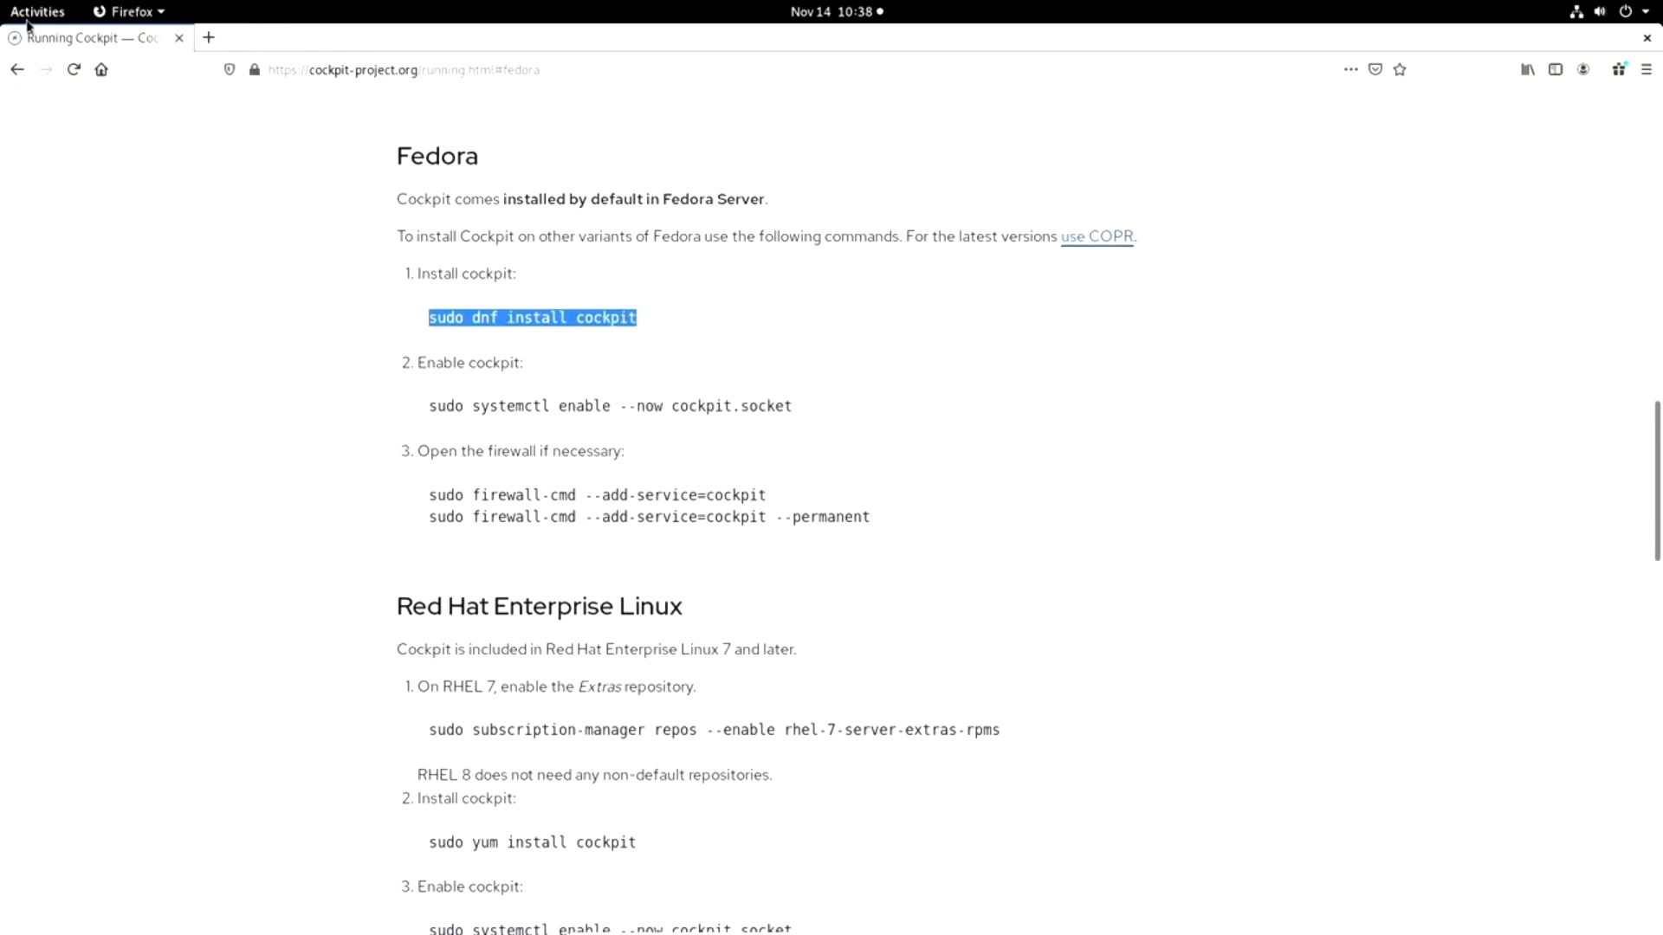
Switch to the terminal, paste the copied command and run "sudo dnf install cockpit".
left_click(38, 18)
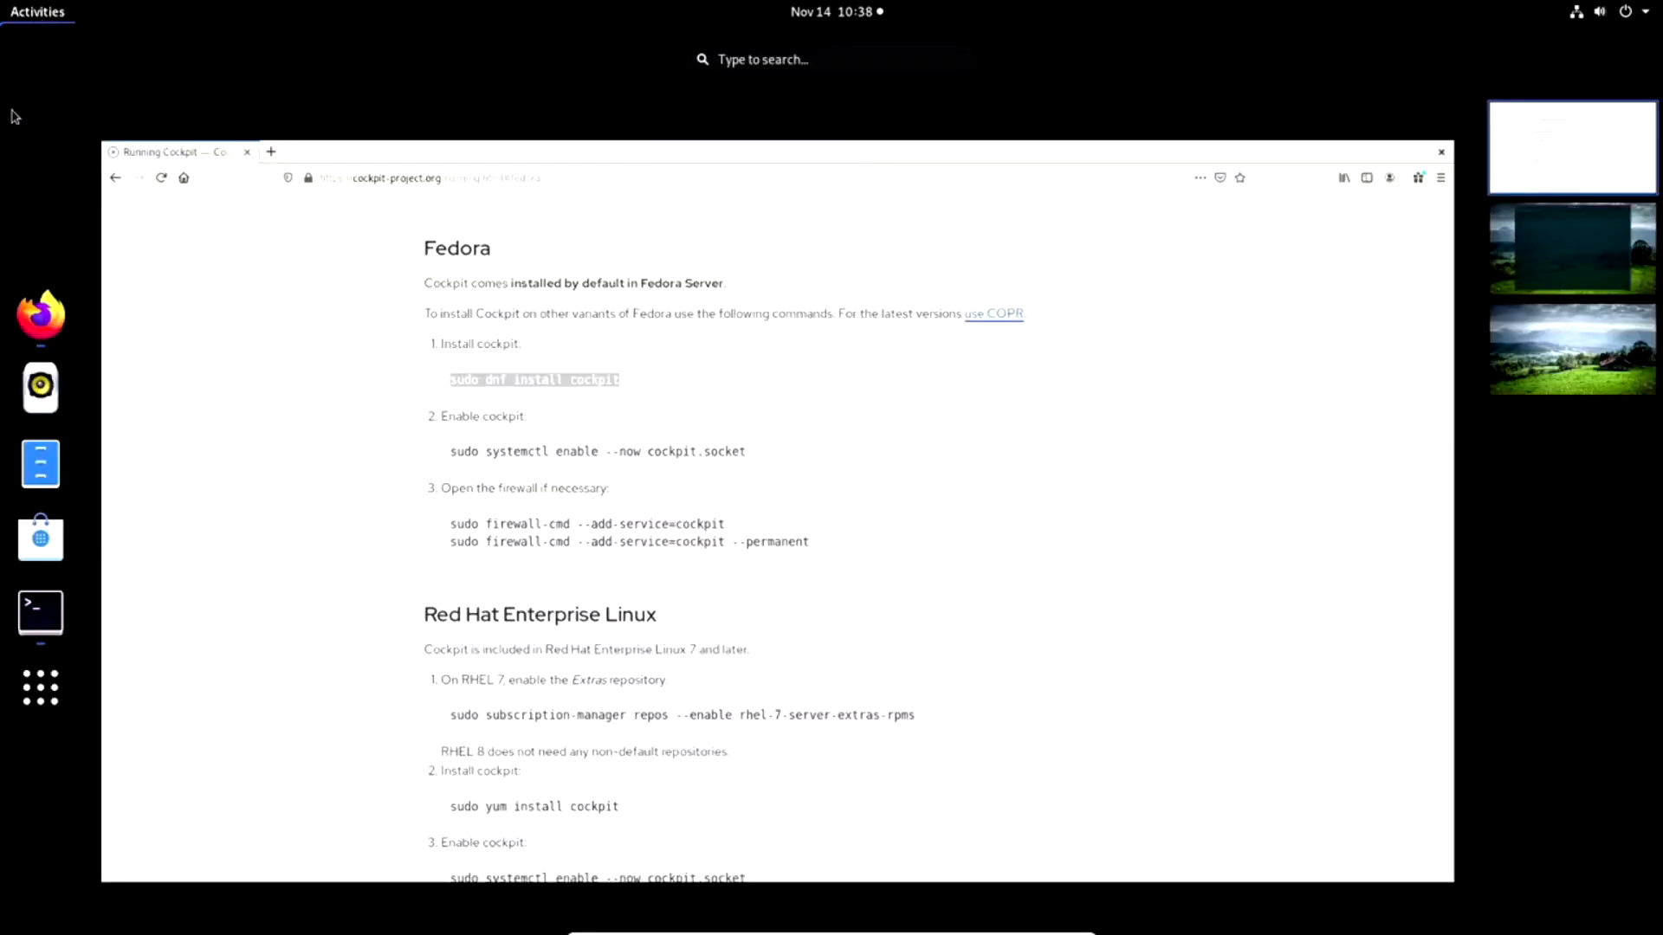
left_click(1553, 260)
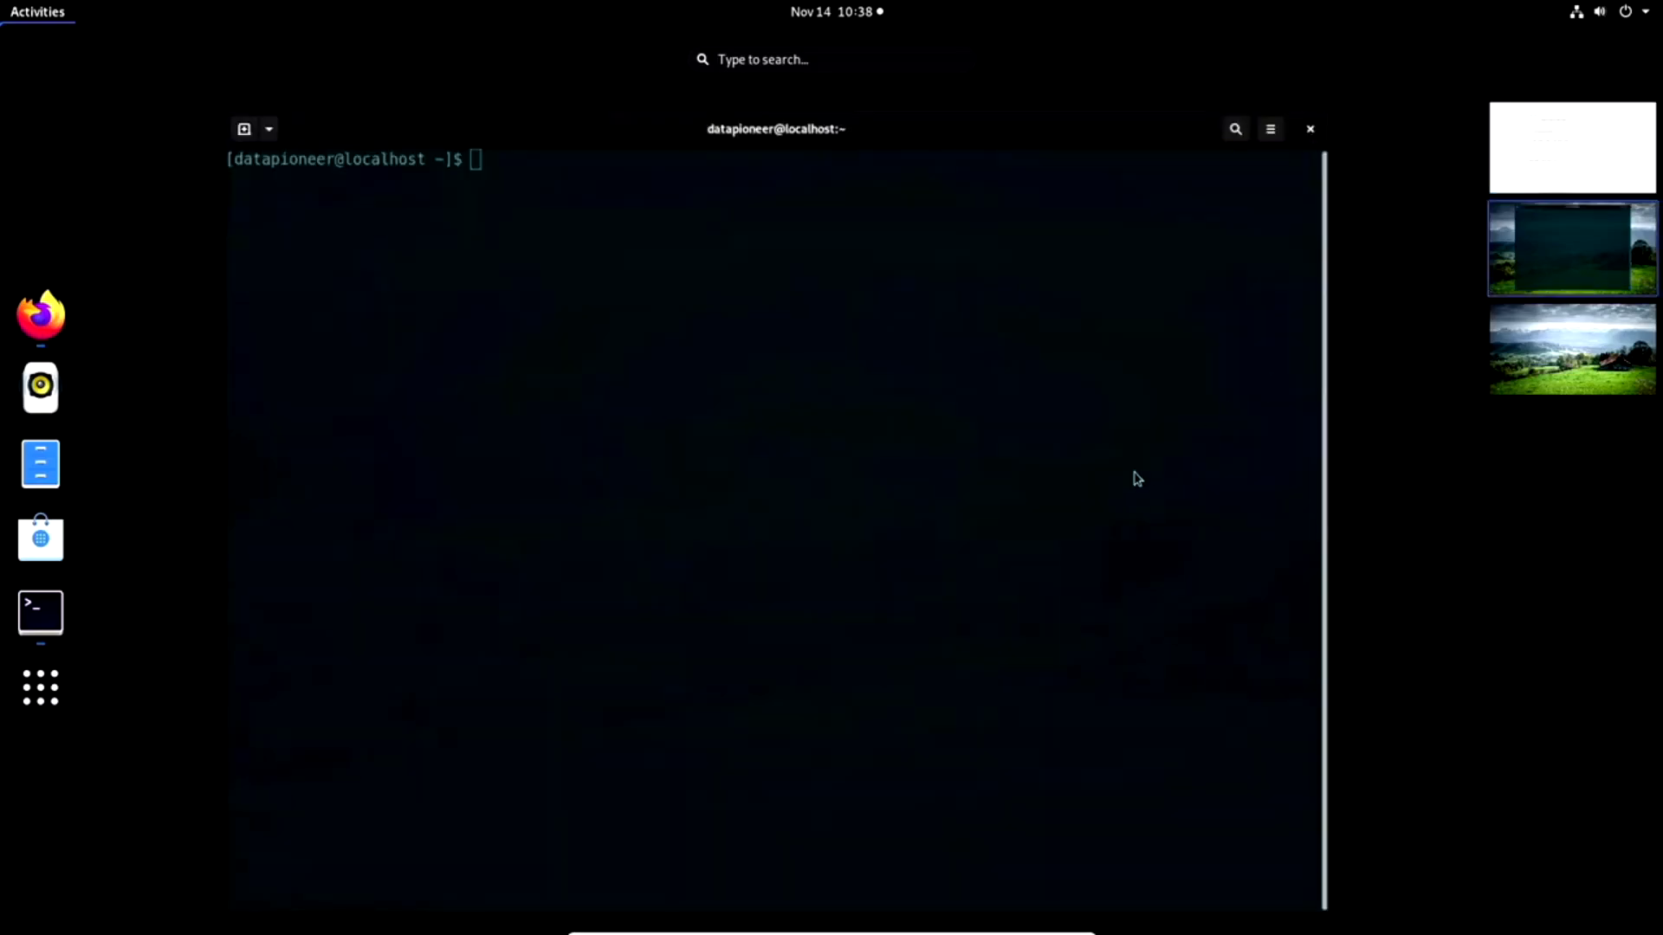
left_click(1087, 472)
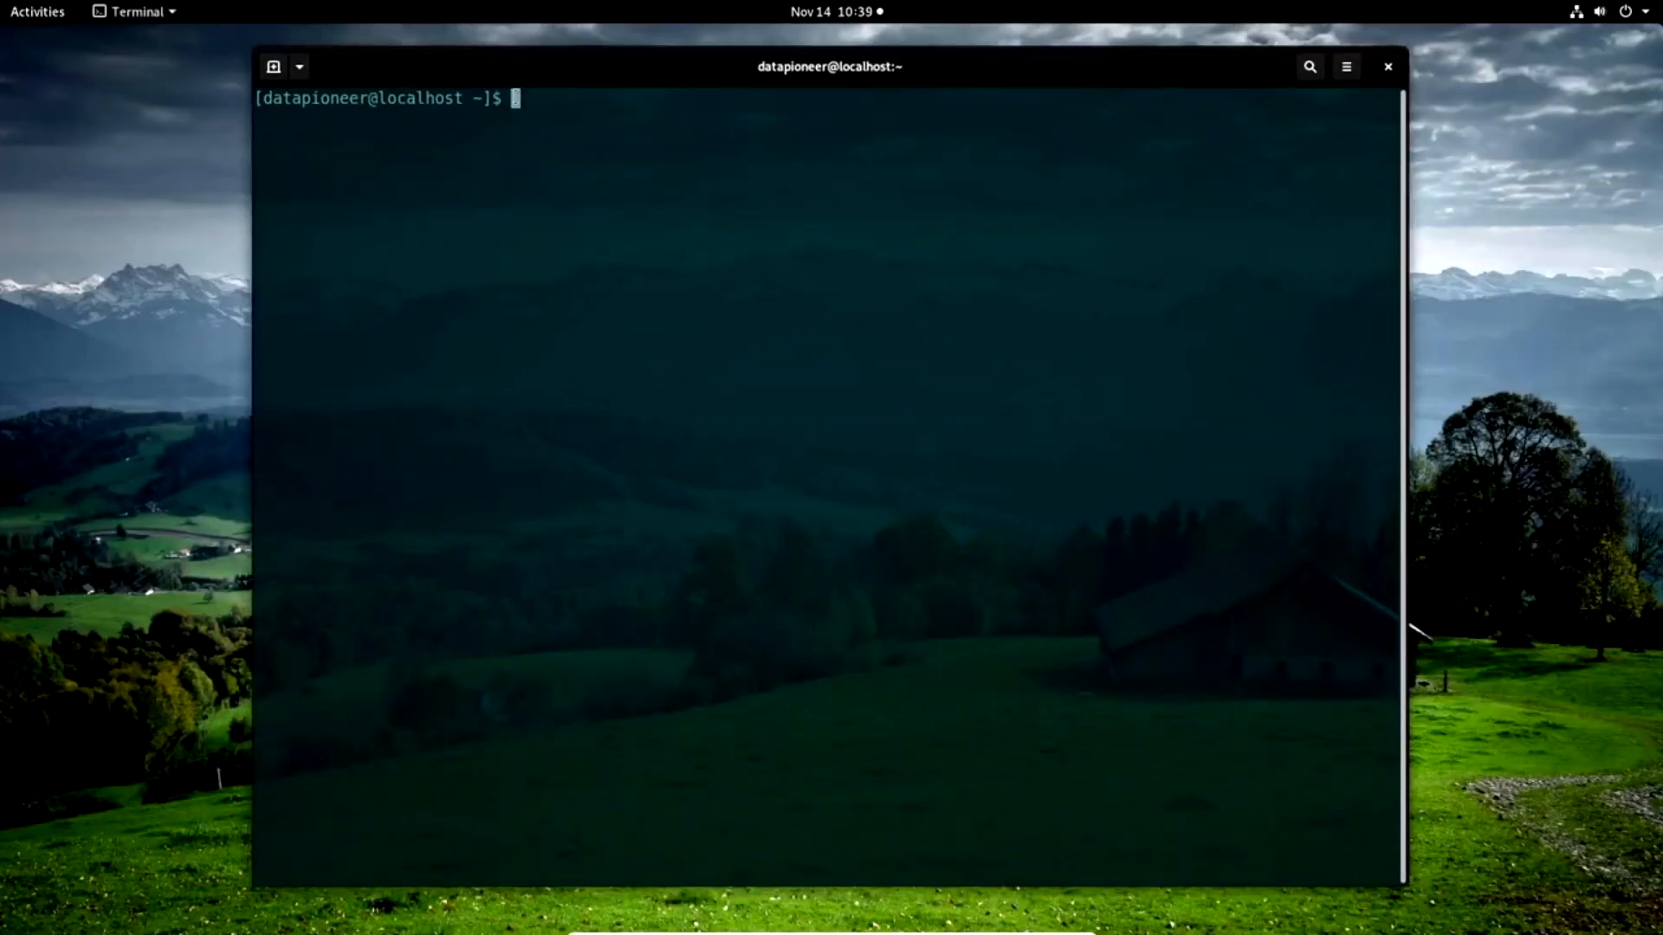
right_click(516, 98)
left_click(558, 161)
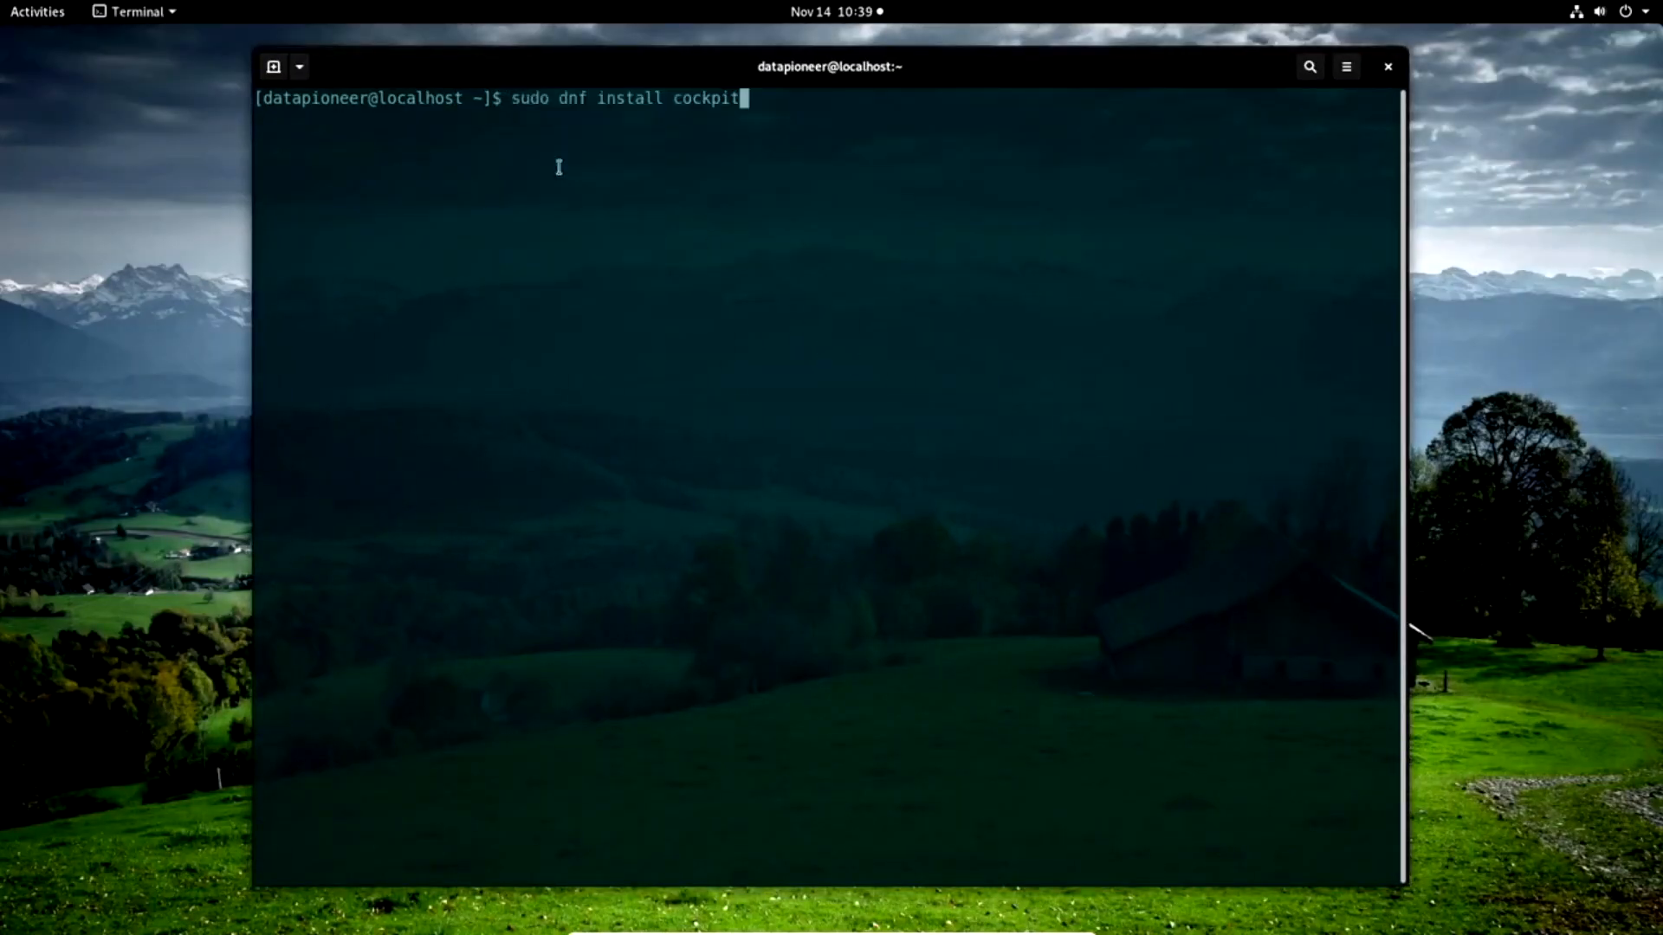
key("Return")
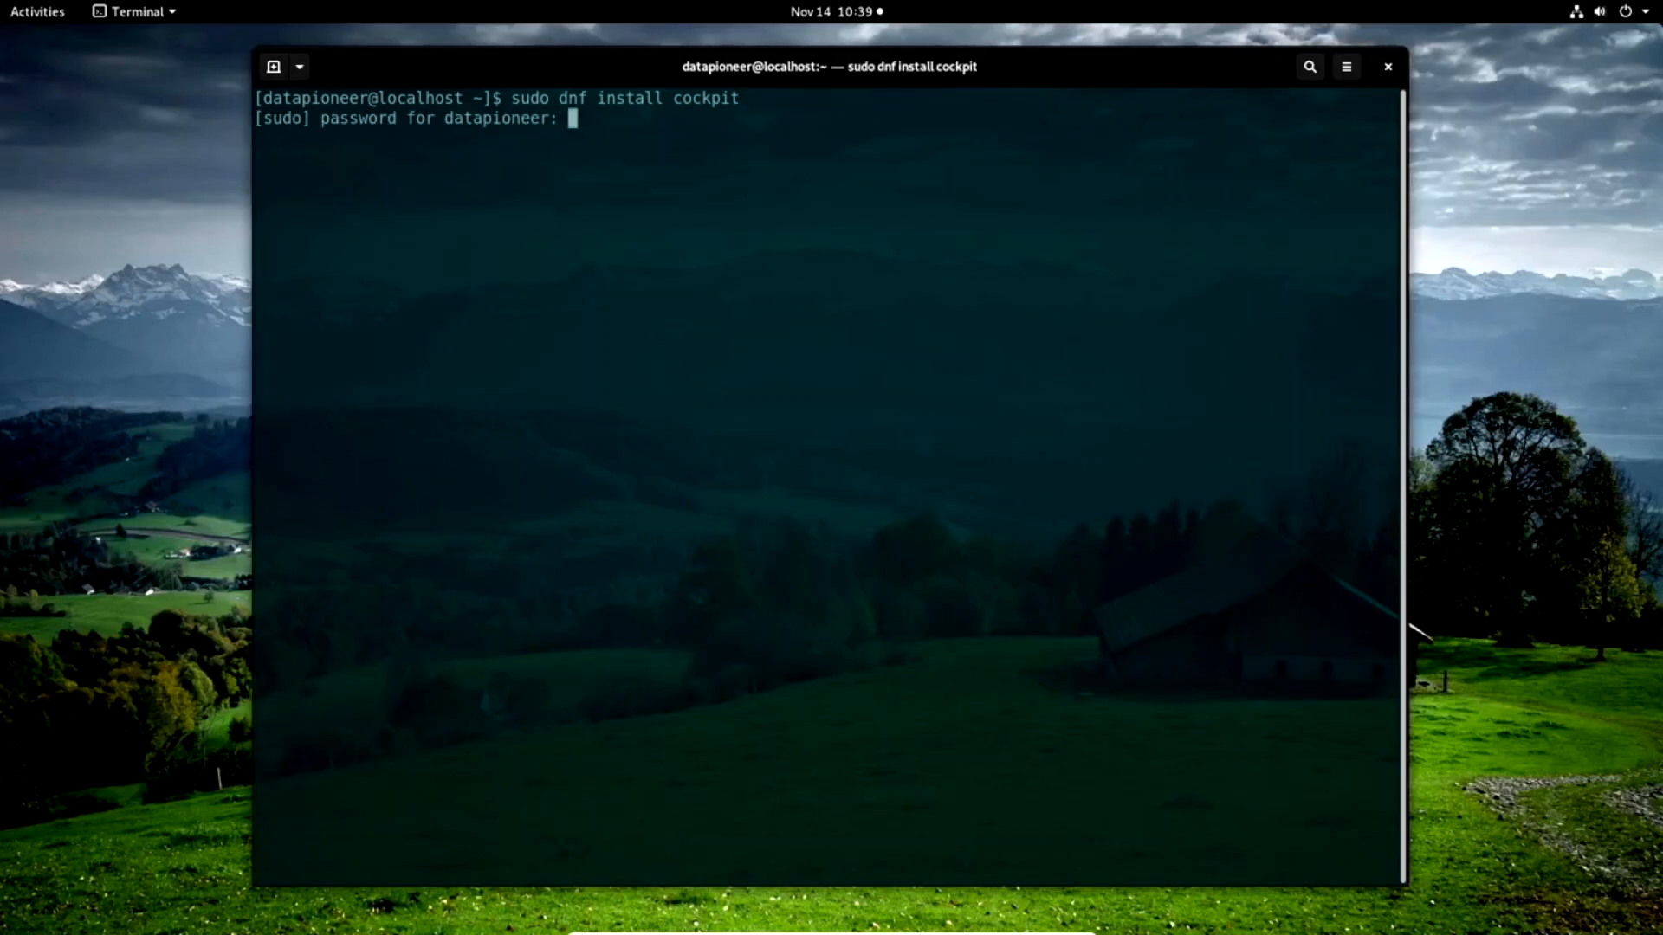
Enter the sudo password and confirm the Cockpit package installation with "y".
key("Return")
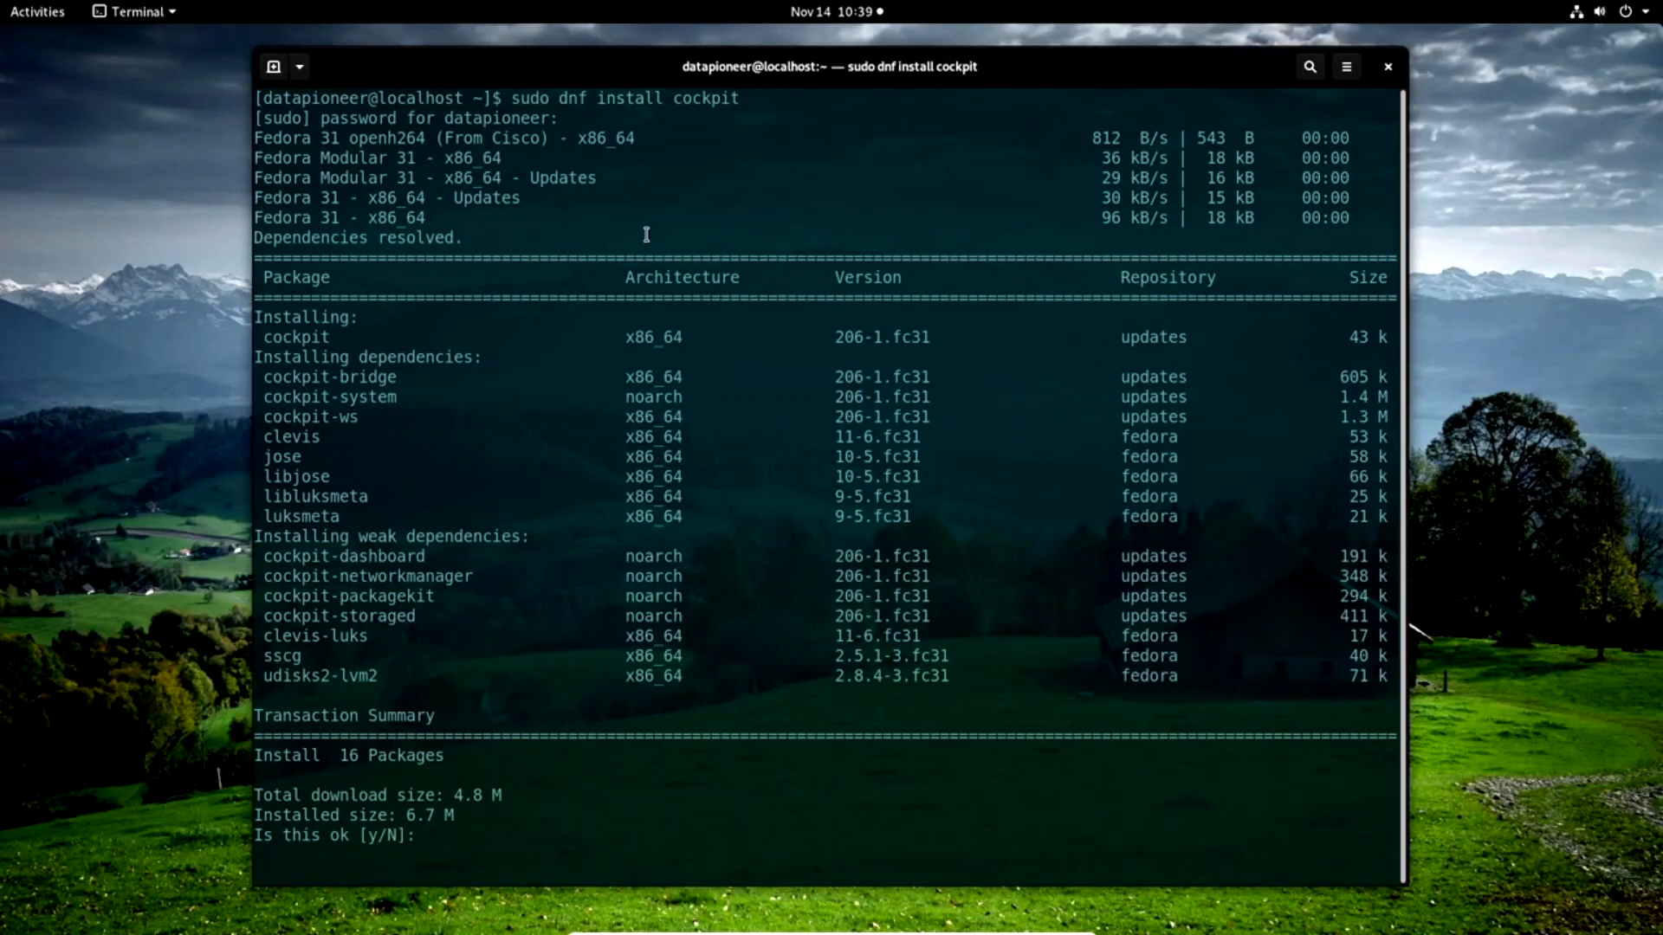
type("y")
key("Return")
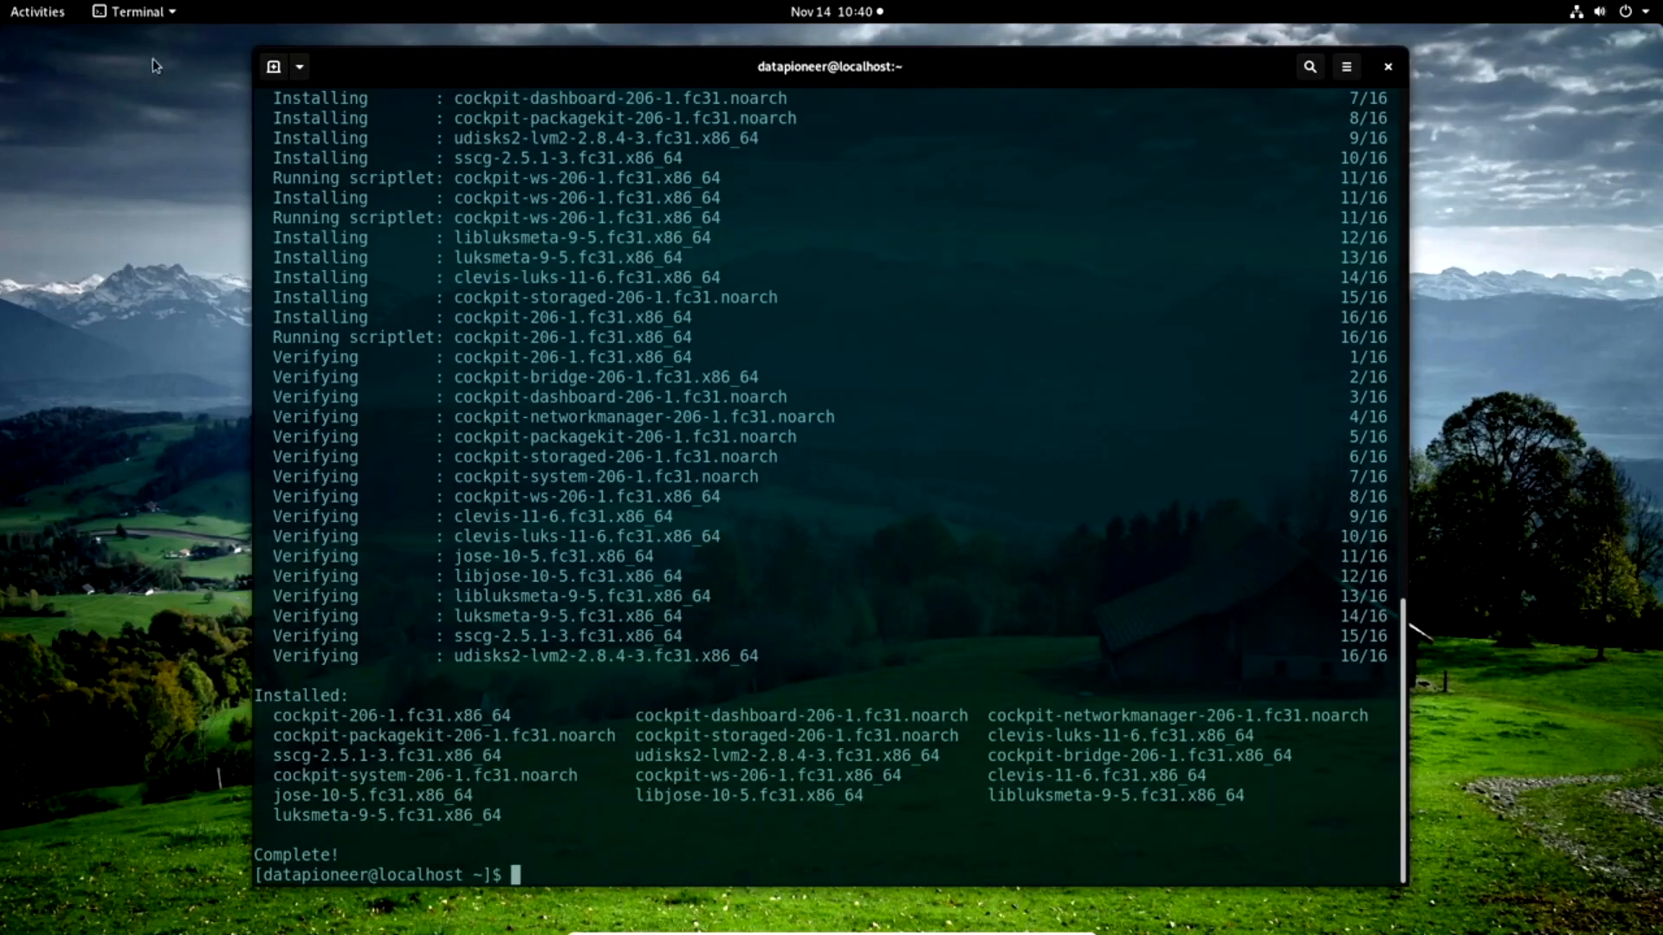
Switch to Firefox and copy Fedora's enable command "sudo systemctl enable --now cockpit.socket" from the instructions.
left_click(30, 17)
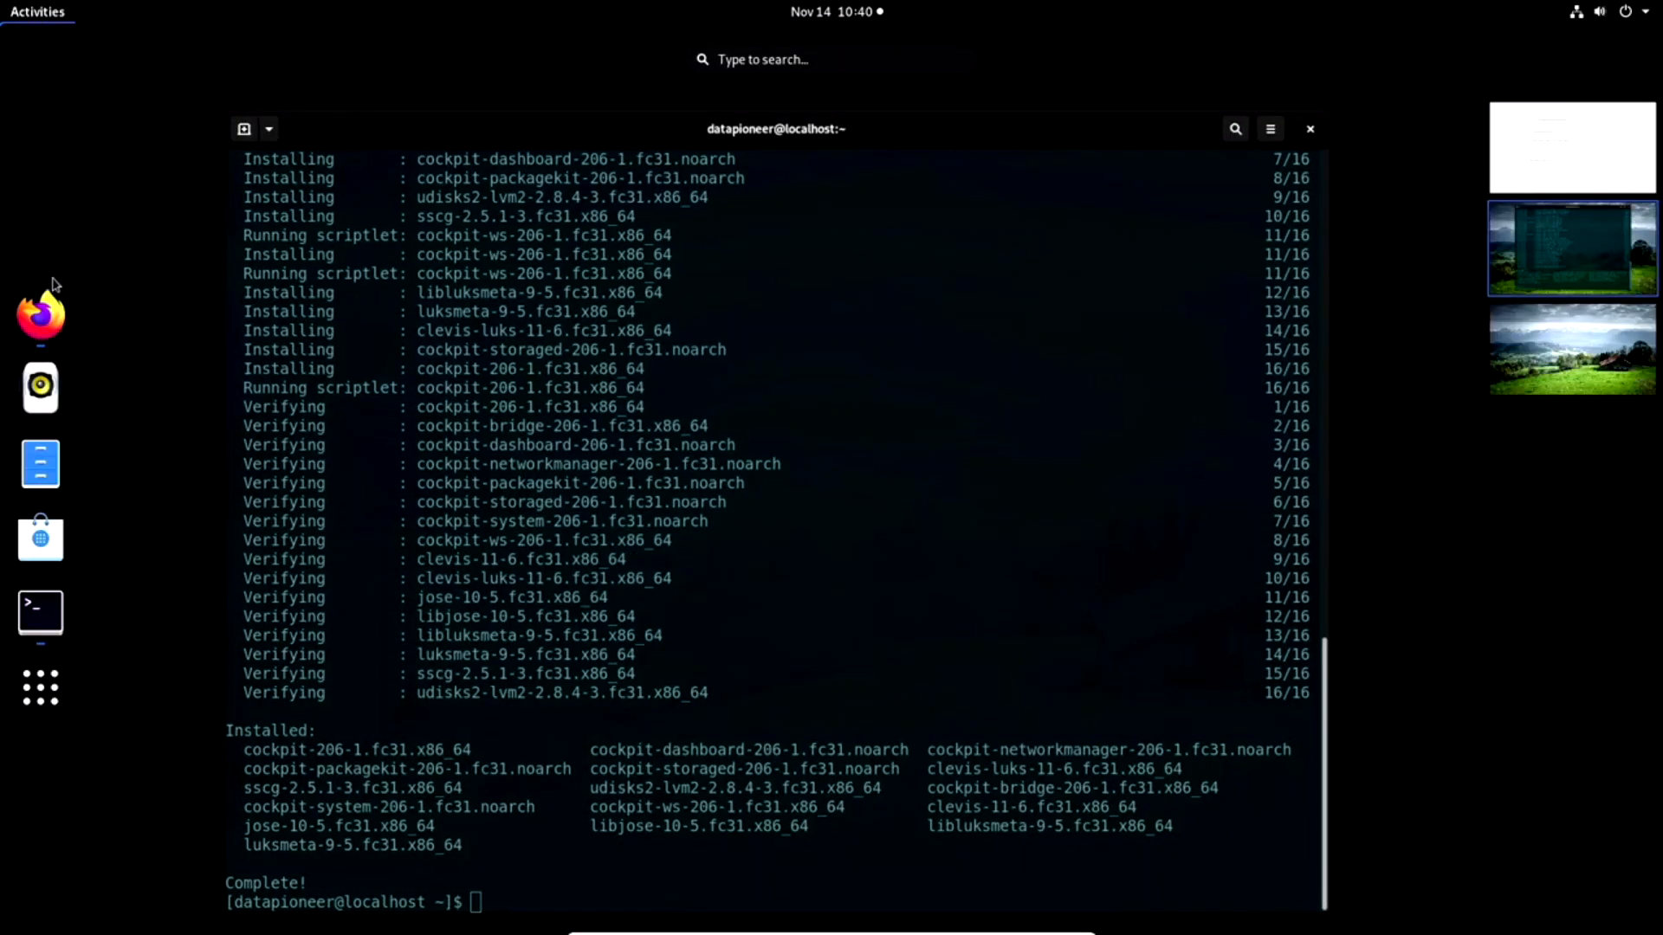
left_click(41, 316)
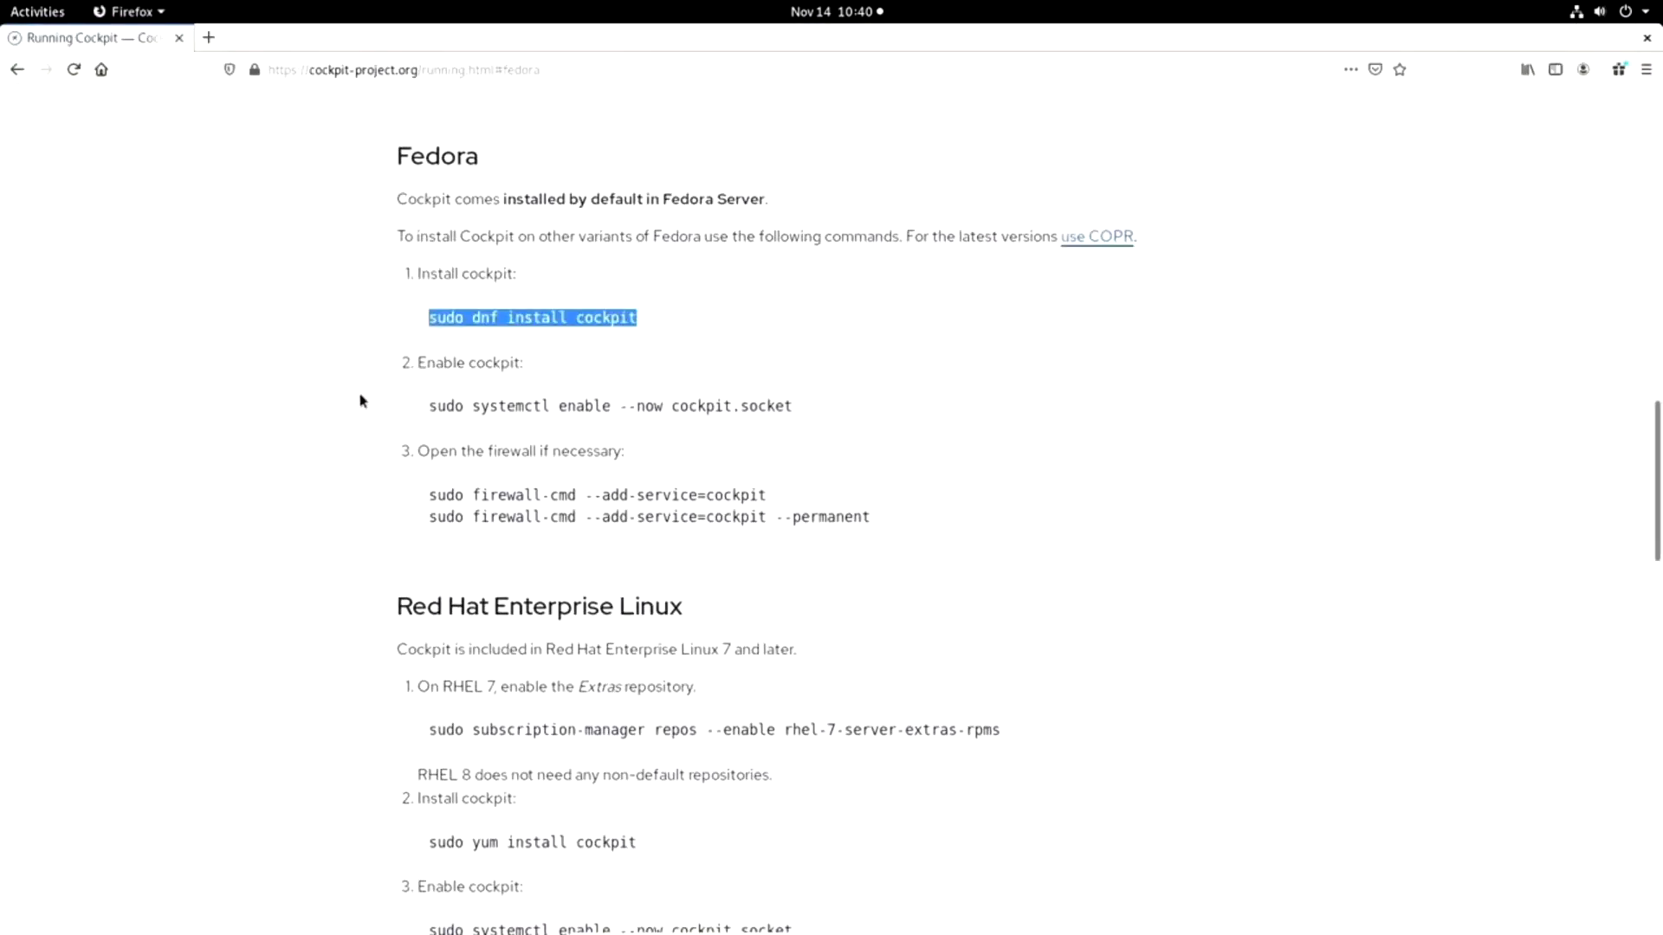
left_click(331, 355)
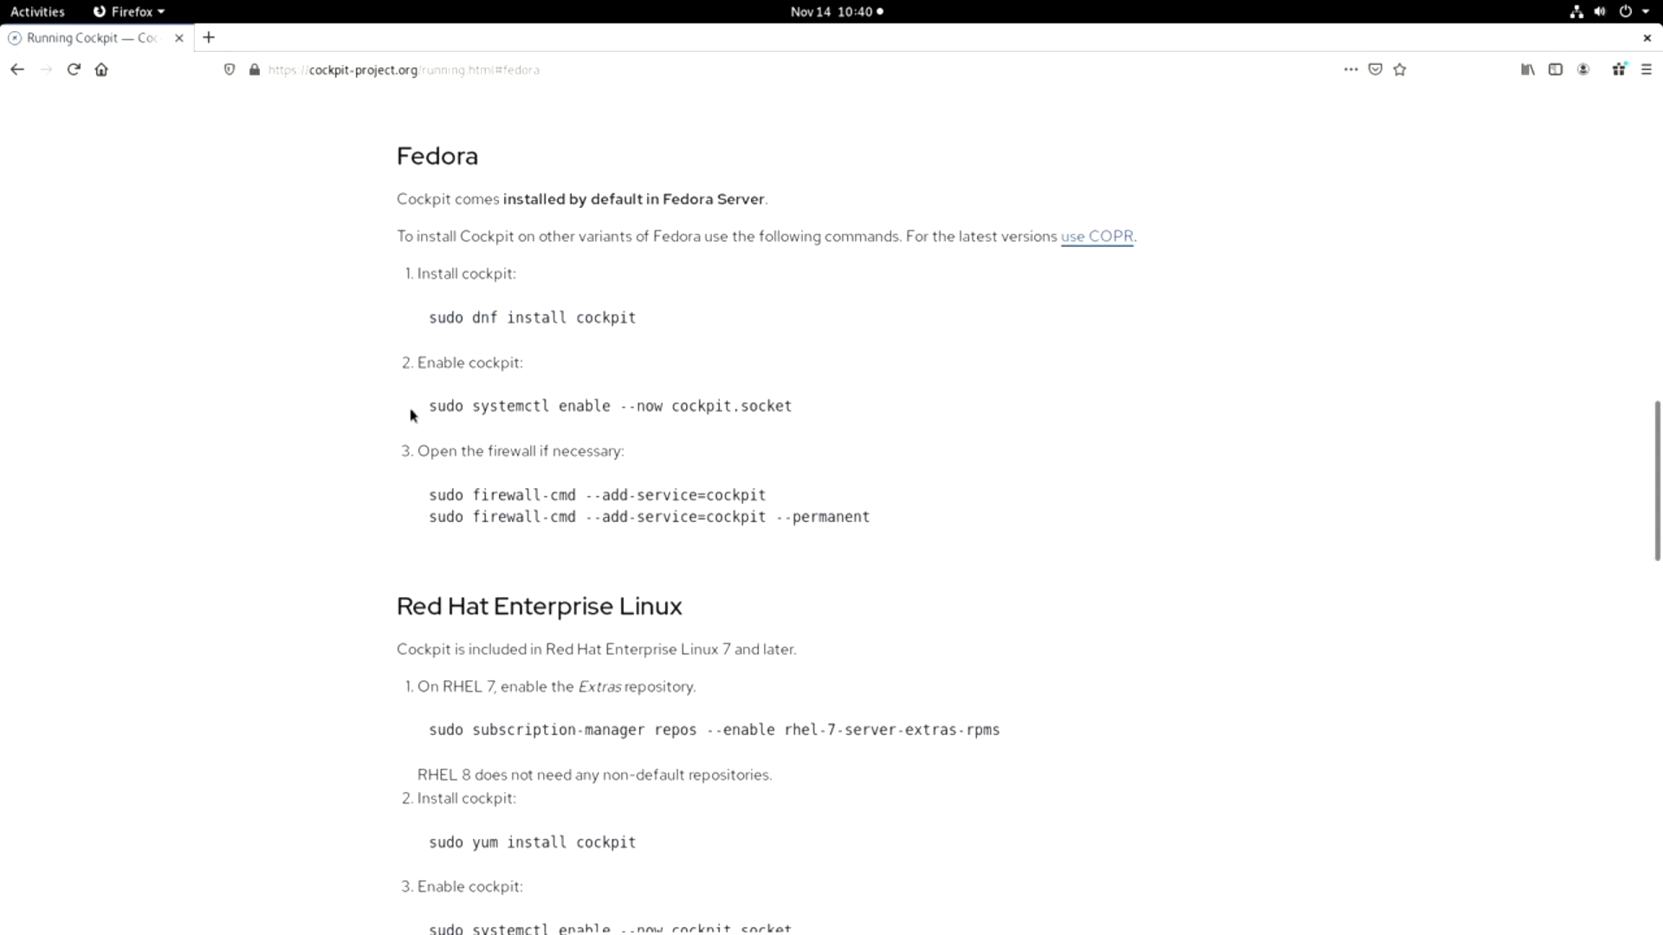
left_click_drag(430, 405, 786, 406)
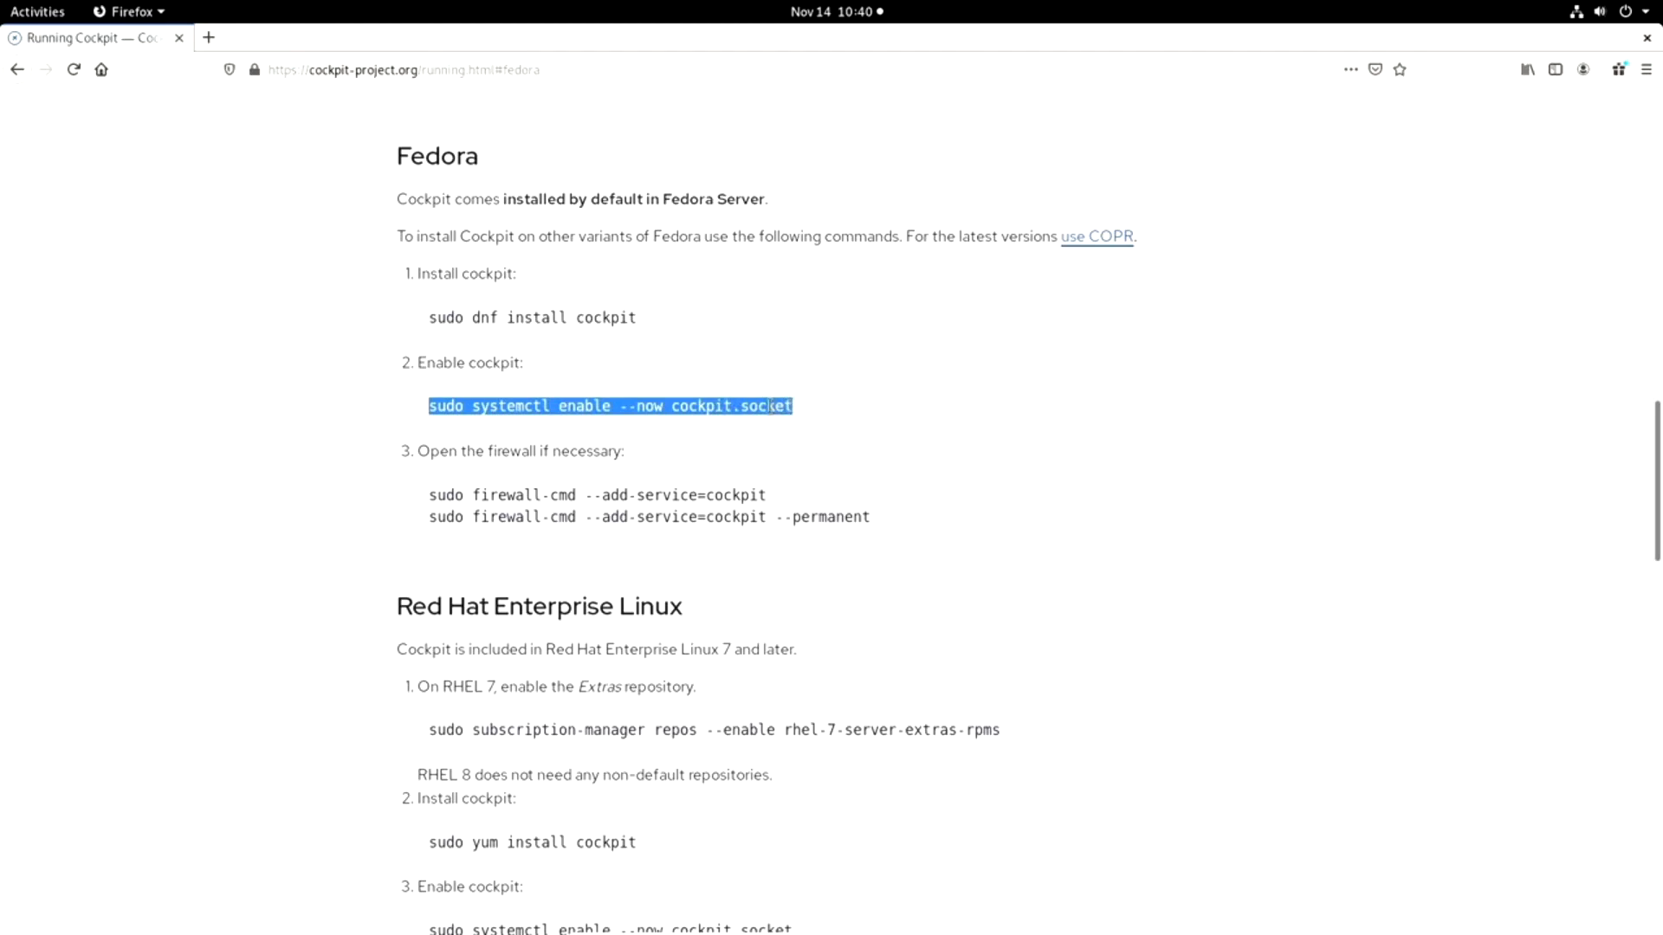
right_click(771, 405)
left_click(795, 423)
Switch to the terminal and clear its output with the "clear" command.
left_click(48, 16)
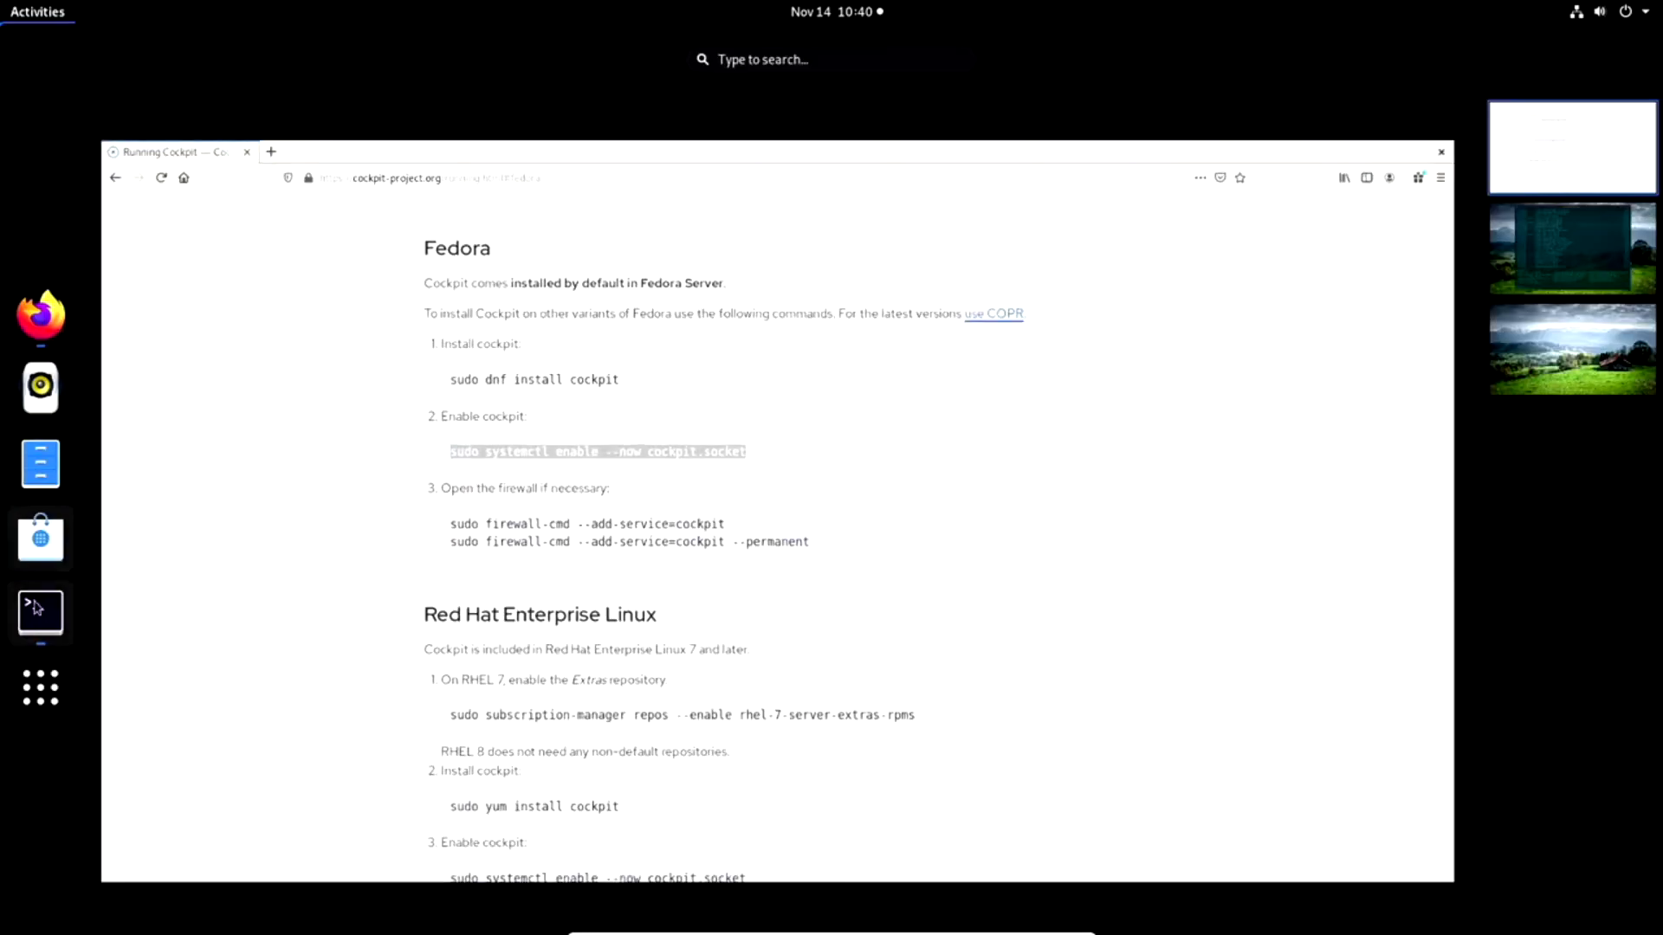
left_click(1527, 281)
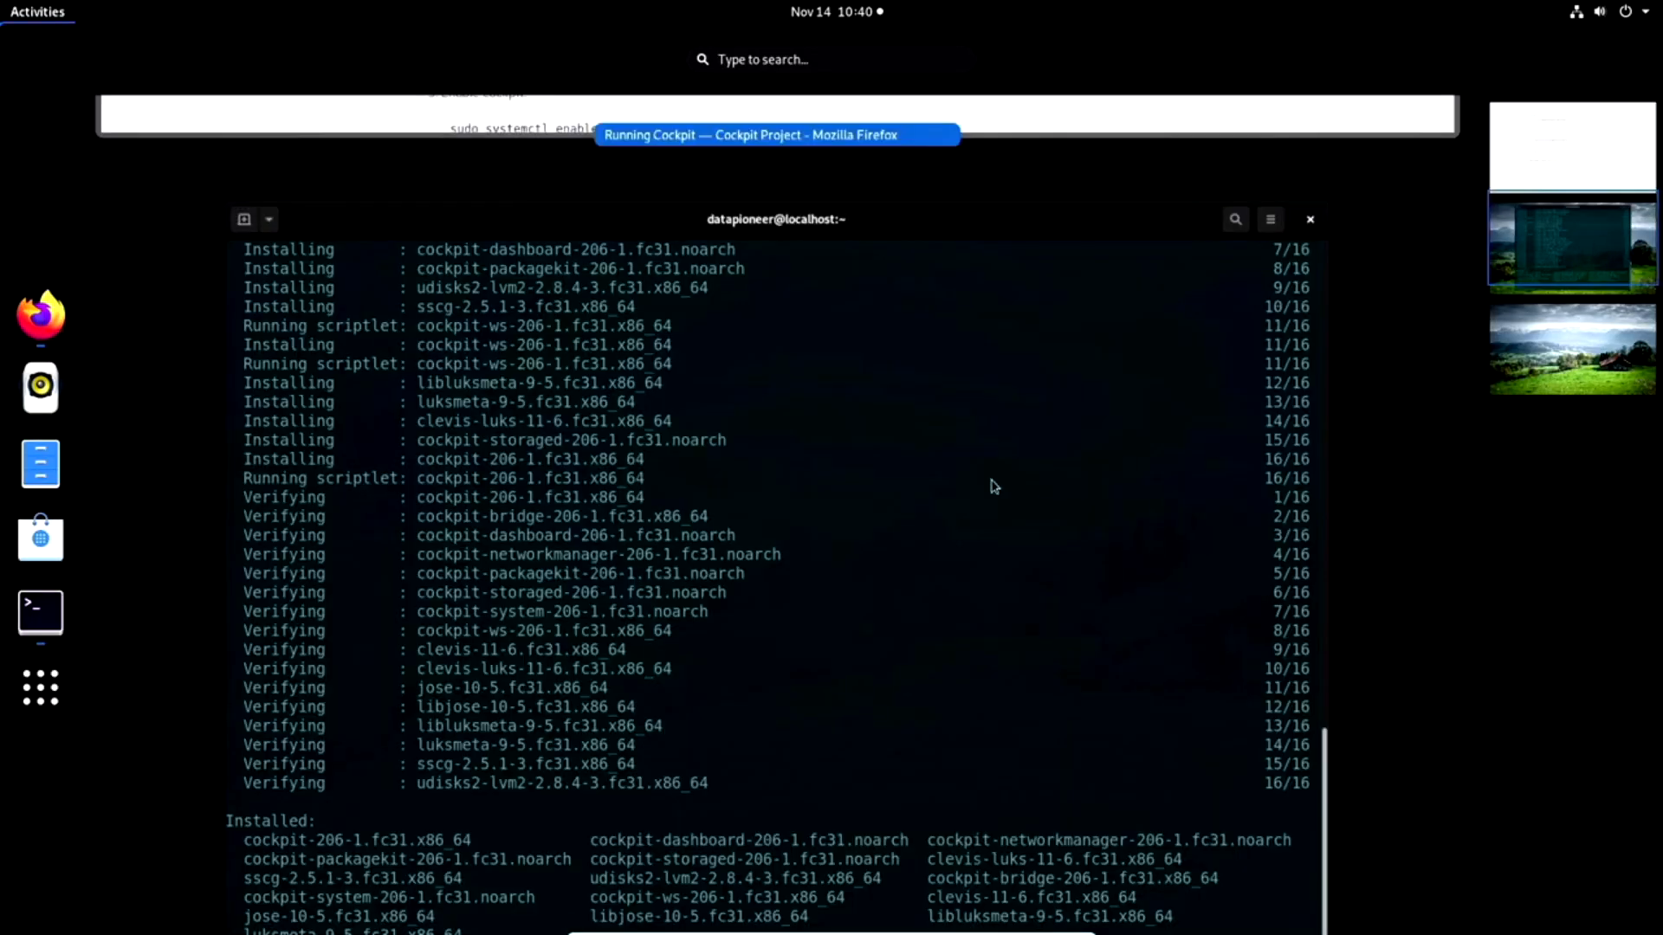
left_click(853, 525)
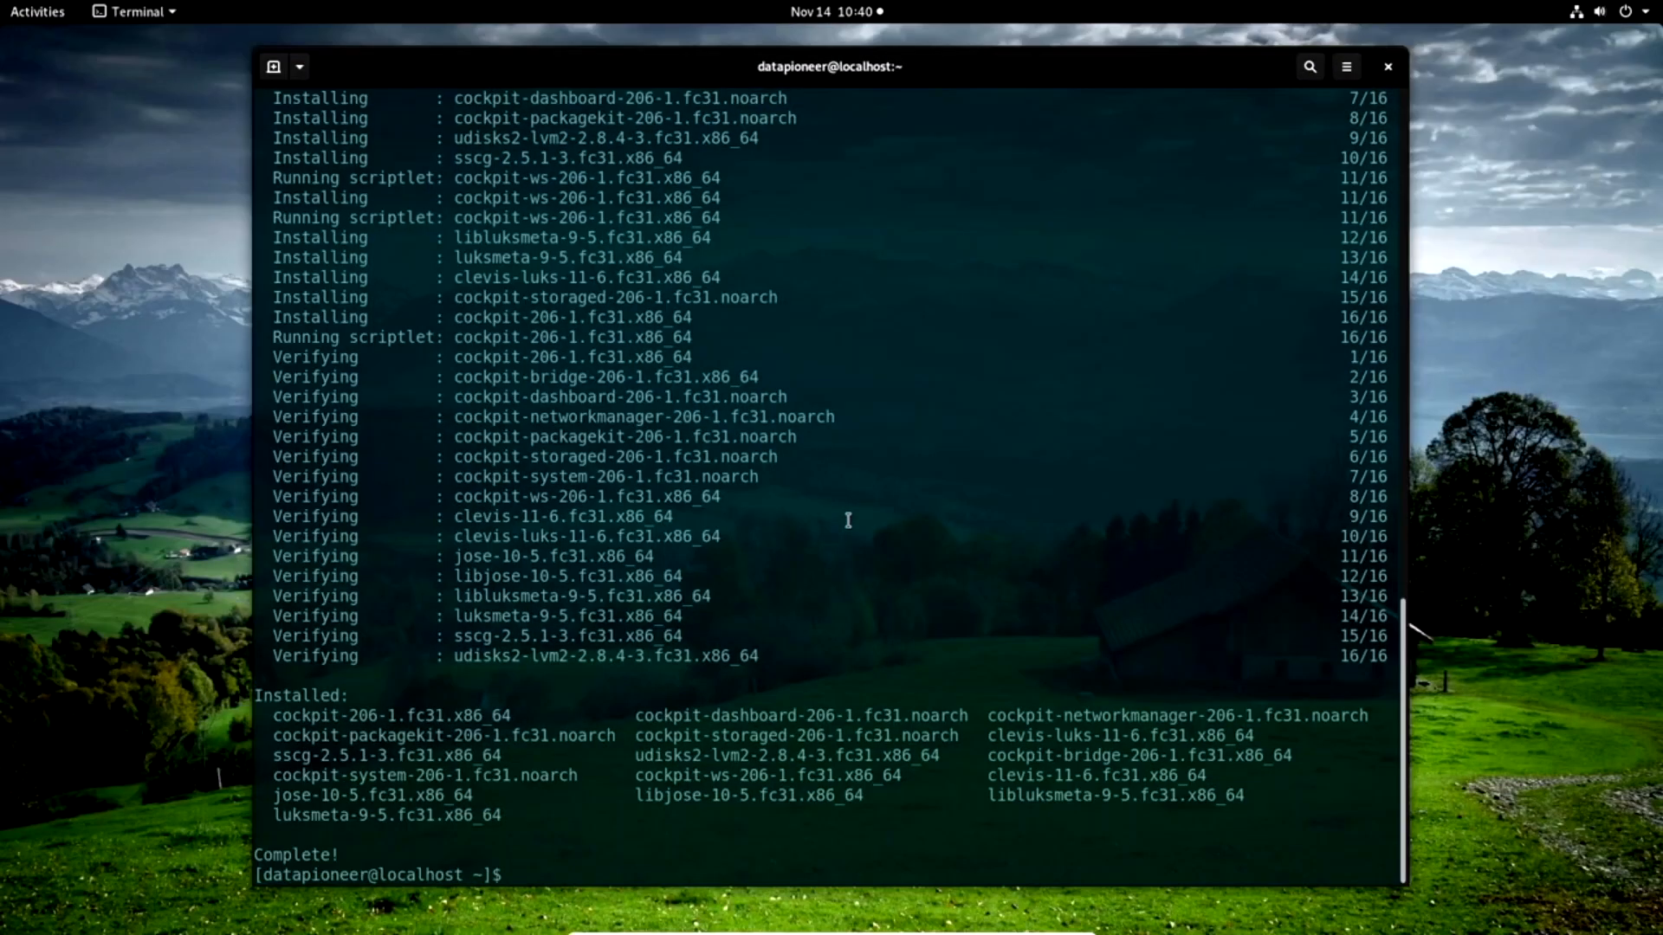
type("clear")
key("Return")
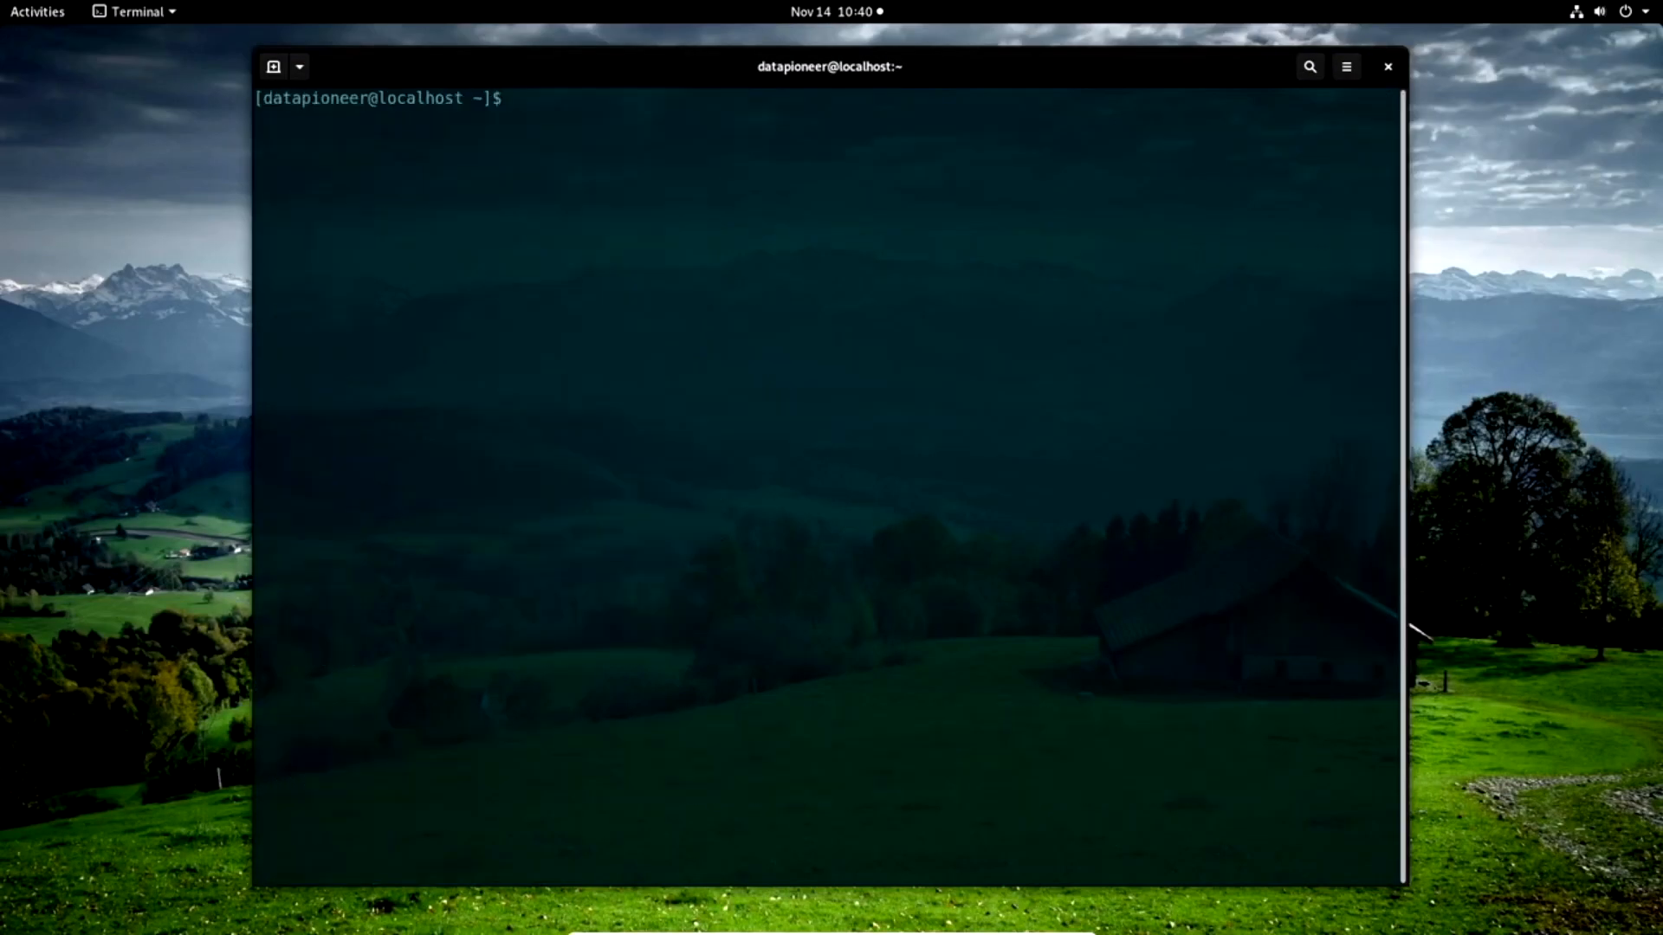
Paste and run "sudo systemctl enable --now cockpit.socket" to enable and start the Cockpit socket.
right_click(517, 100)
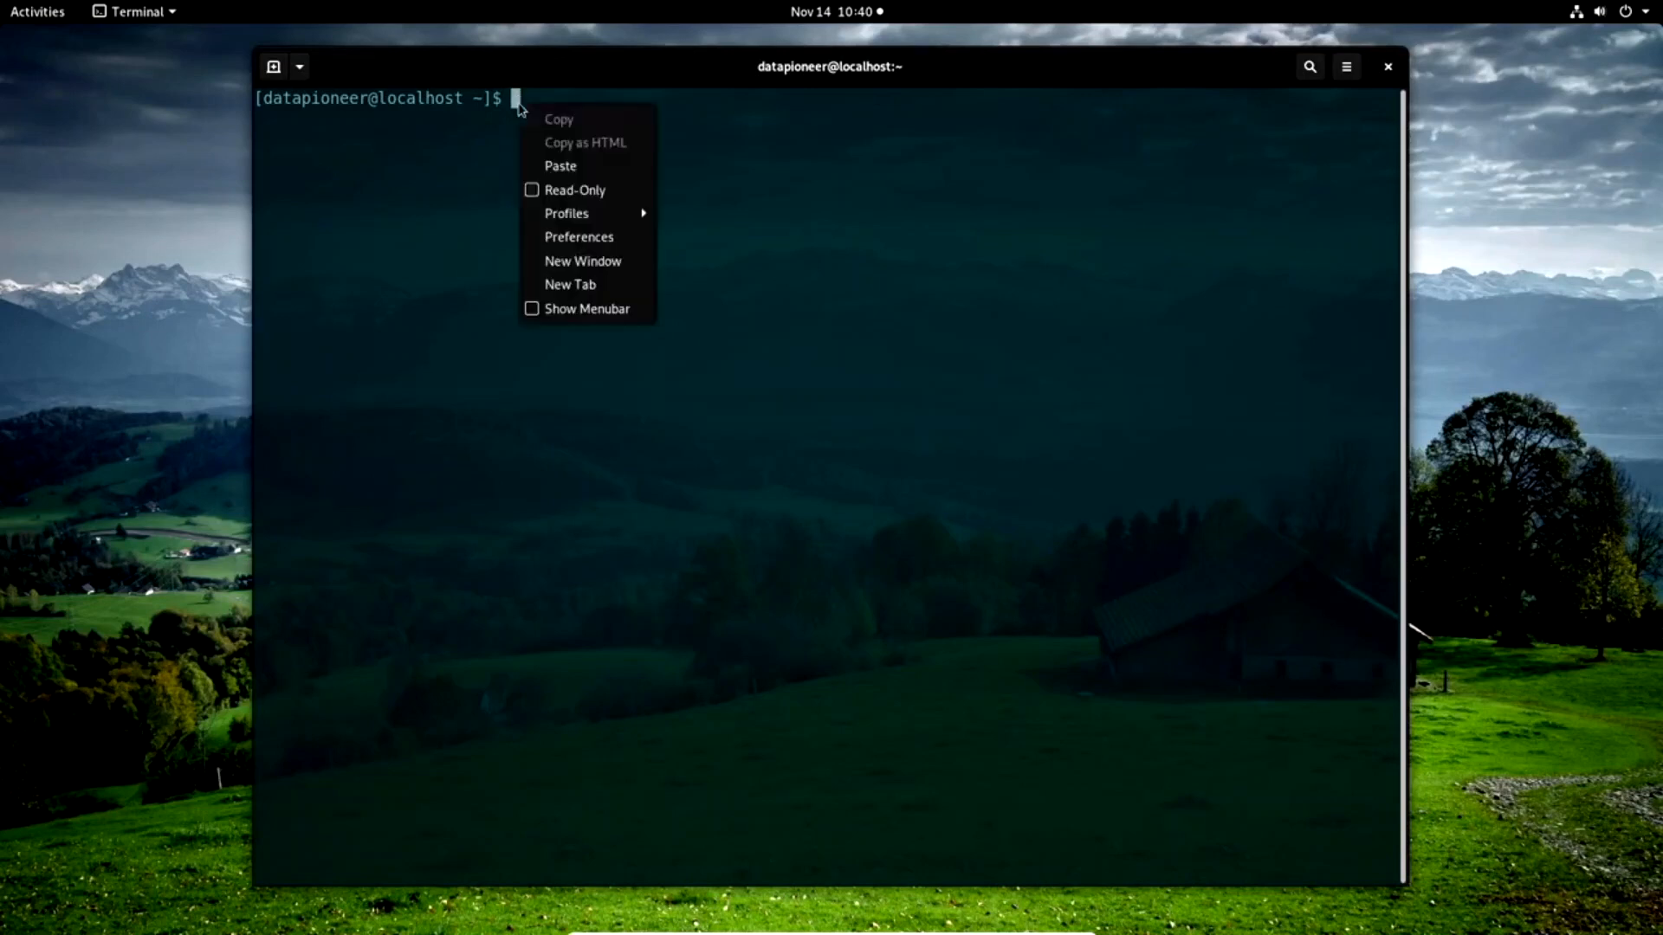
left_click(546, 164)
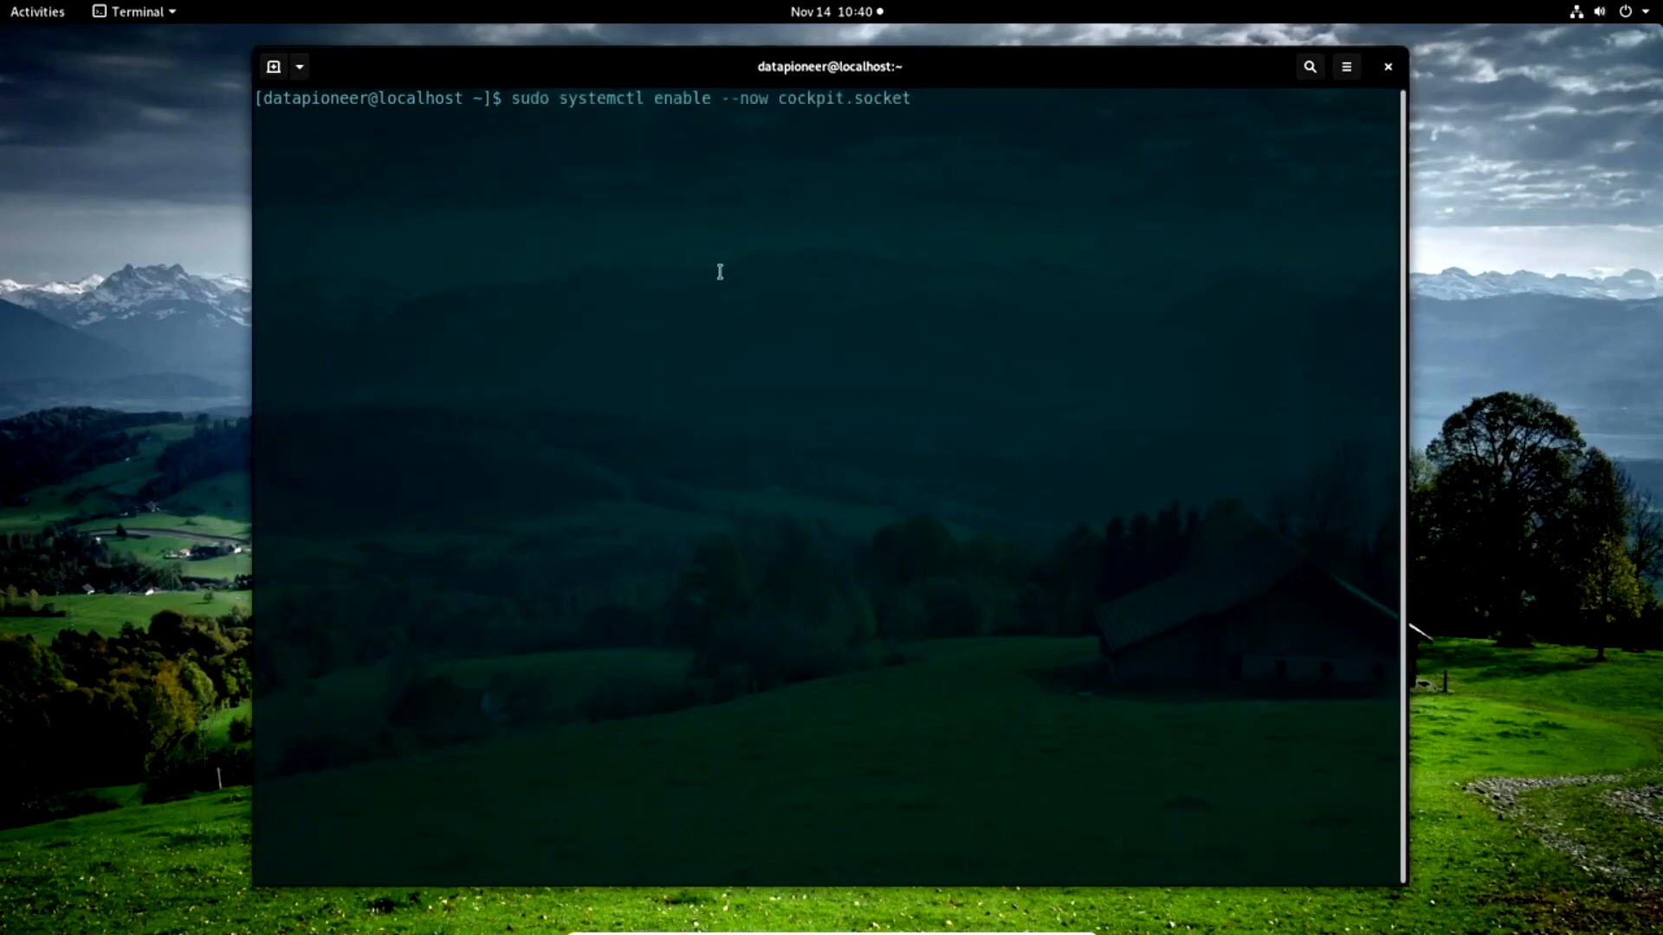
key("Return")
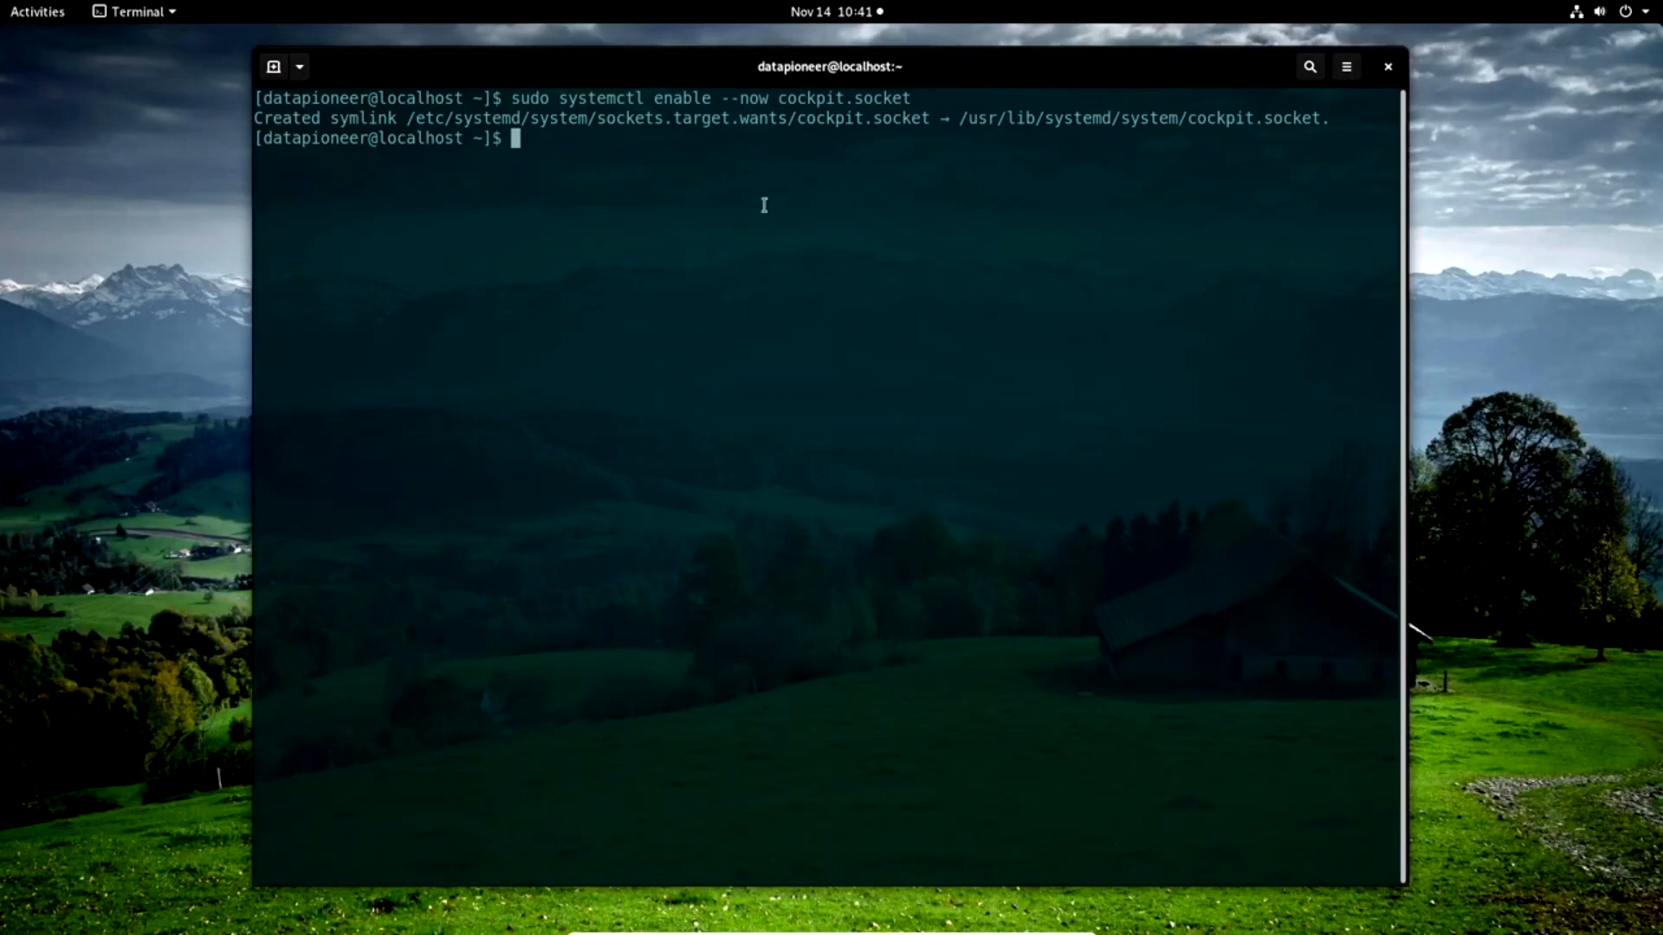
Switch to Firefox and copy the first Fedora firewall command, "sudo firewall-cmd --add-service=cockpit".
left_click(39, 12)
left_click(41, 322)
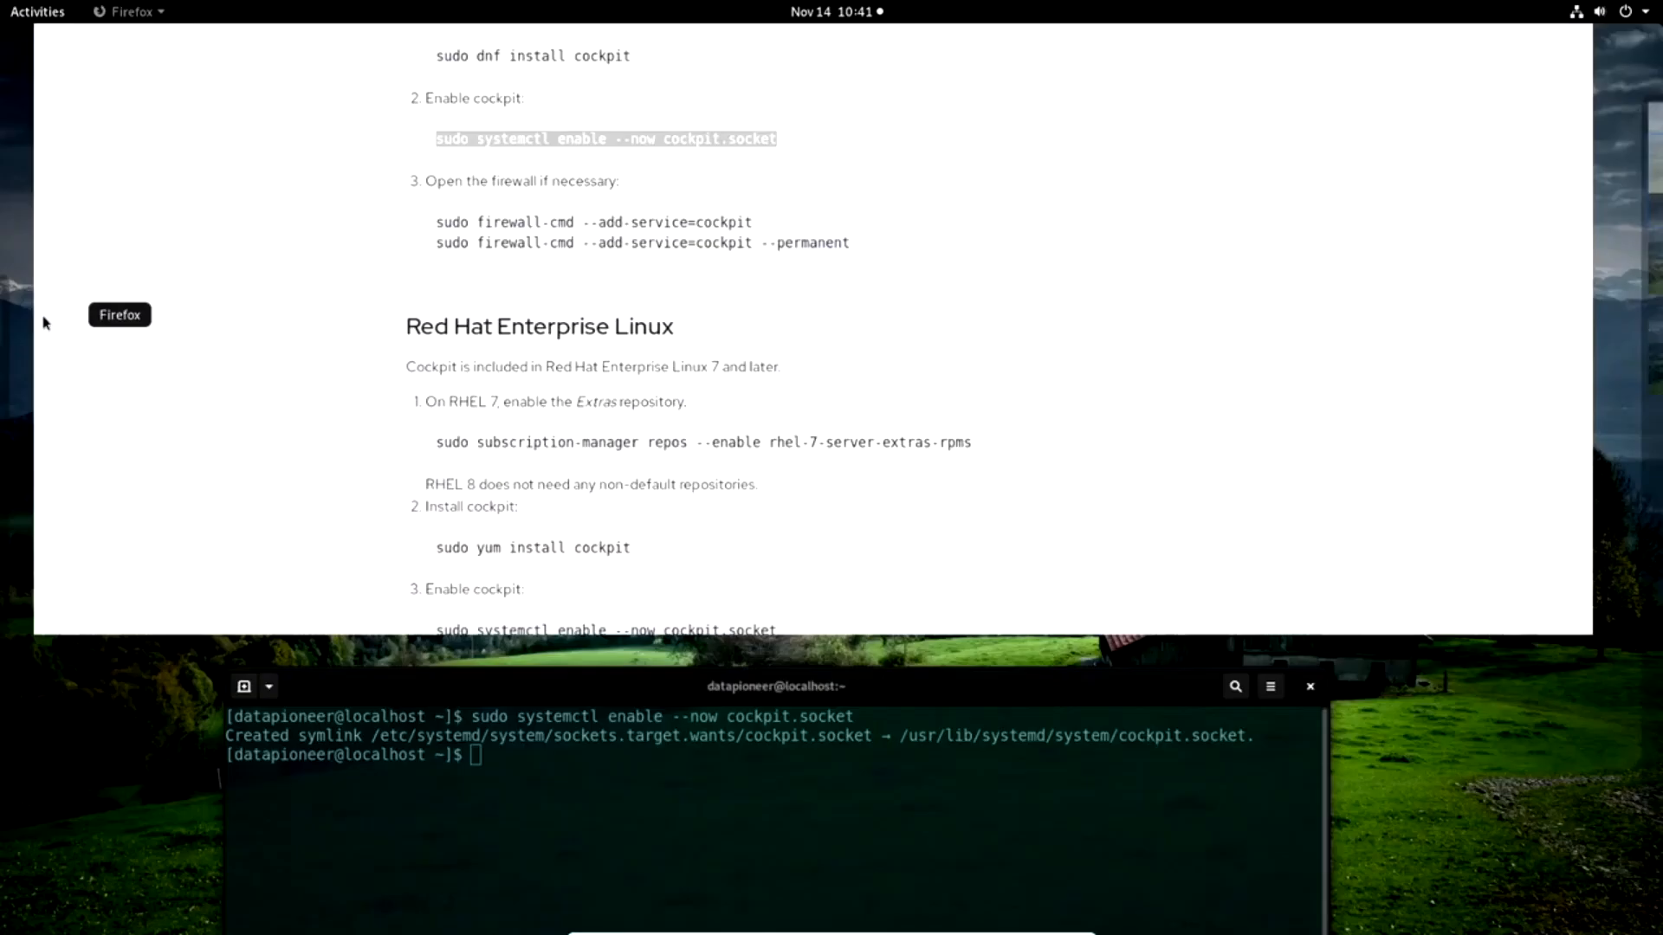
left_click(873, 401)
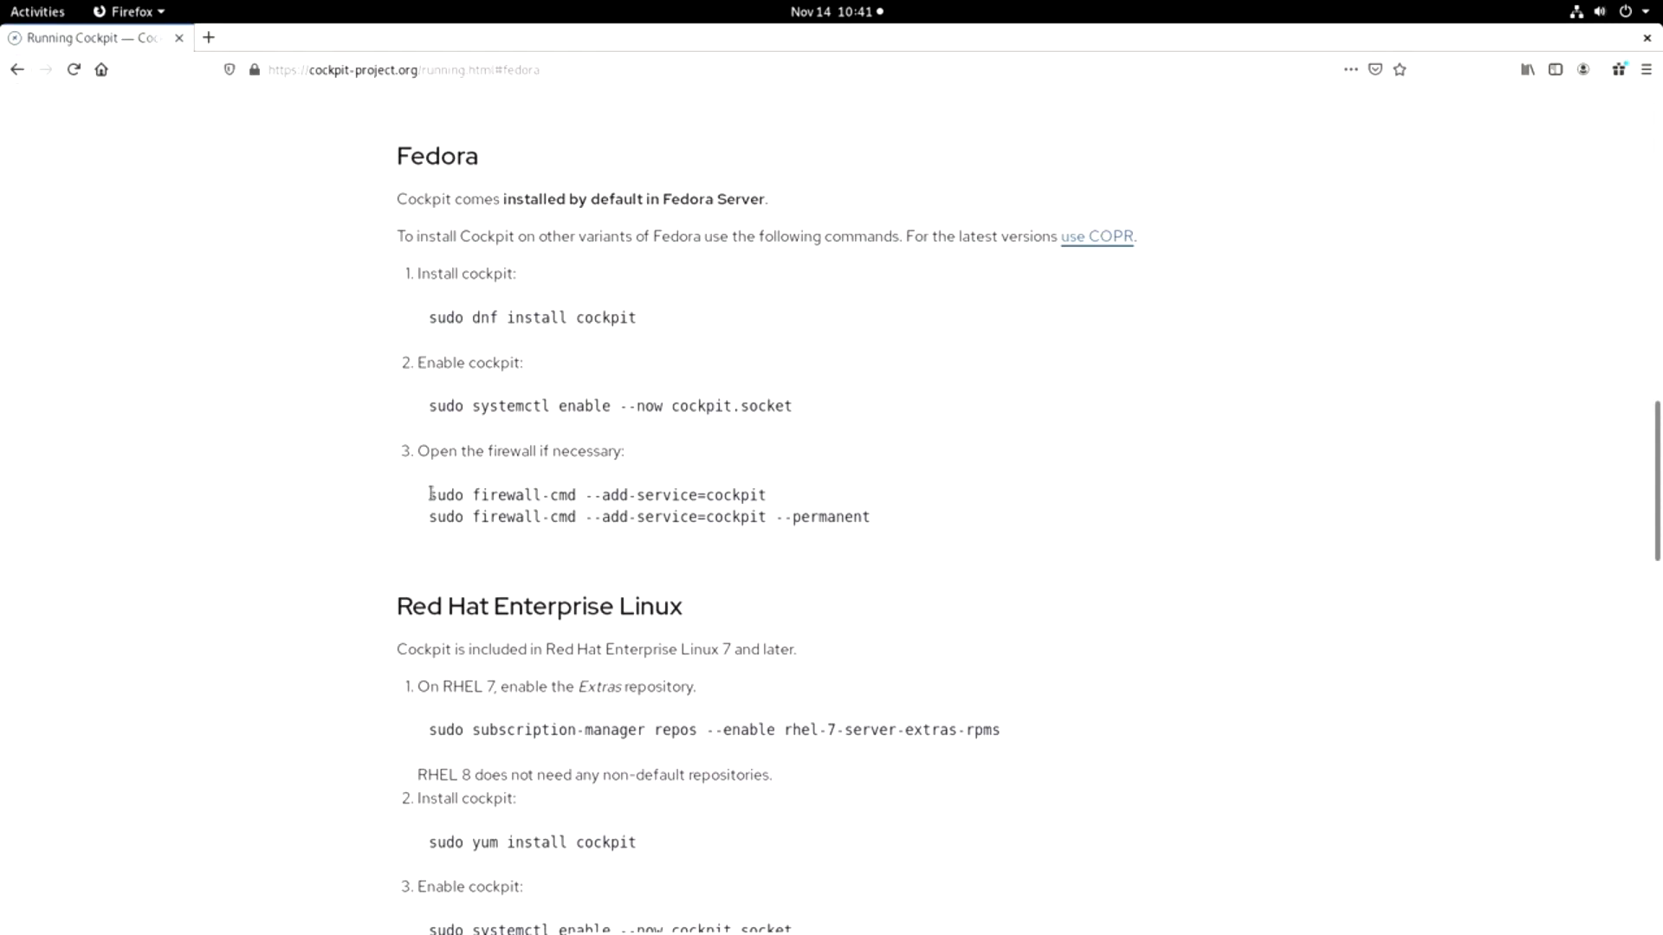
left_click_drag(430, 494, 771, 498)
right_click(730, 499)
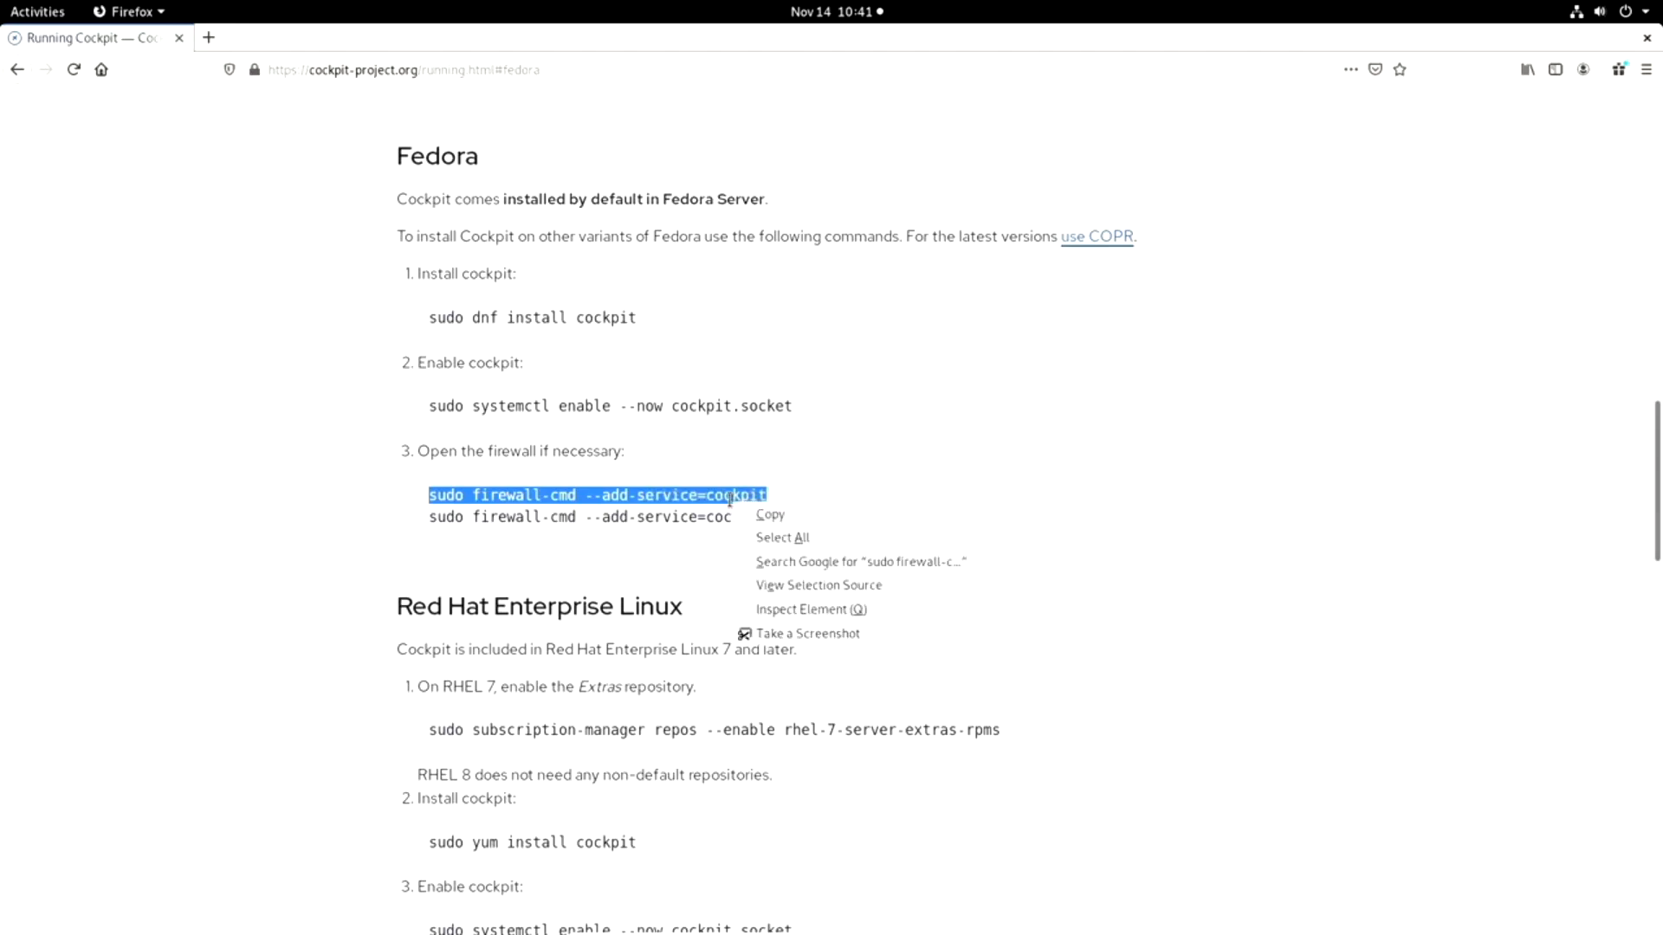
left_click(773, 517)
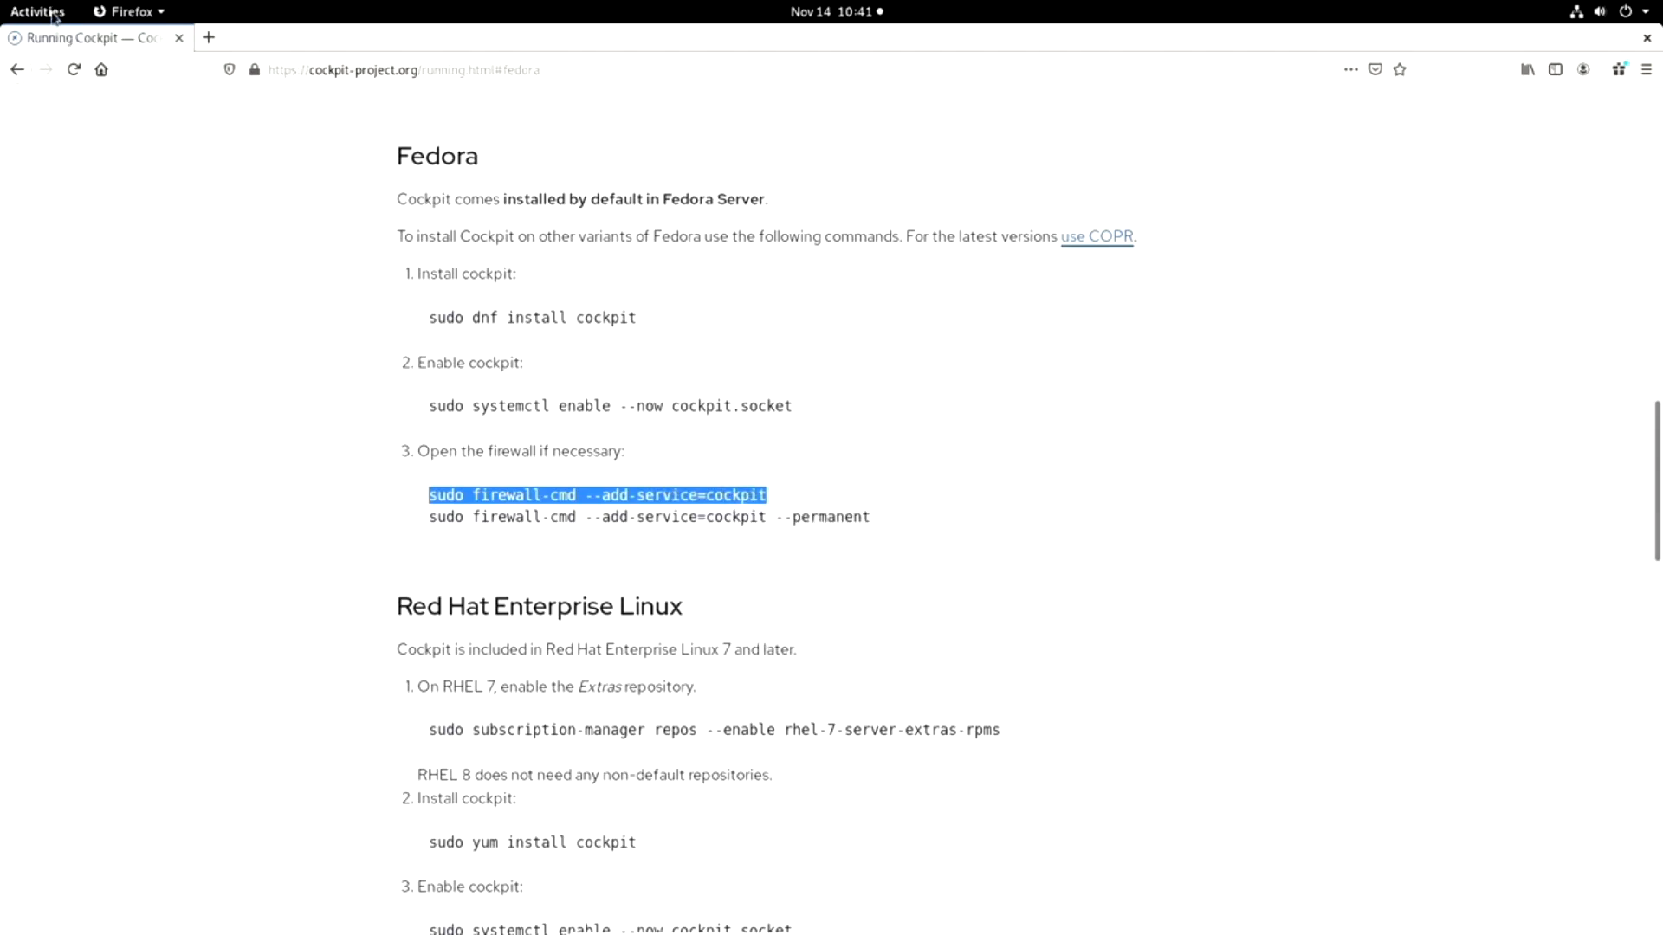
Switch to the terminal, paste the firewall command and run "sudo firewall-cmd --add-service=cockpit".
left_click(54, 15)
left_click(49, 328)
key("super")
left_click(38, 609)
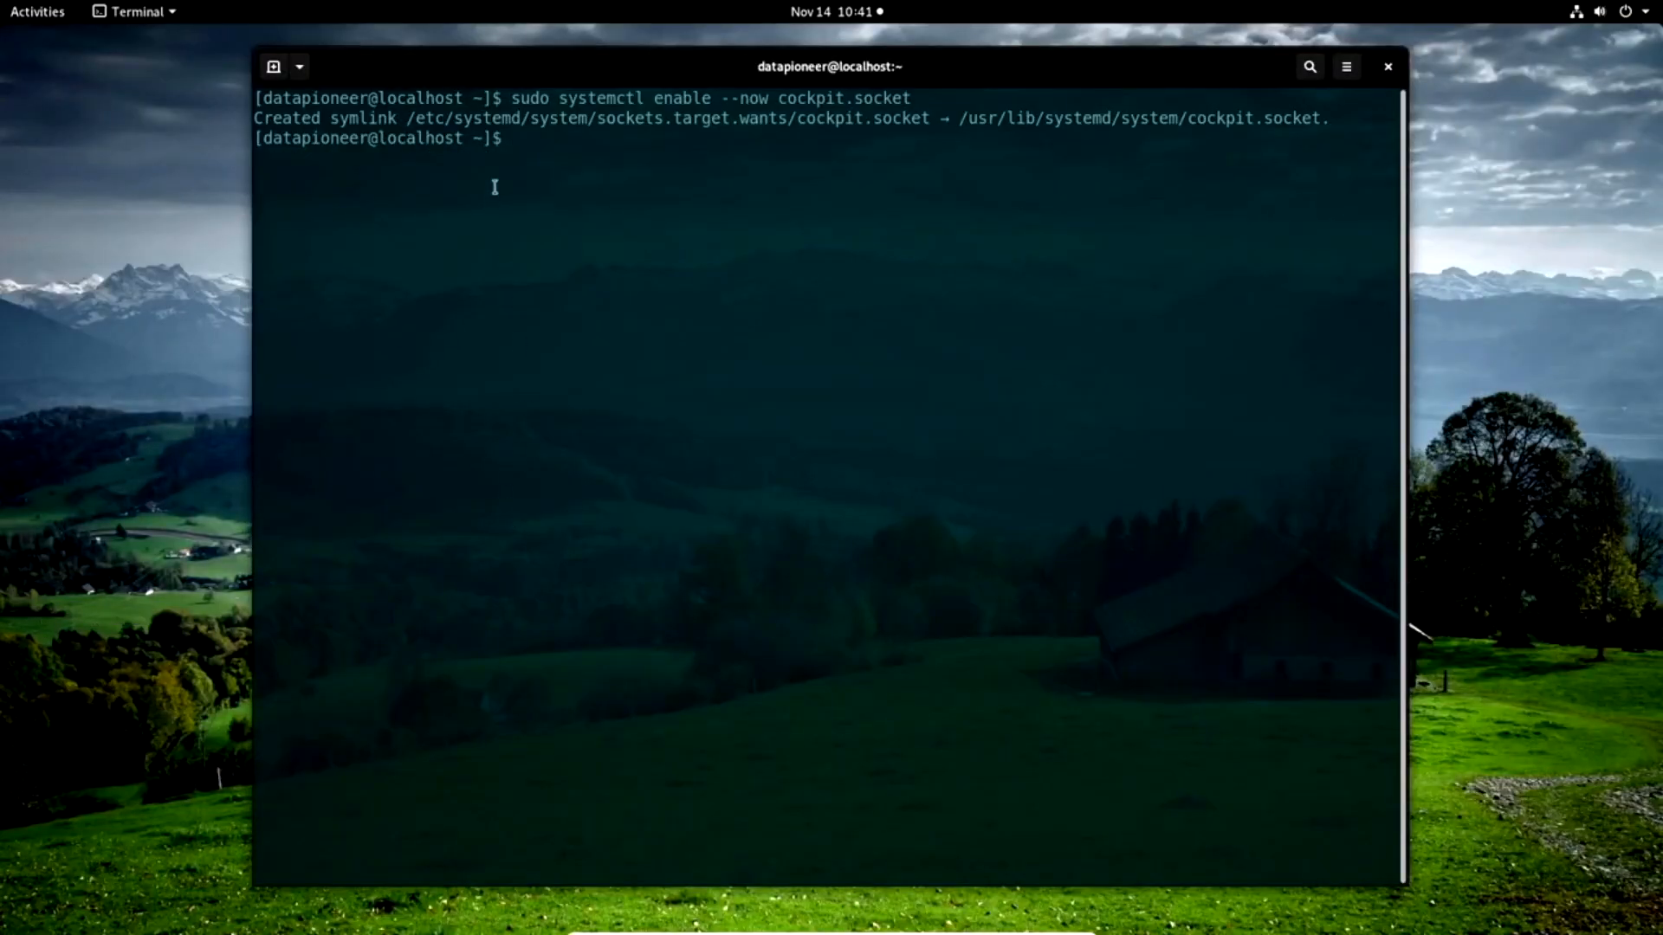
right_click(517, 141)
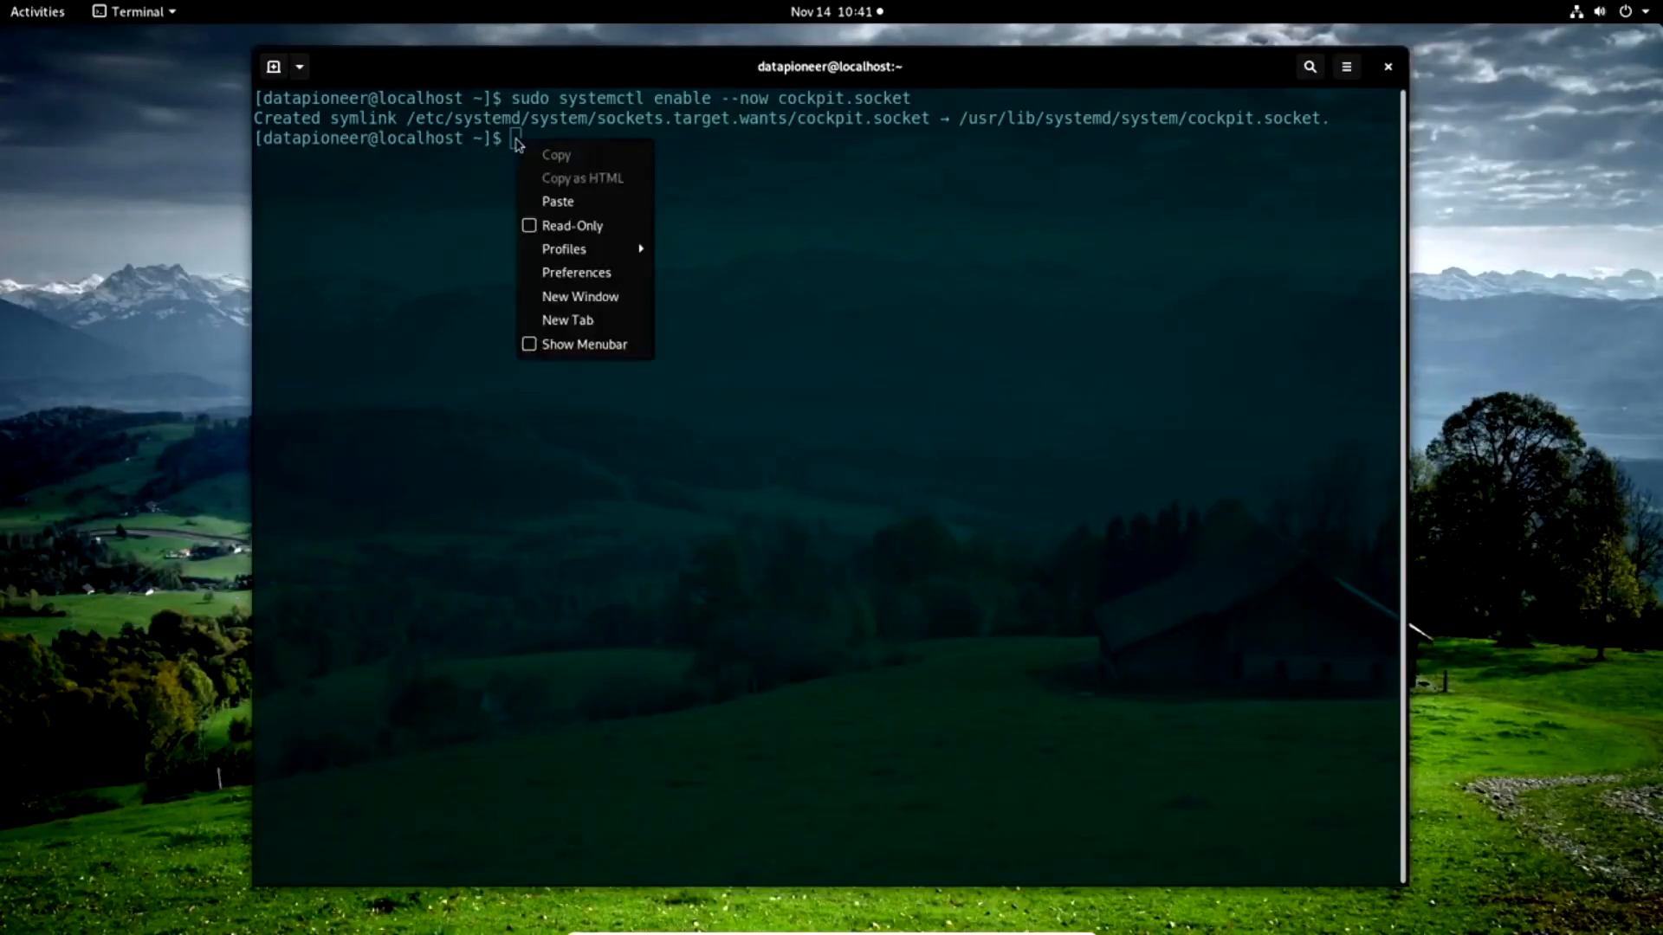
left_click(548, 203)
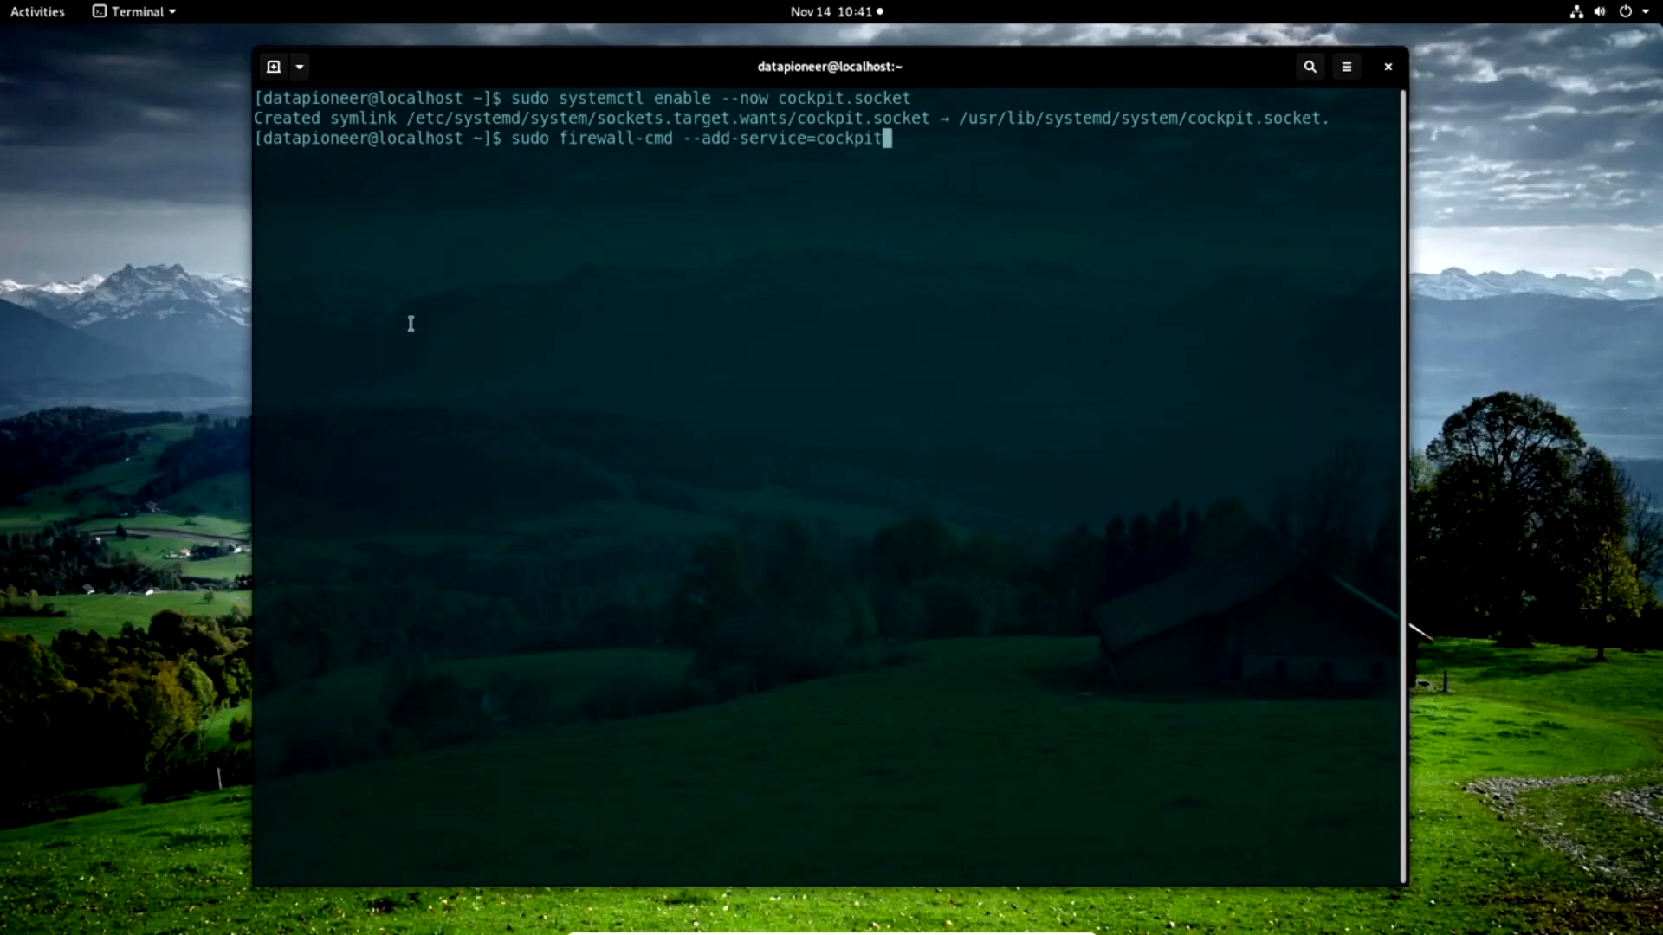
key("Return")
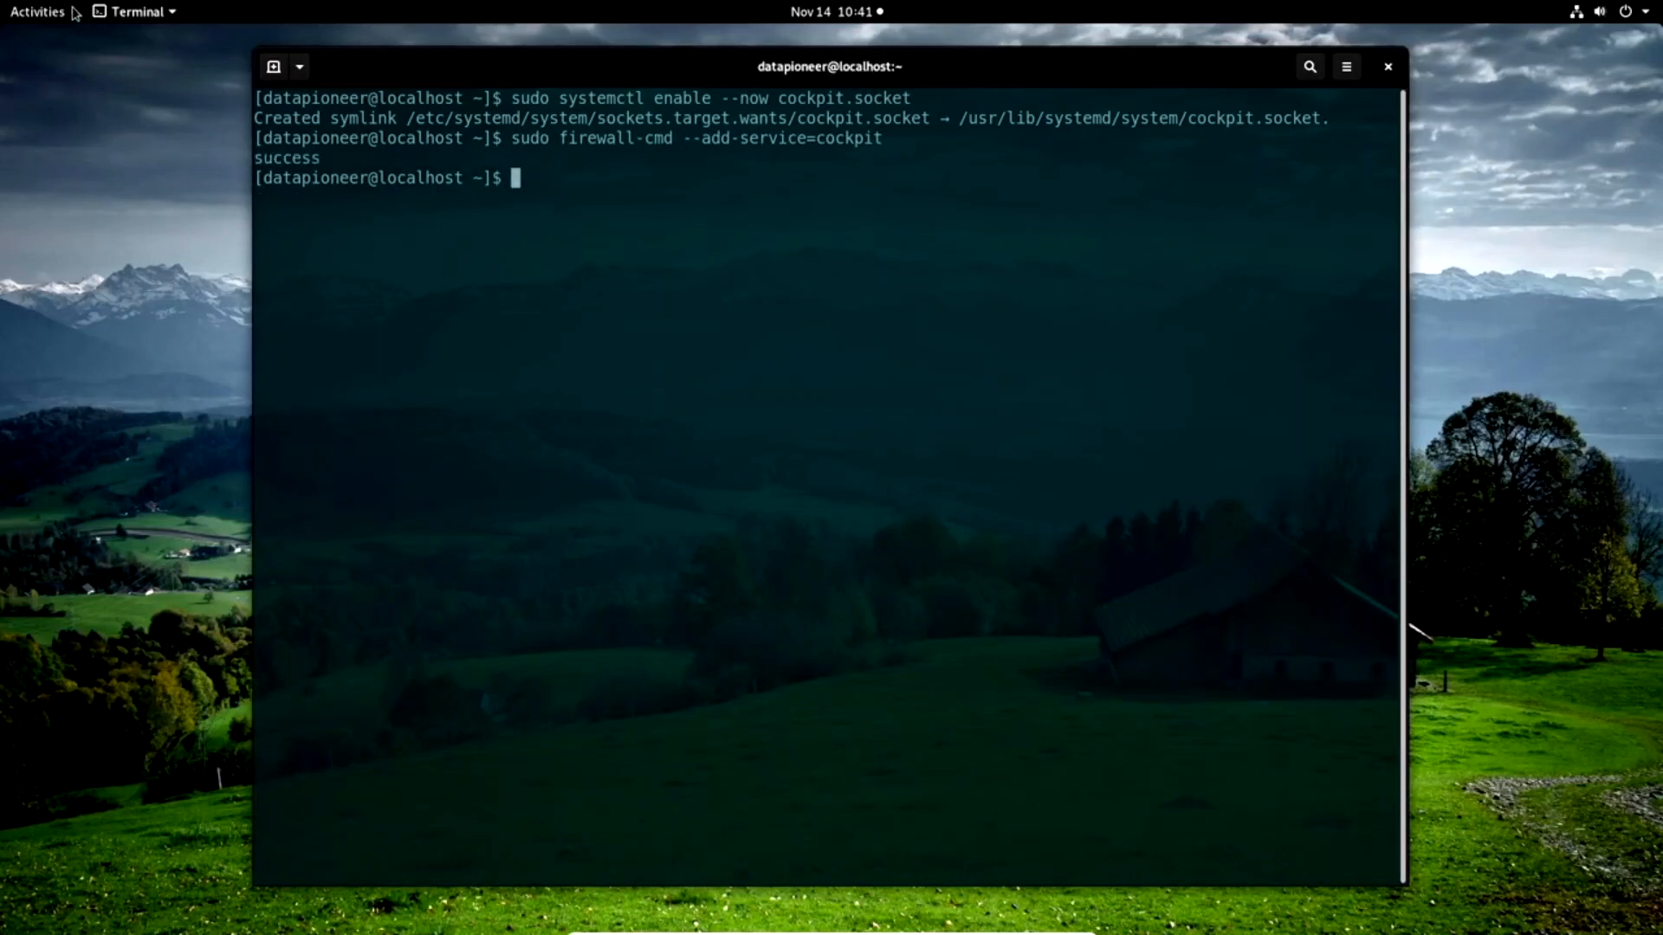
Switch to Firefox and copy the permanent Fedora firewall command, "sudo firewall-cmd --add-service=cockpit --permanent".
left_click(43, 13)
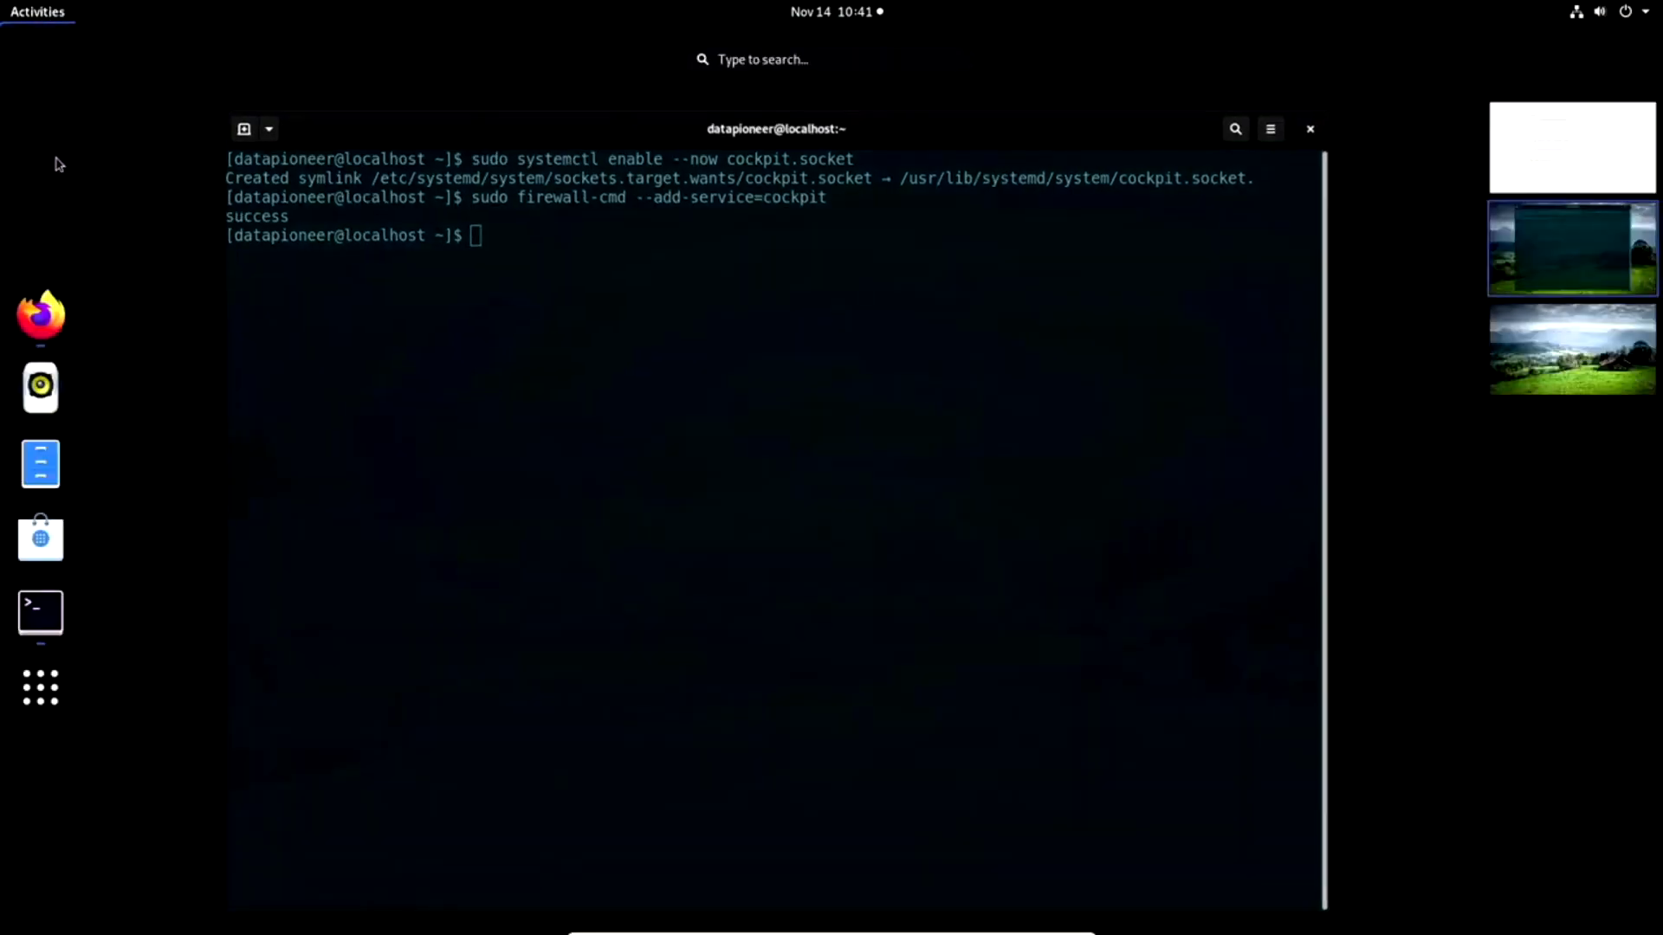
left_click(40, 314)
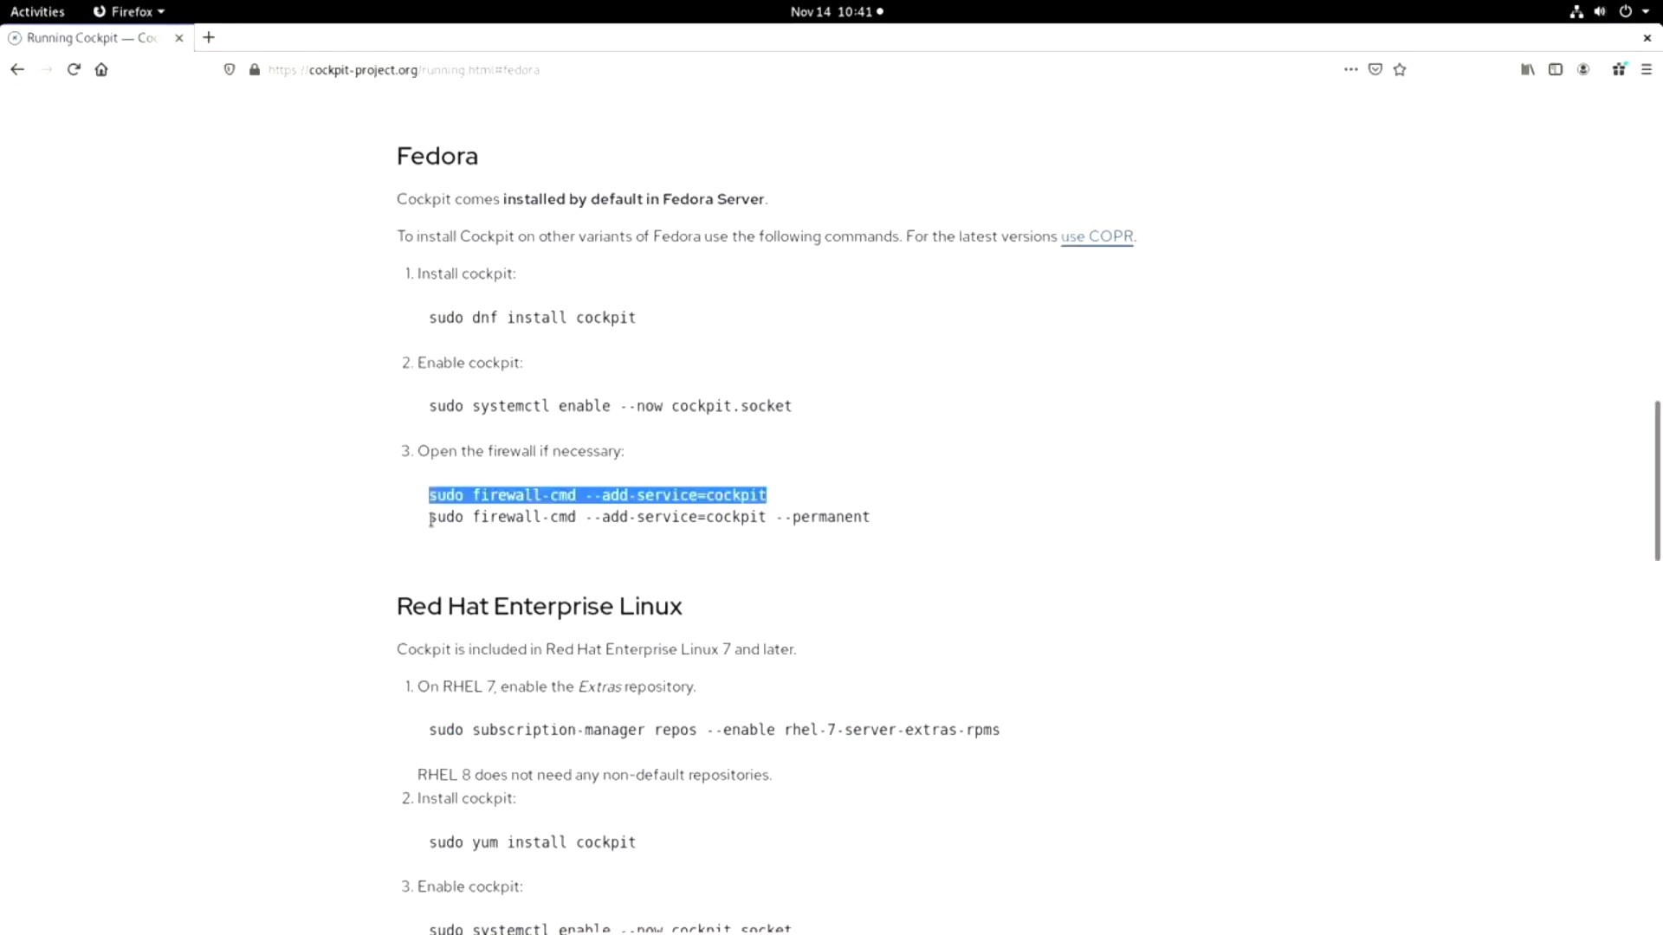
left_click_drag(431, 518, 843, 535)
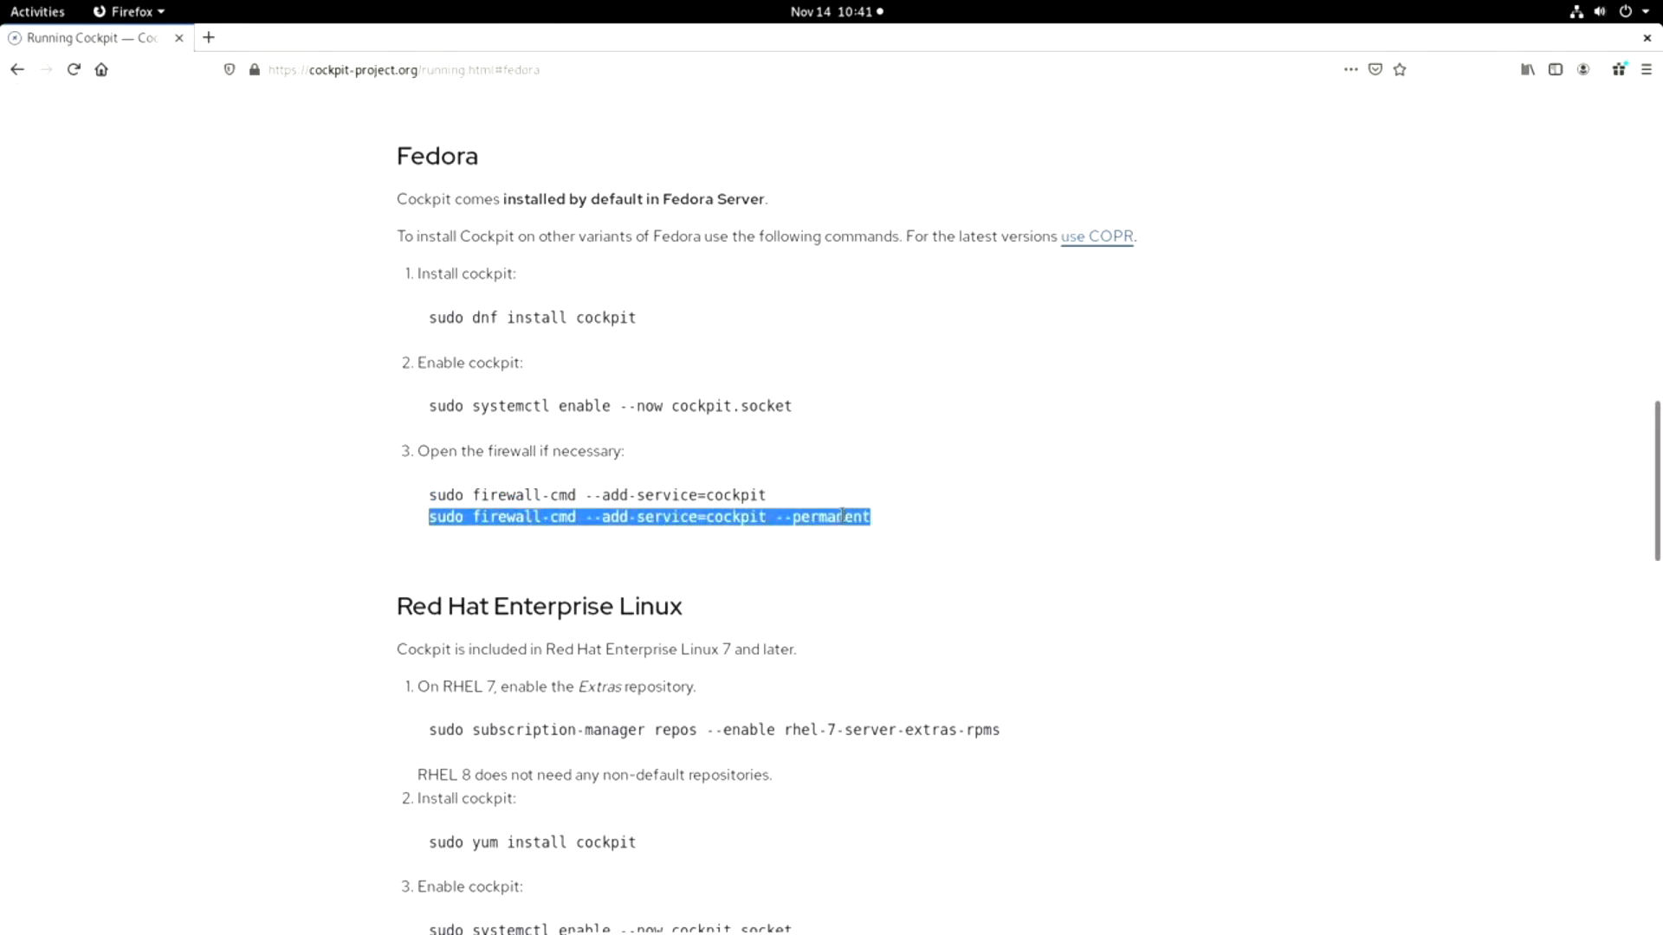
right_click(842, 516)
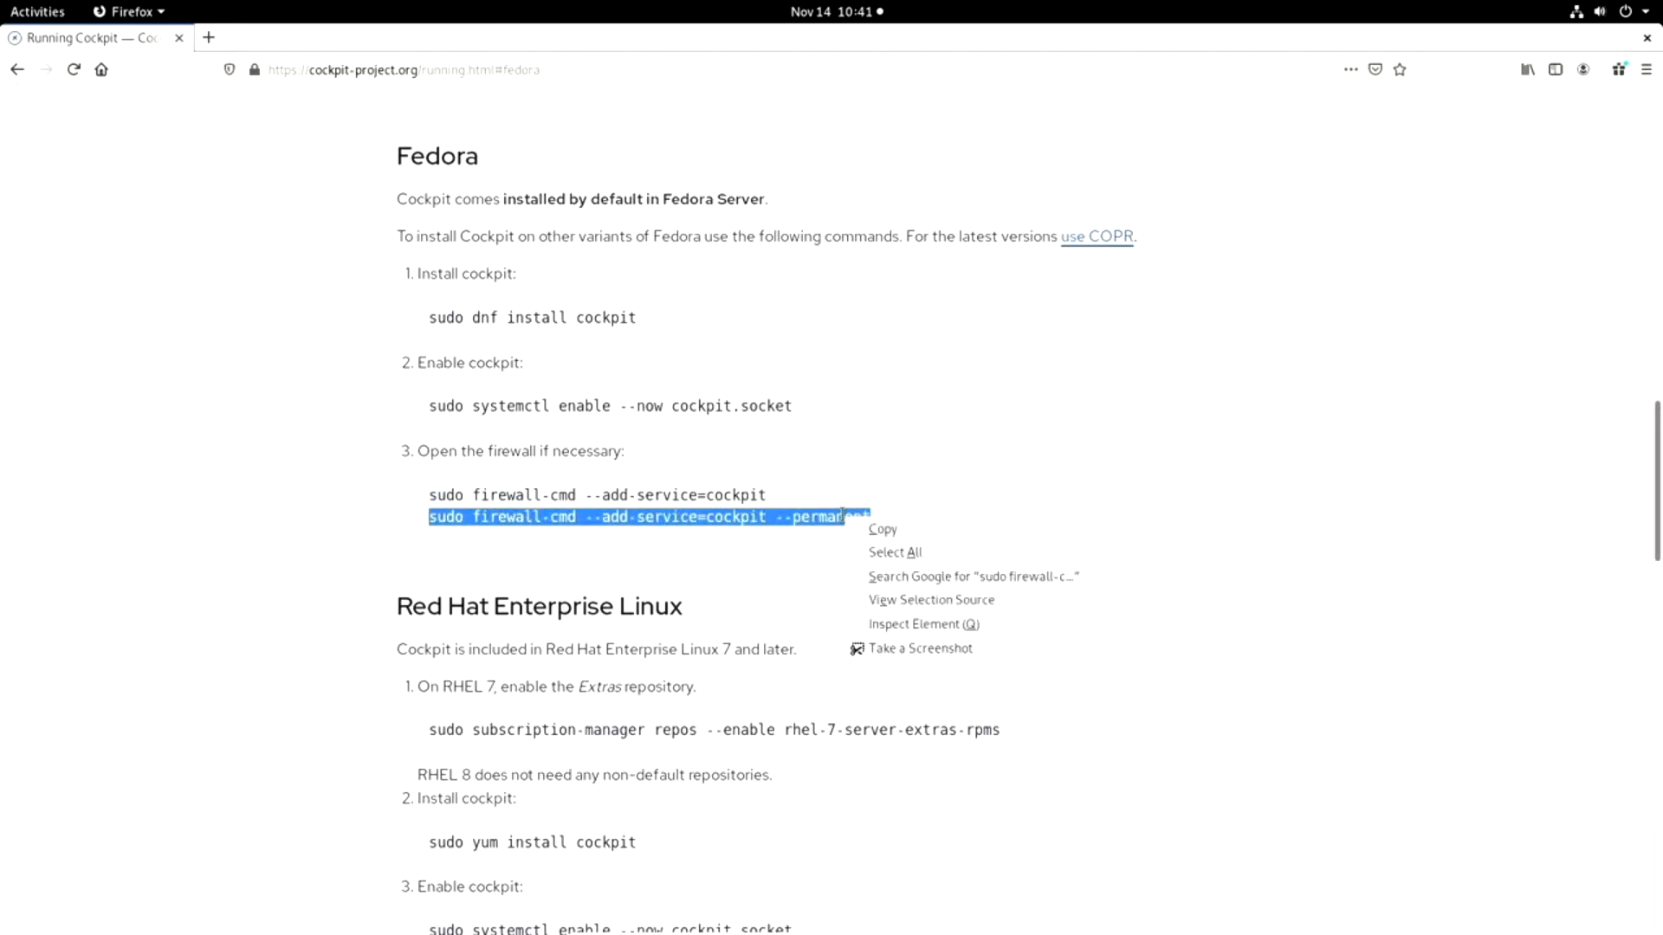
left_click(891, 537)
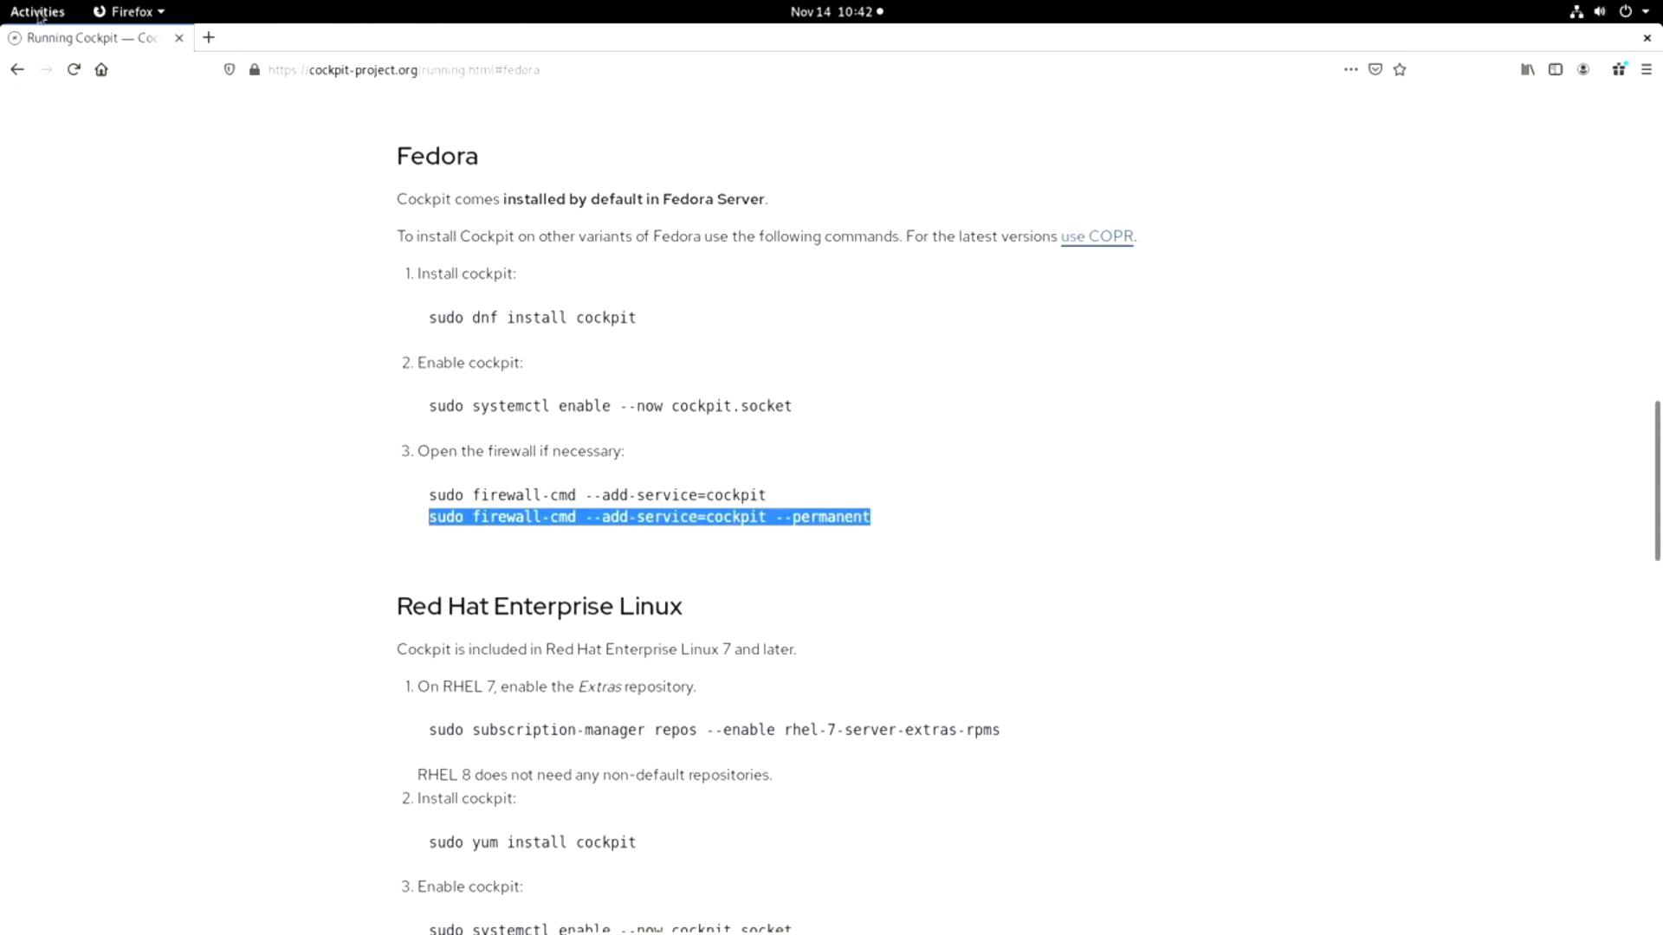
Switch to the terminal, paste and run "sudo firewall-cmd --add-service=cockpit --permanent", and close the session with "exit".
left_click(37, 12)
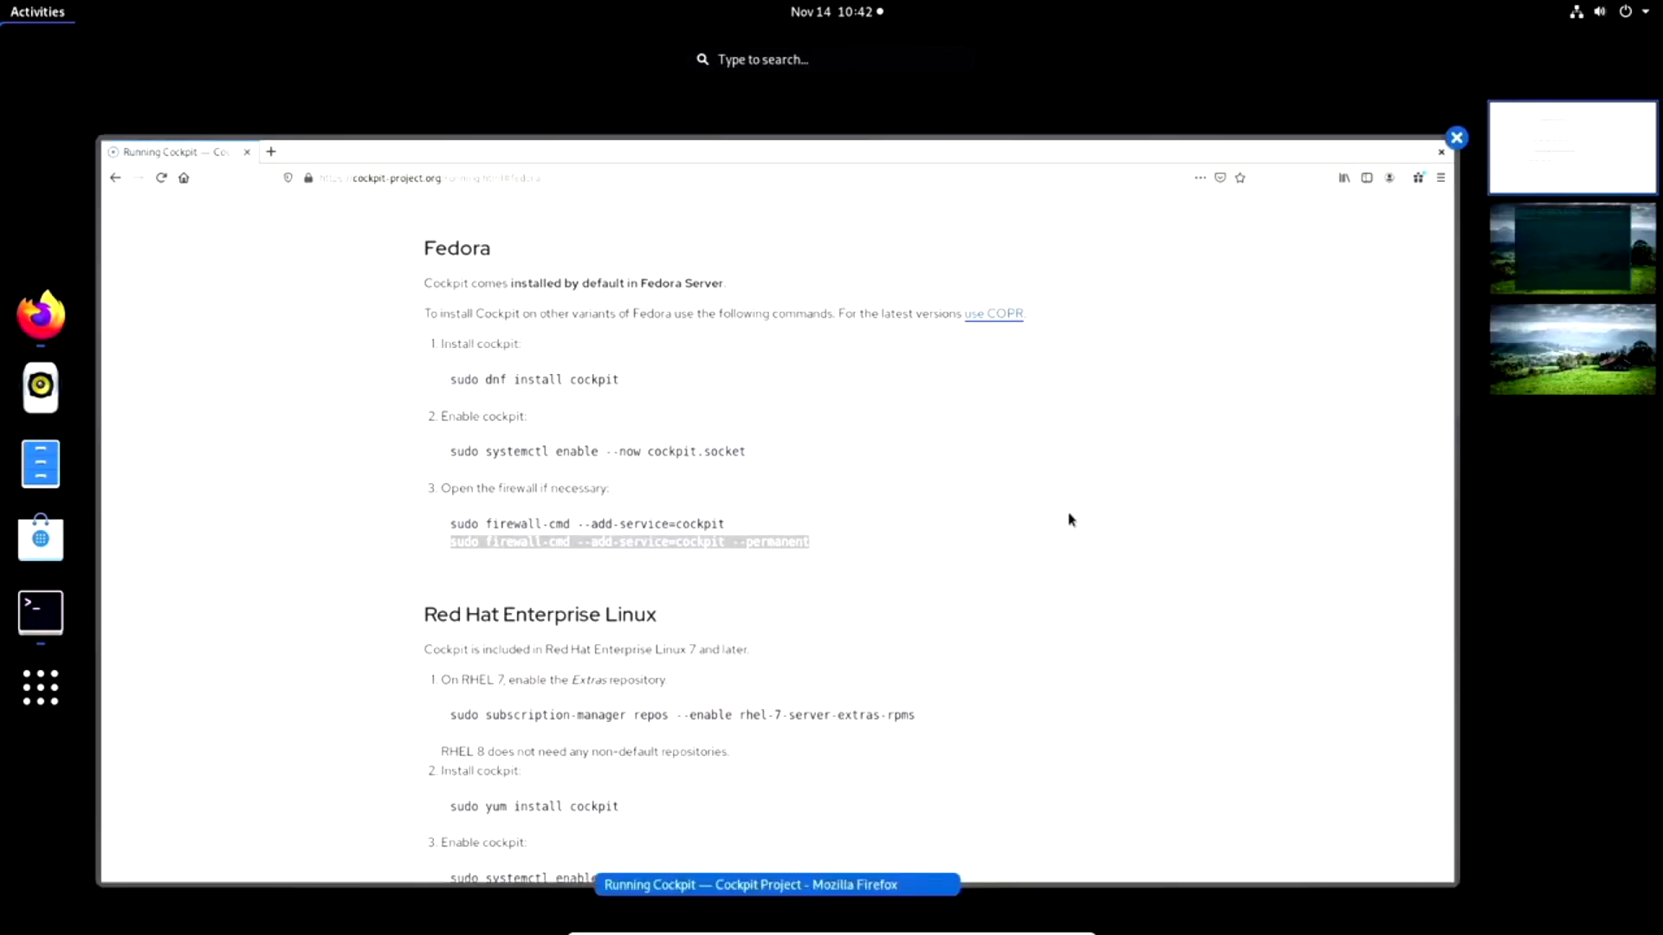
scroll(1084, 531, "down", 1)
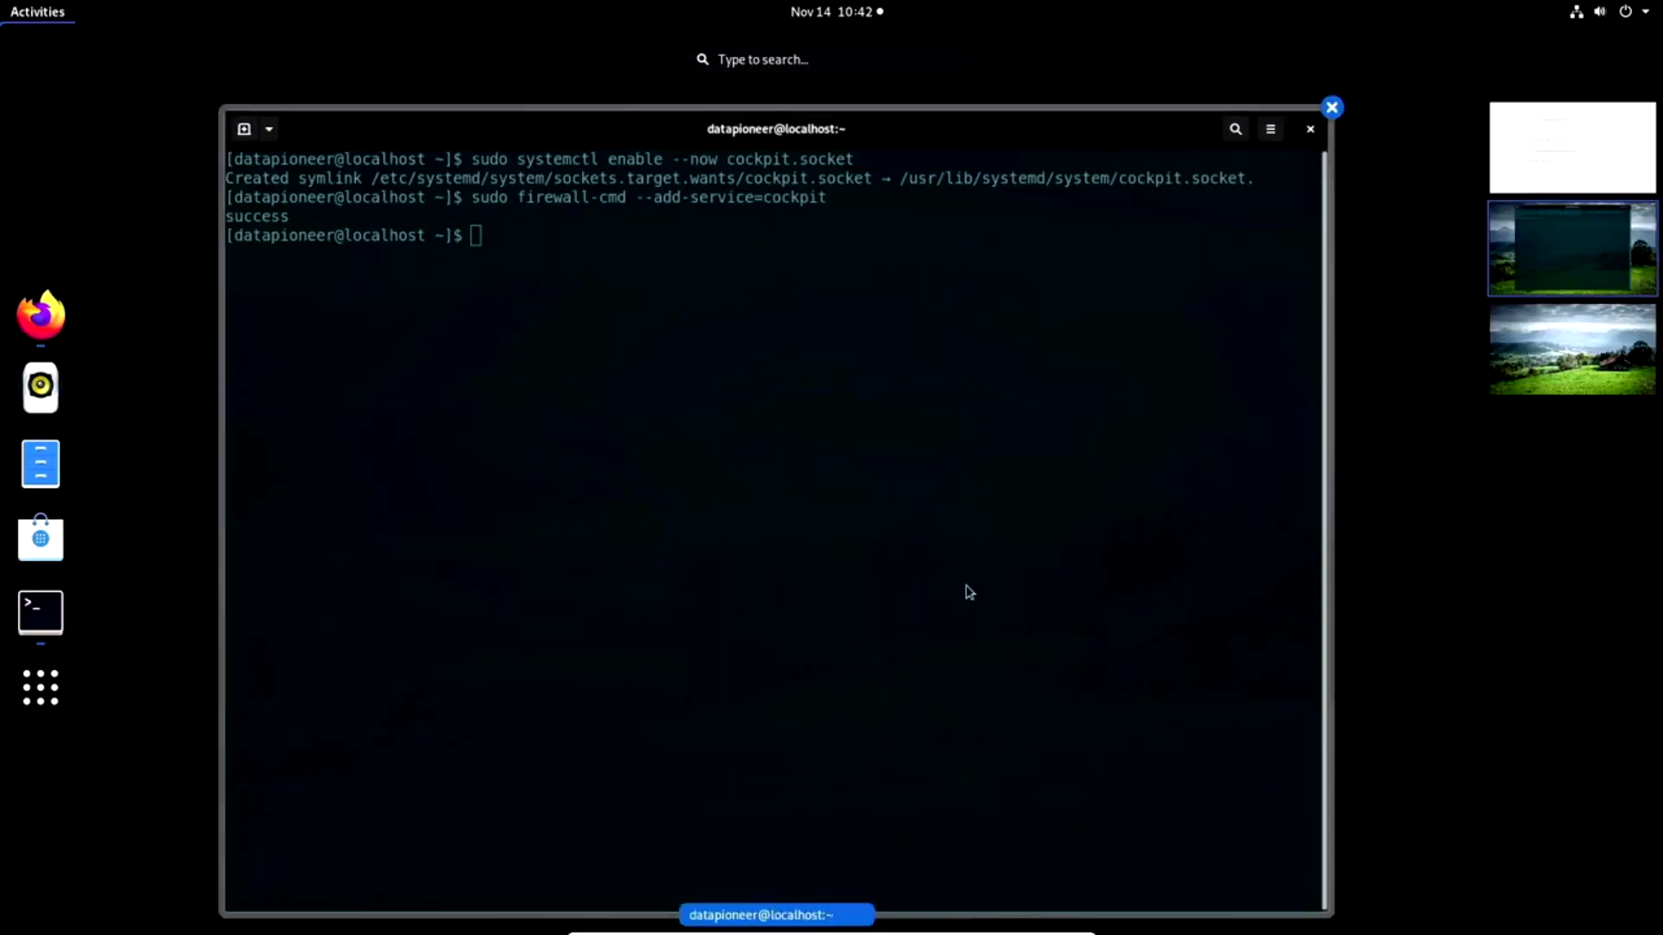
left_click(967, 591)
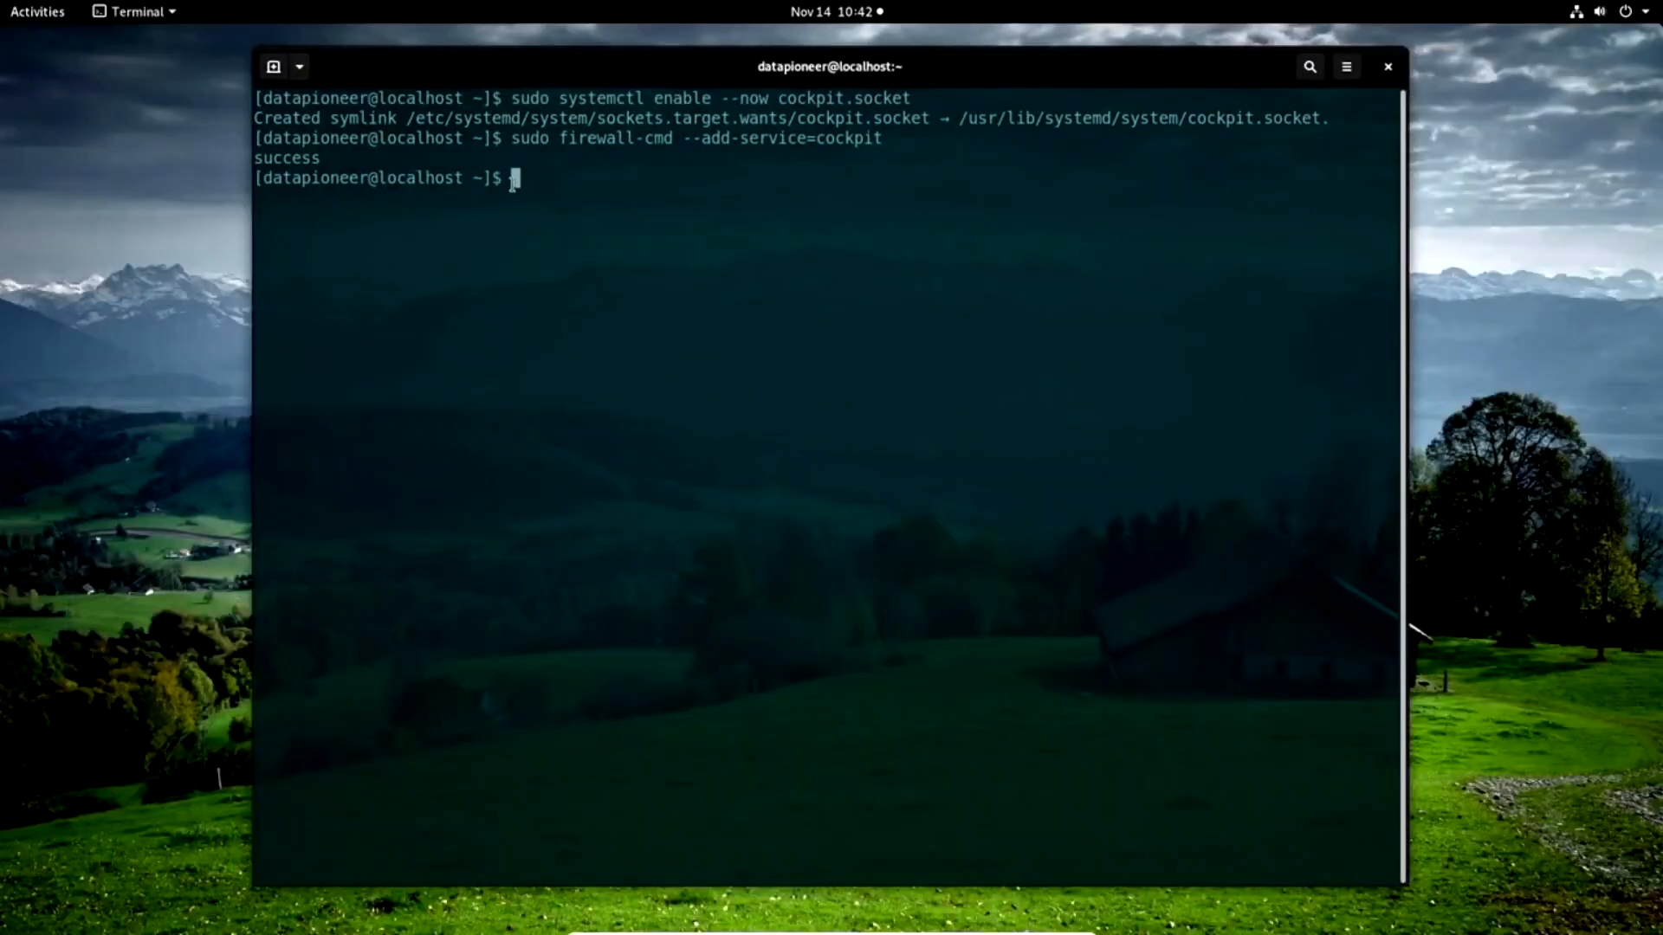
right_click(517, 181)
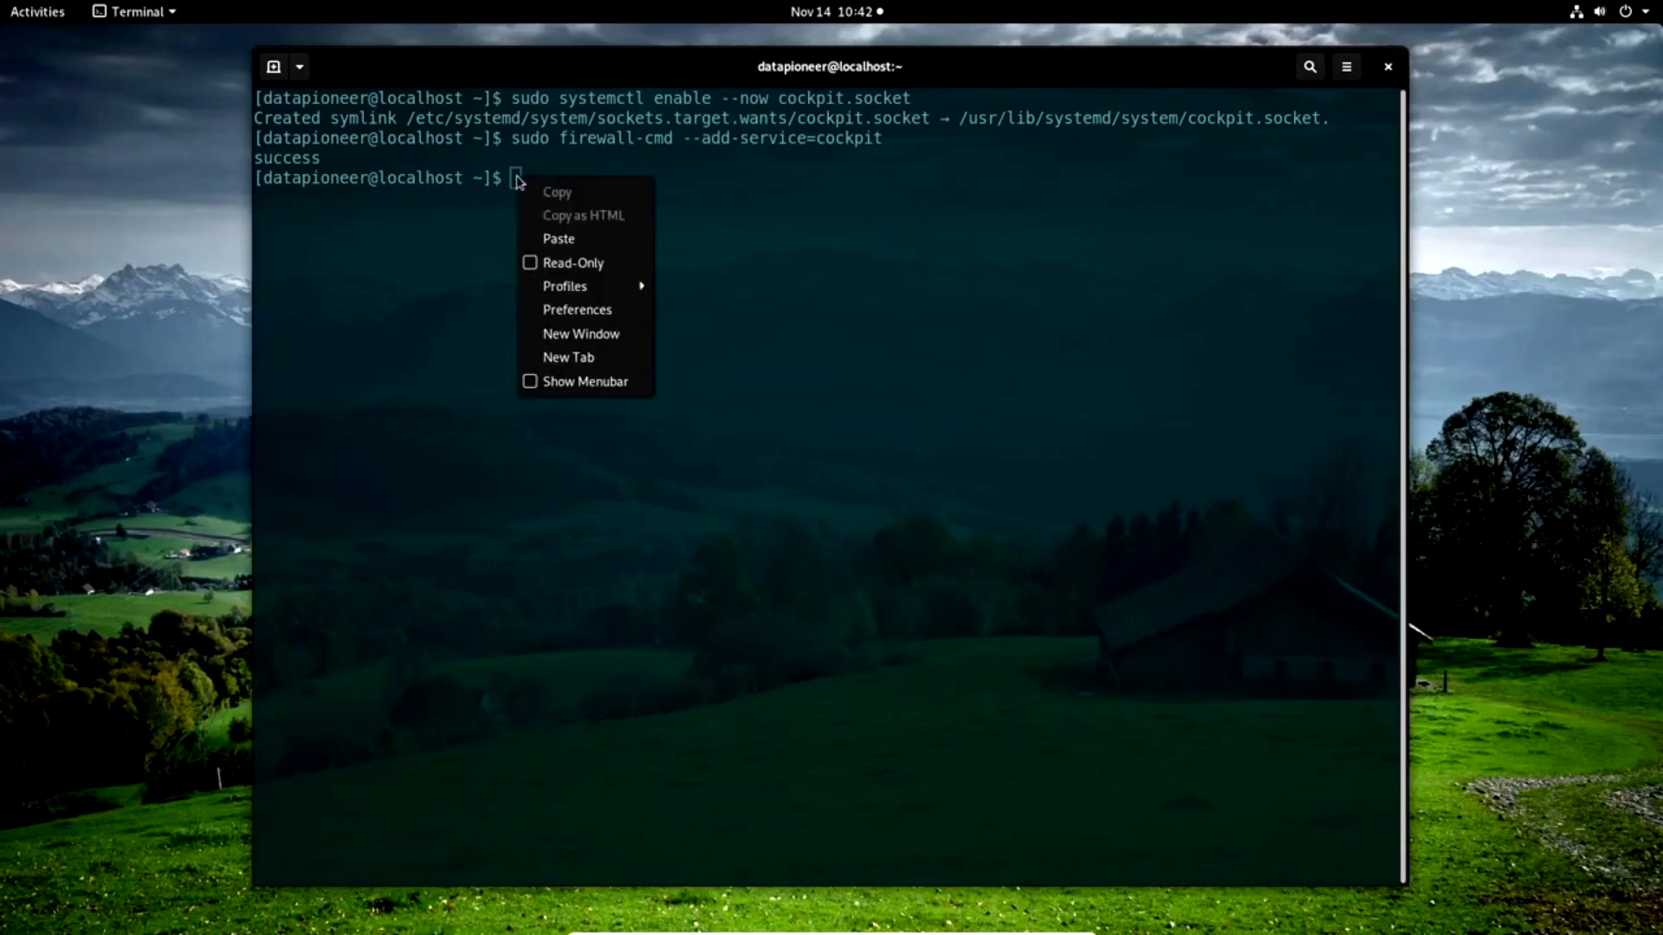
left_click(567, 247)
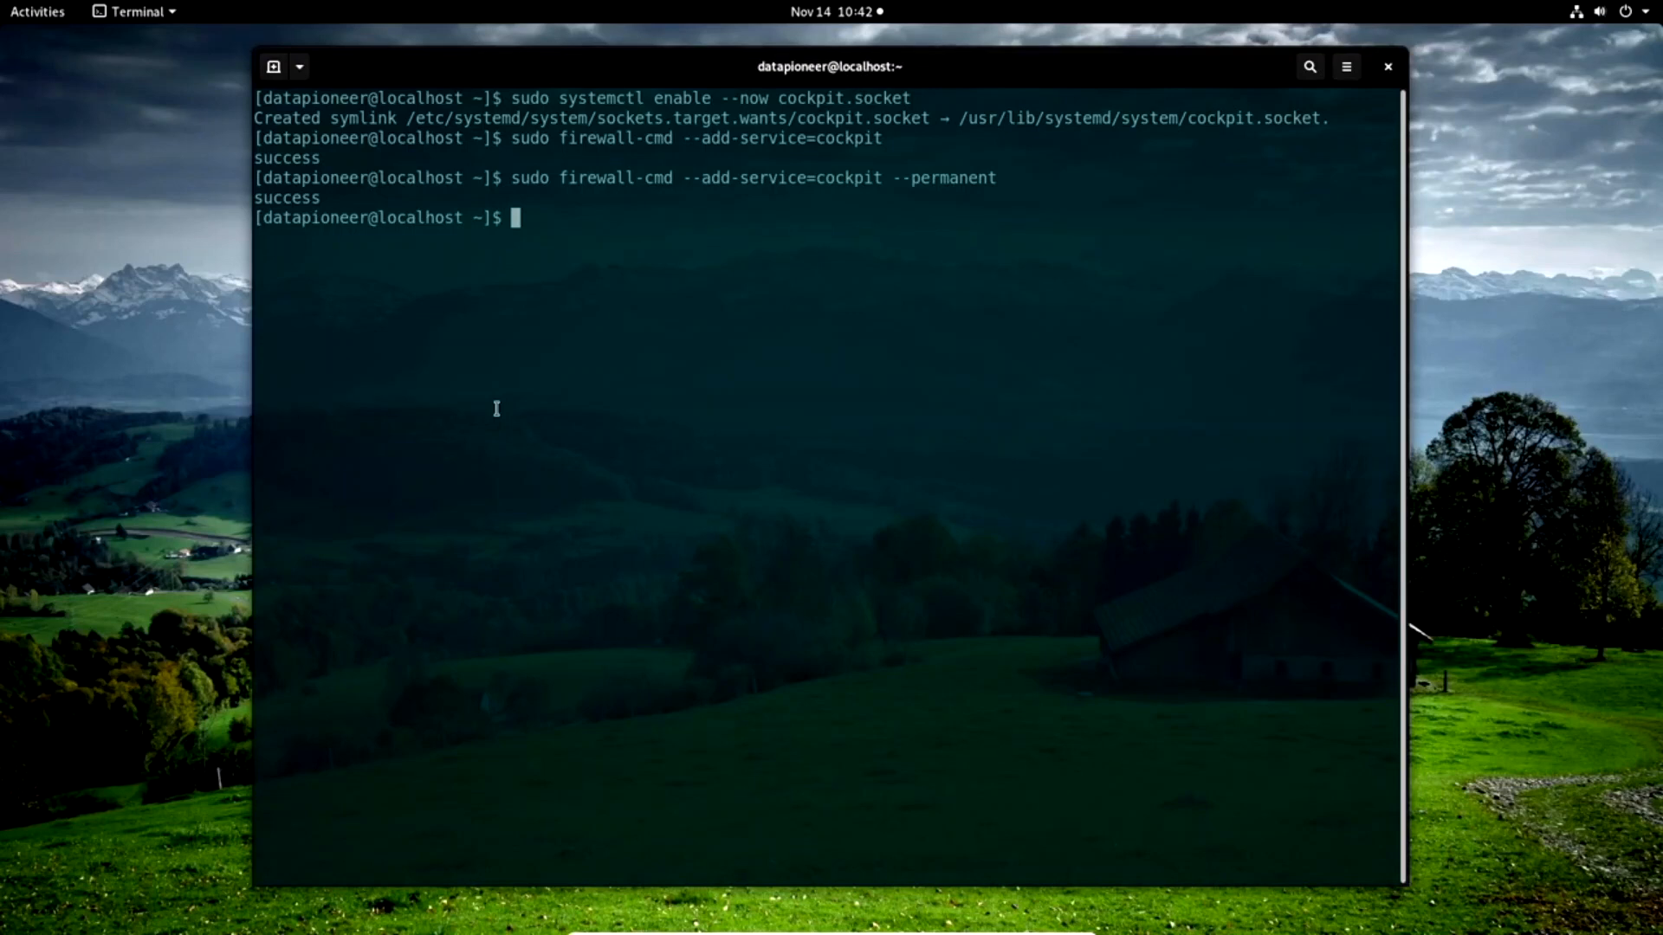
type("exit")
key("Return")
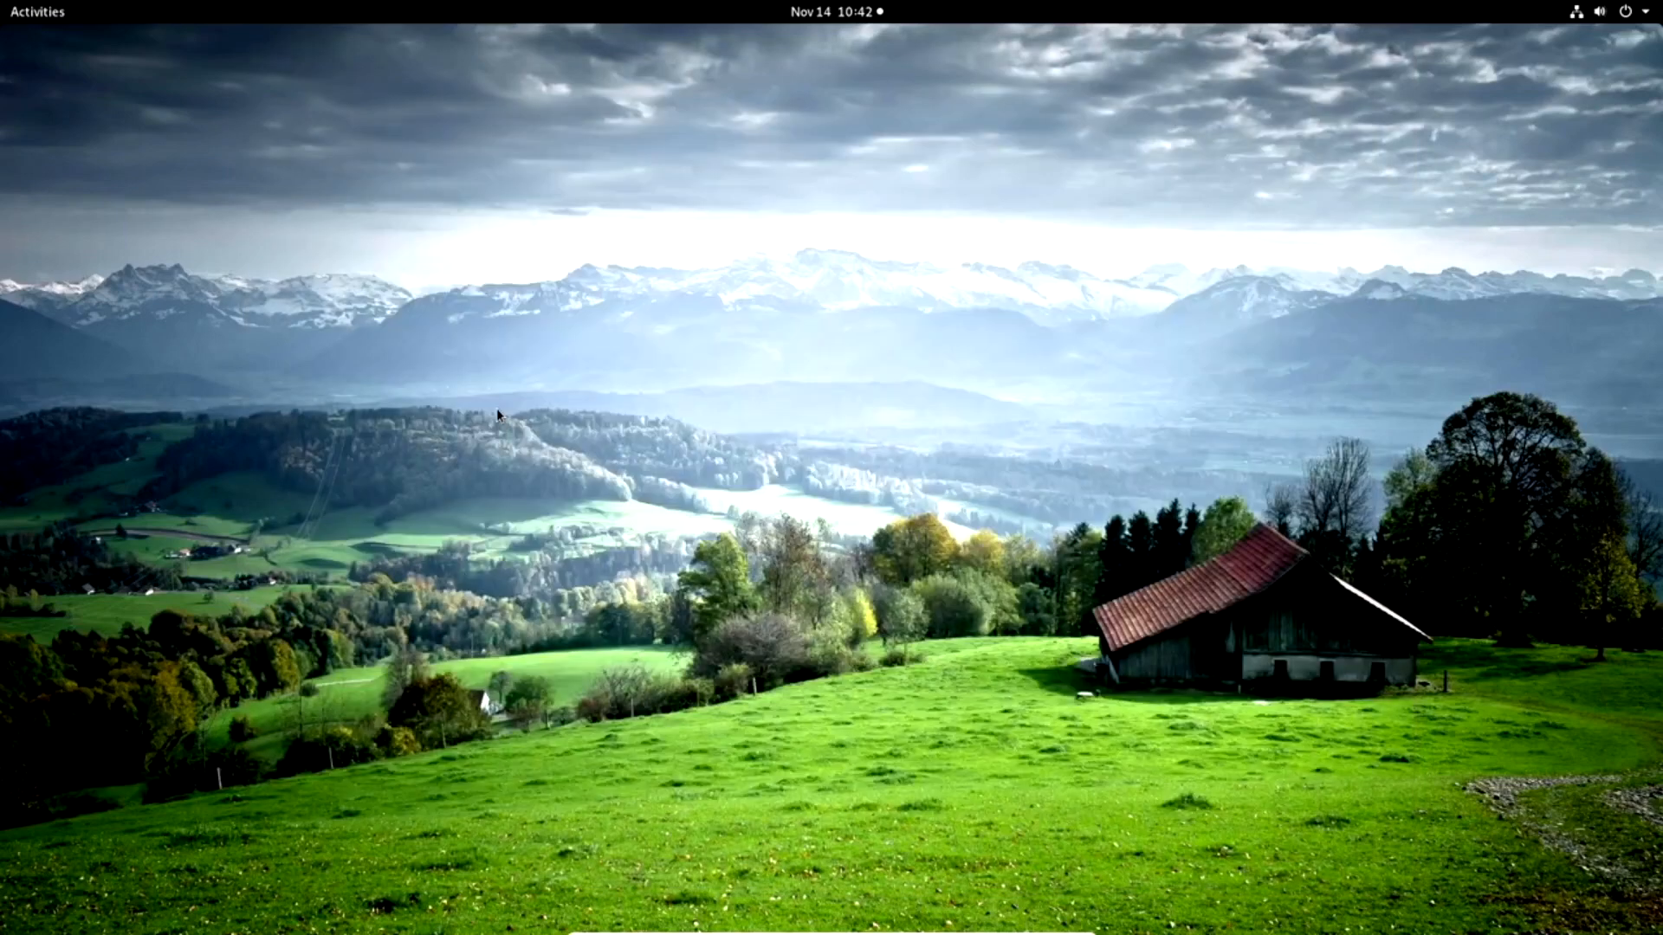
Switch to Firefox and open "localhost:9090" in a new tab.
left_click(38, 12)
left_click(43, 333)
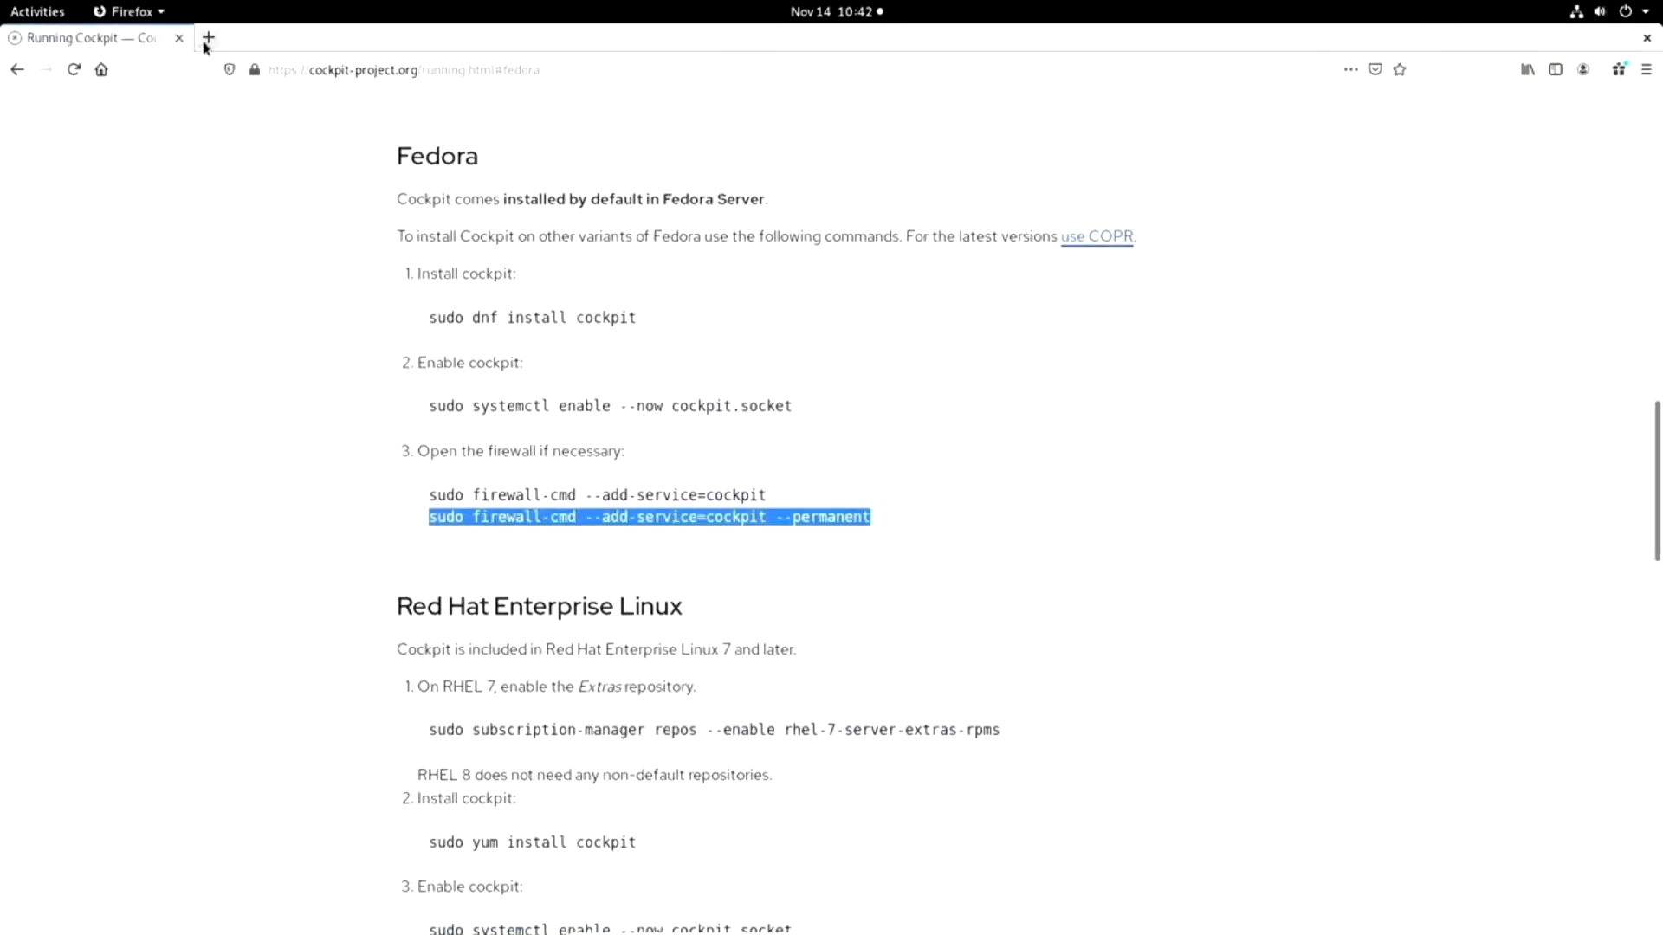
left_click(208, 39)
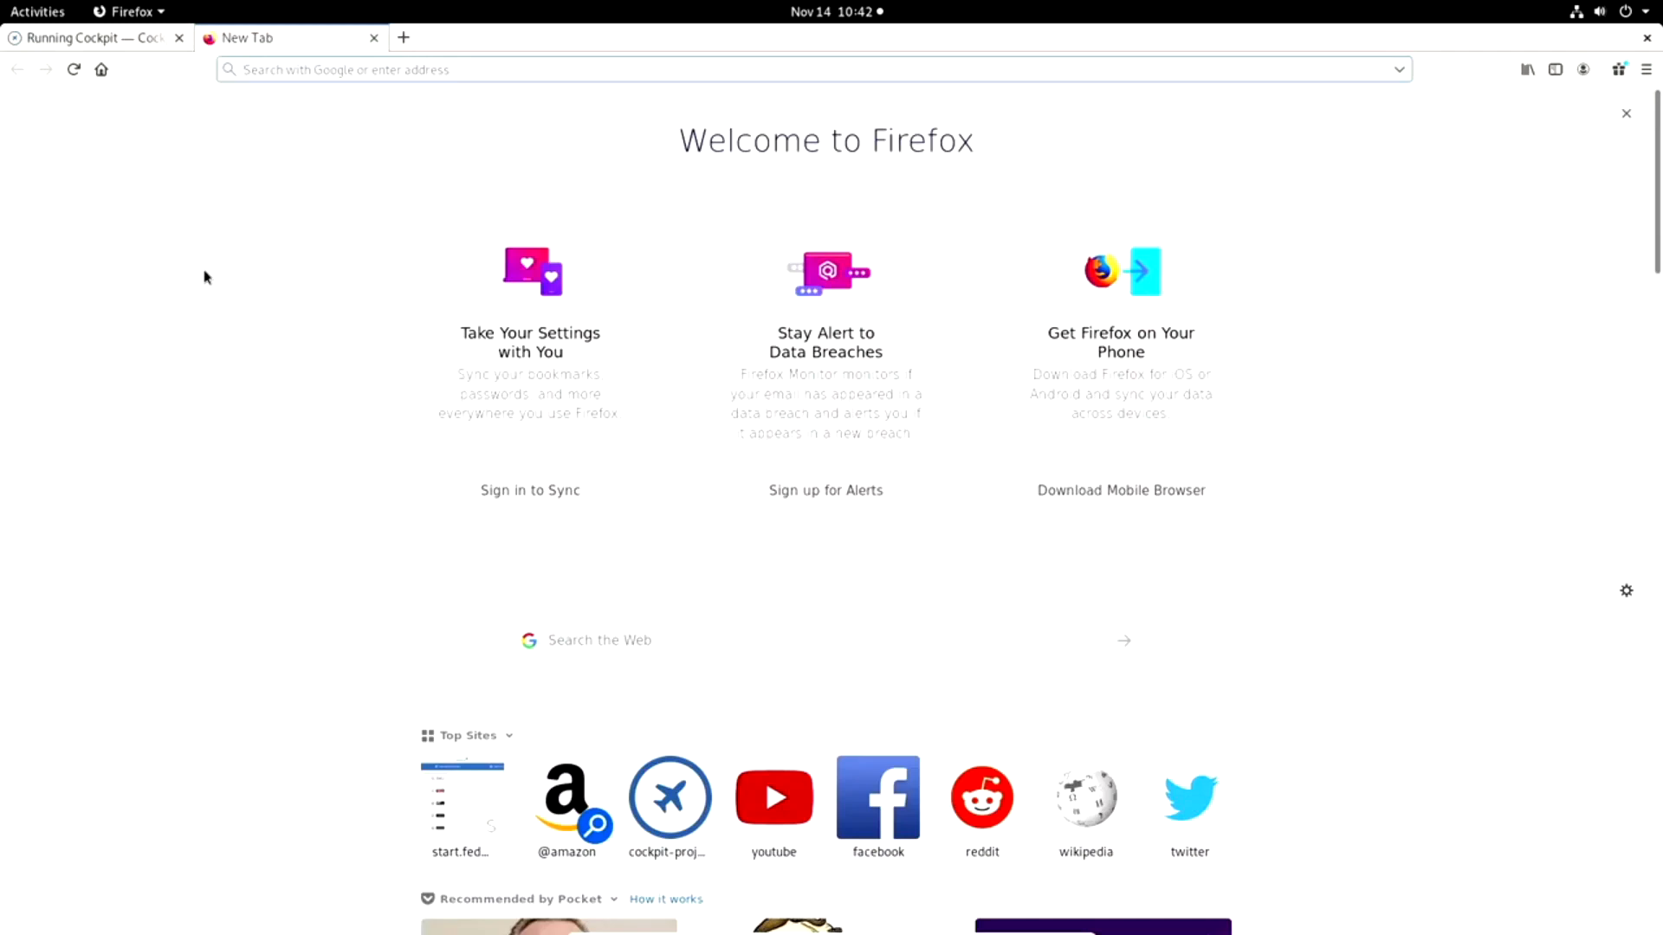
type("local")
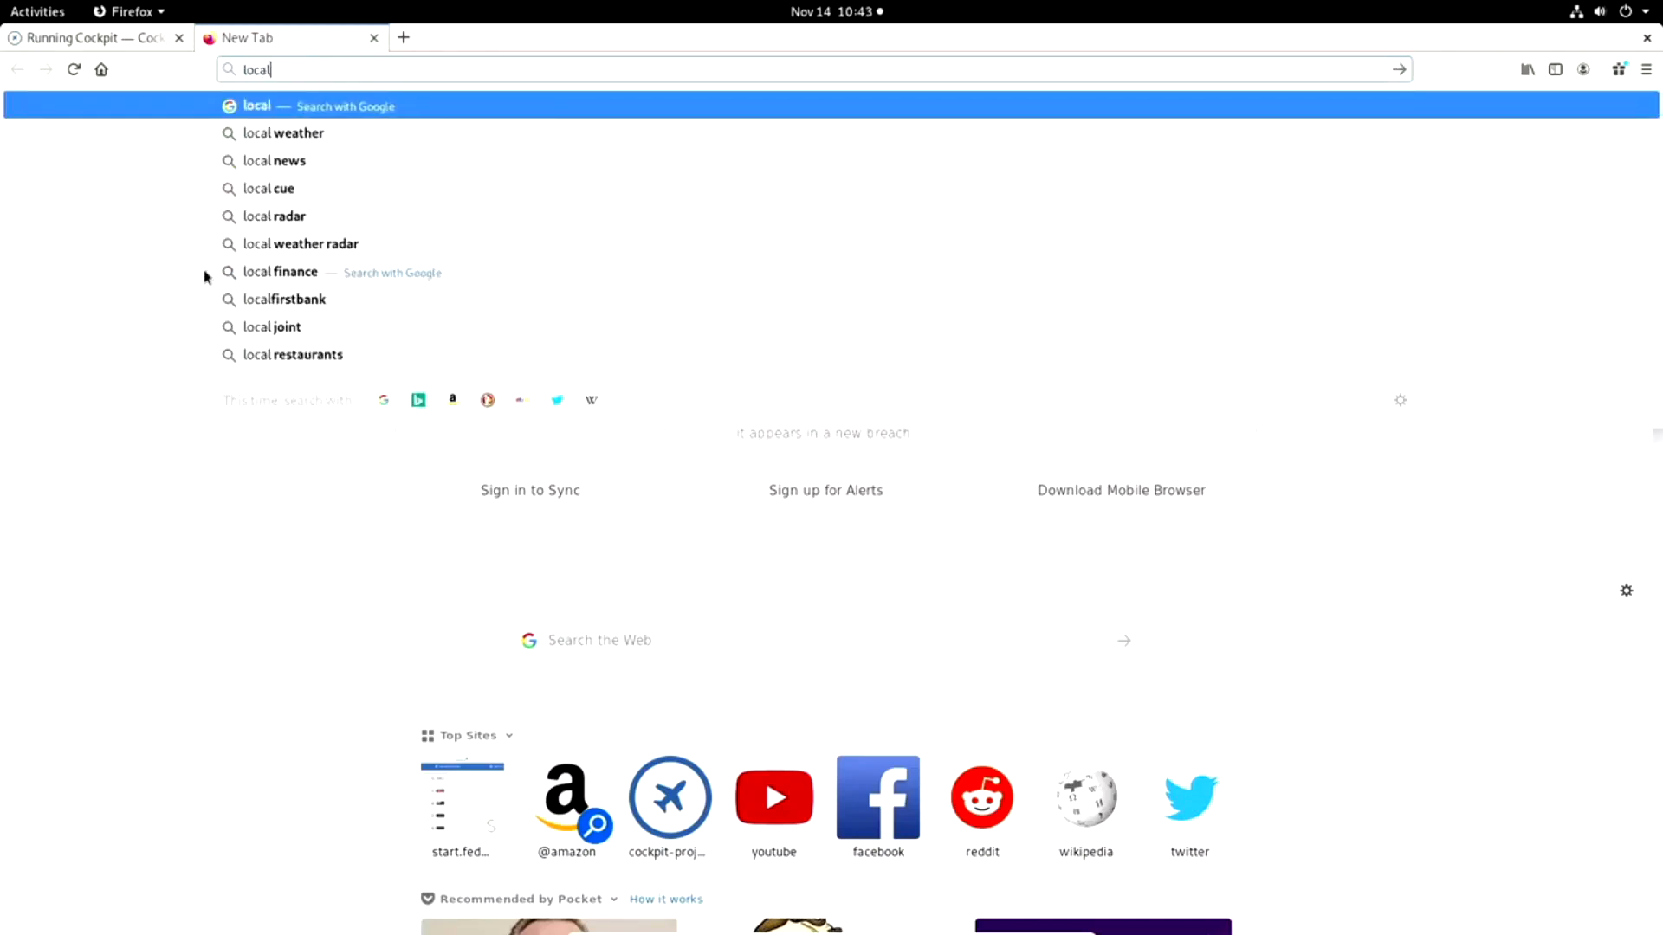
type("host:")
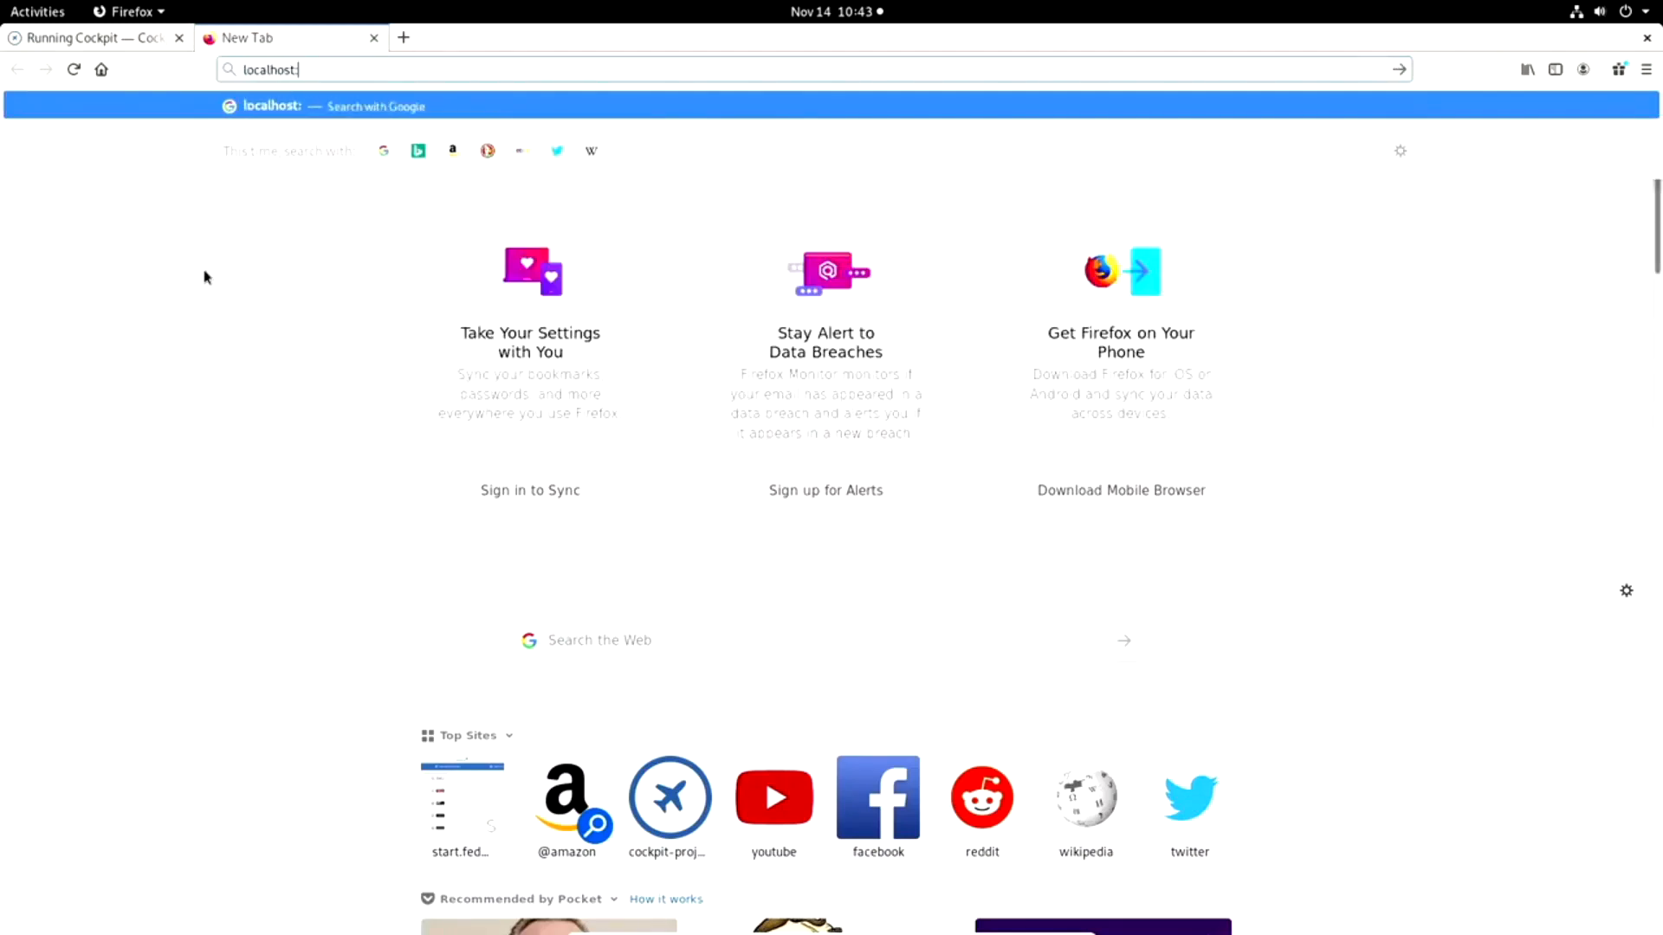
type("9090")
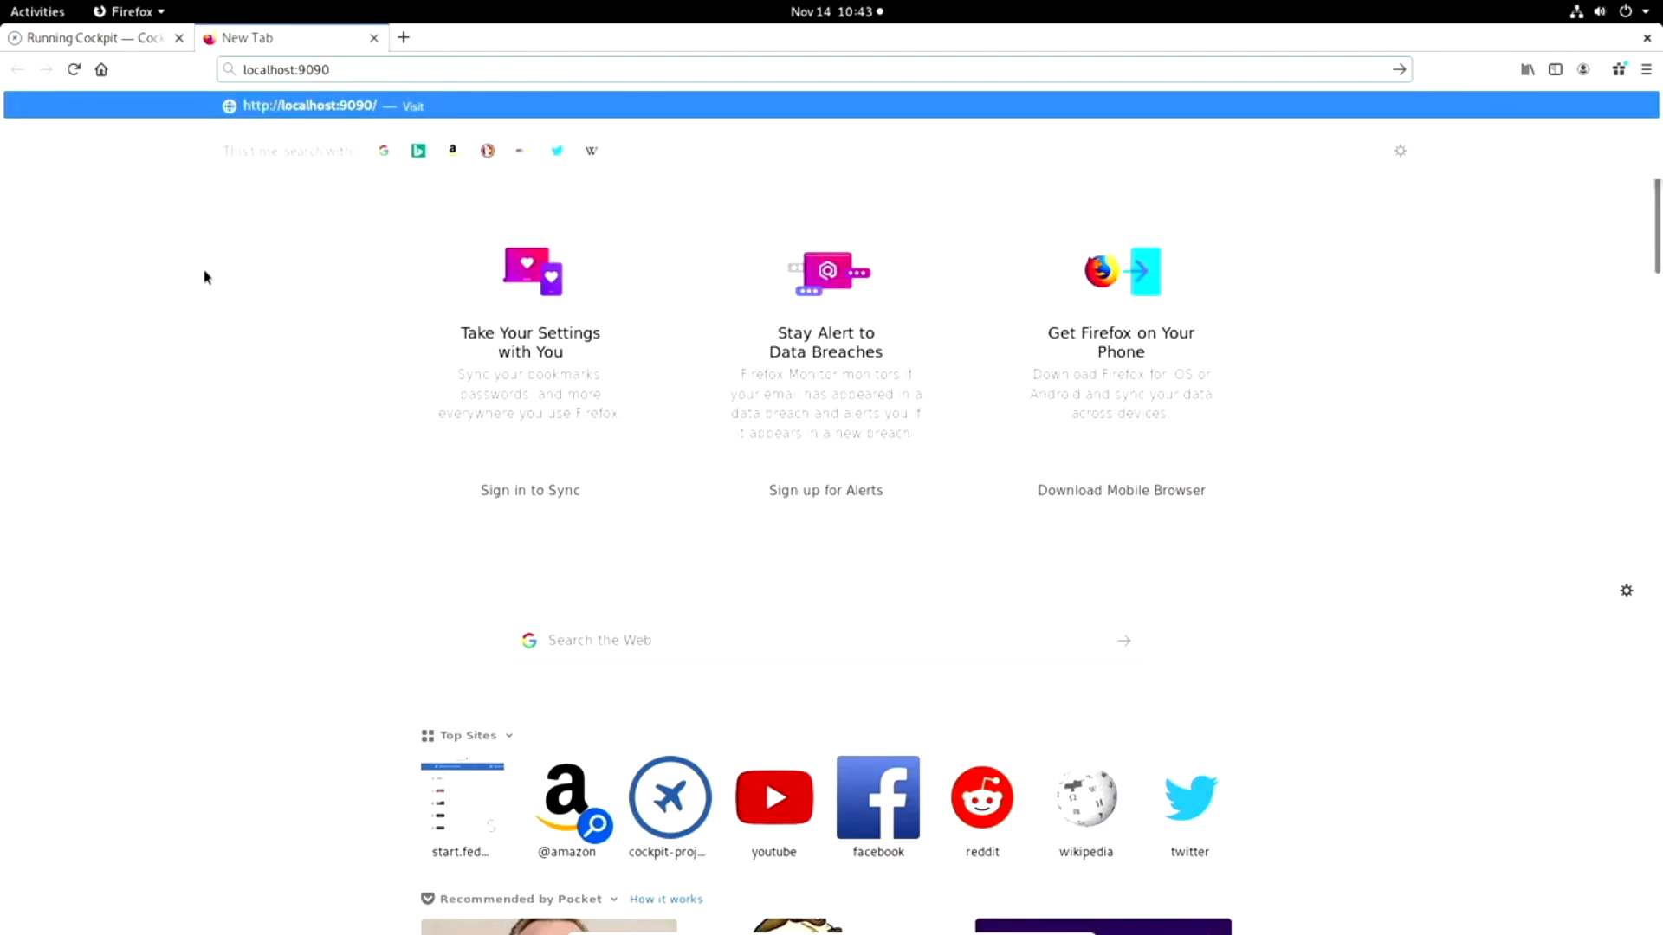
key("Return")
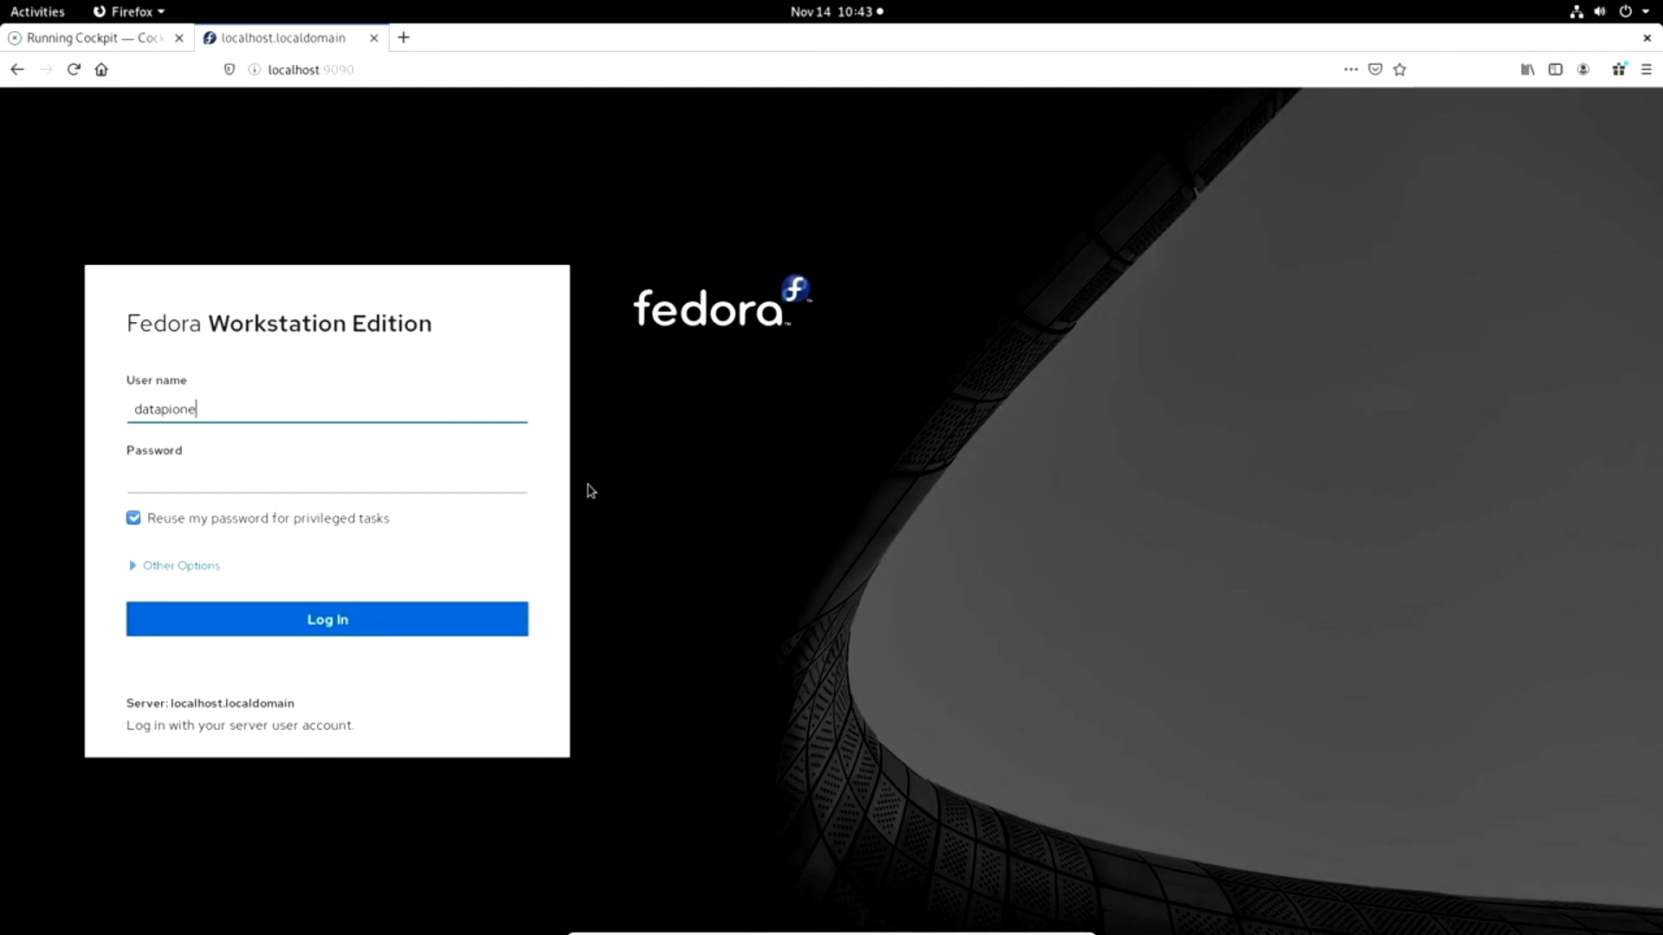
Enter the account password on the Fedora Workstation Edition login page and log in.
key("Tab")
type("•")
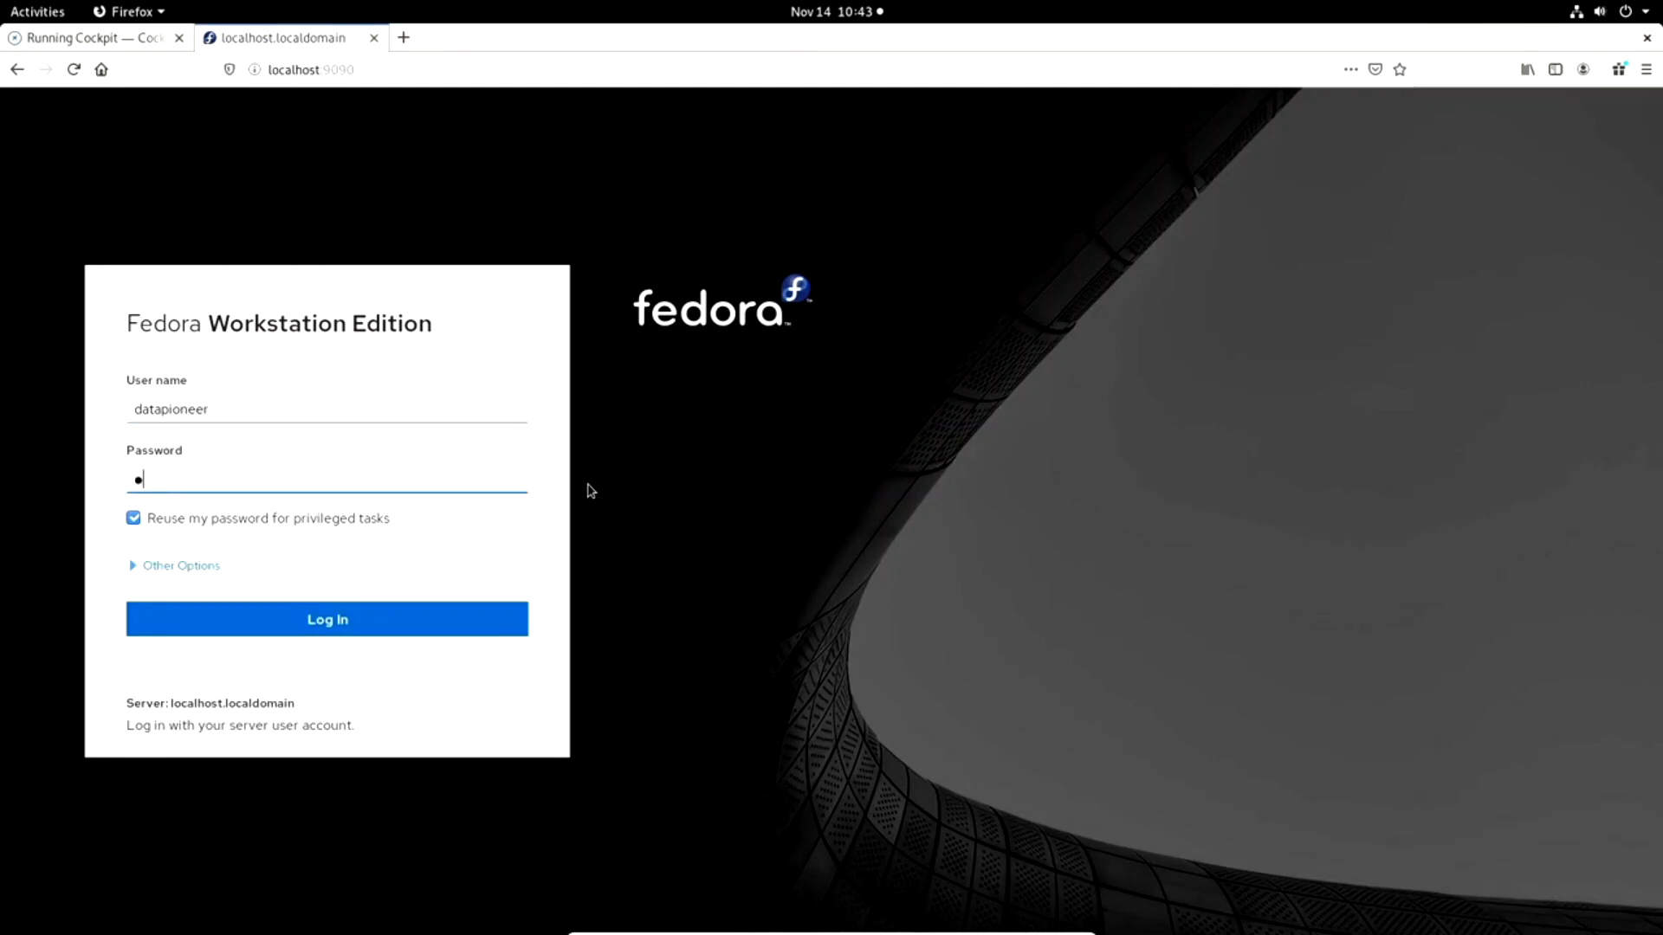
type("•••")
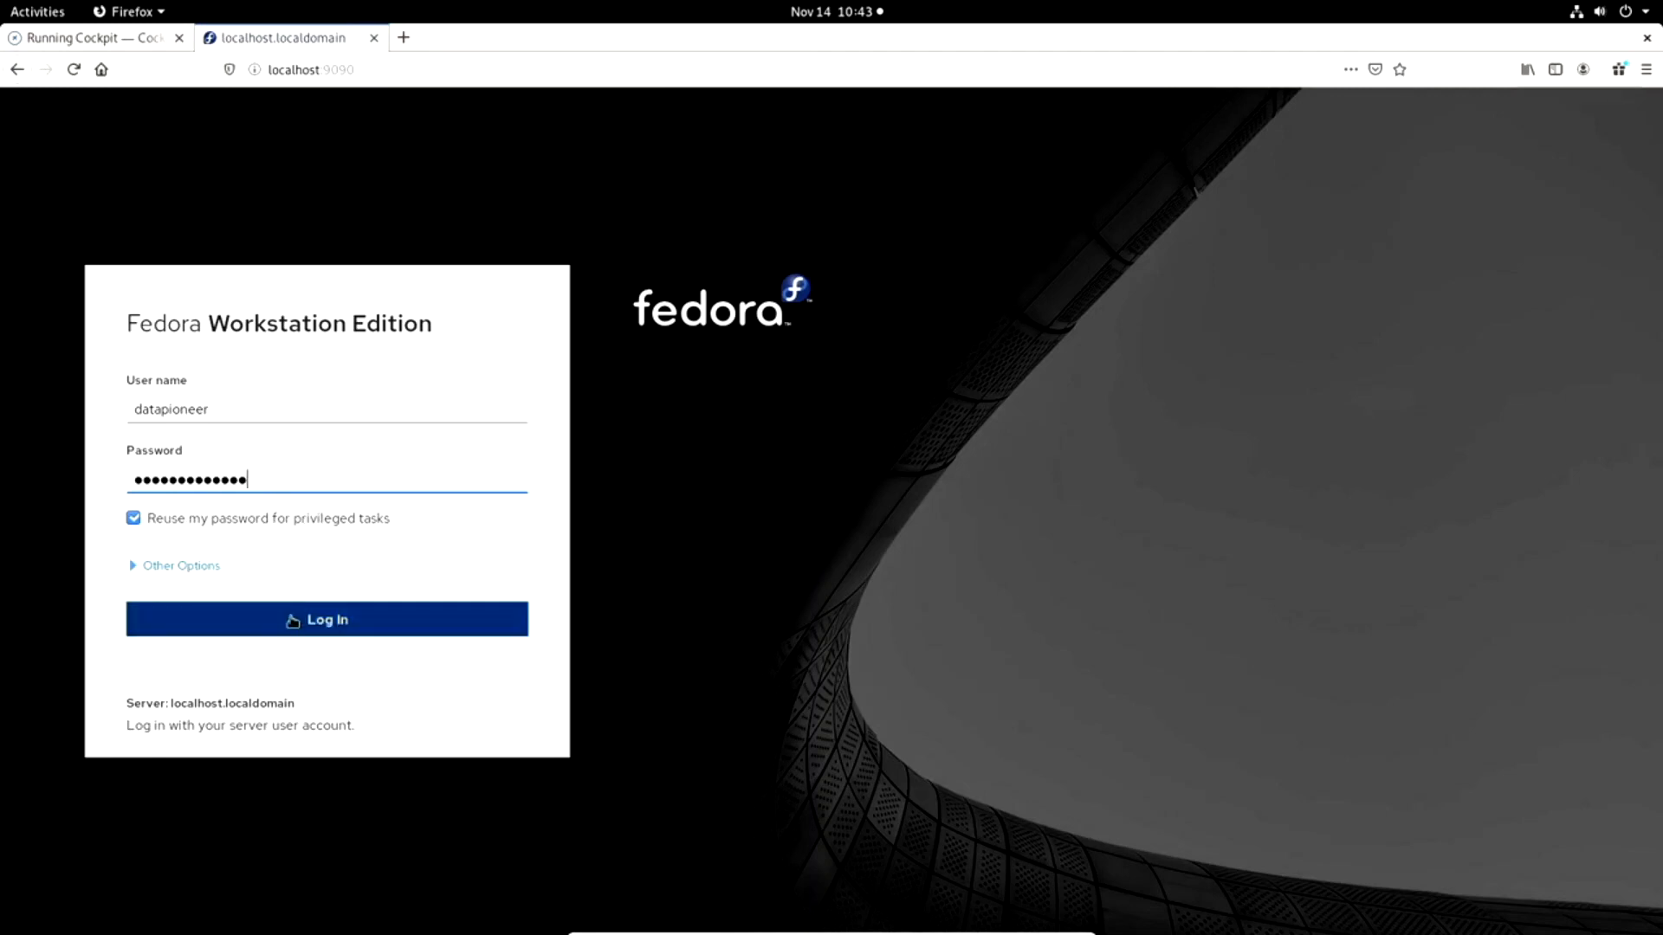
left_click(379, 629)
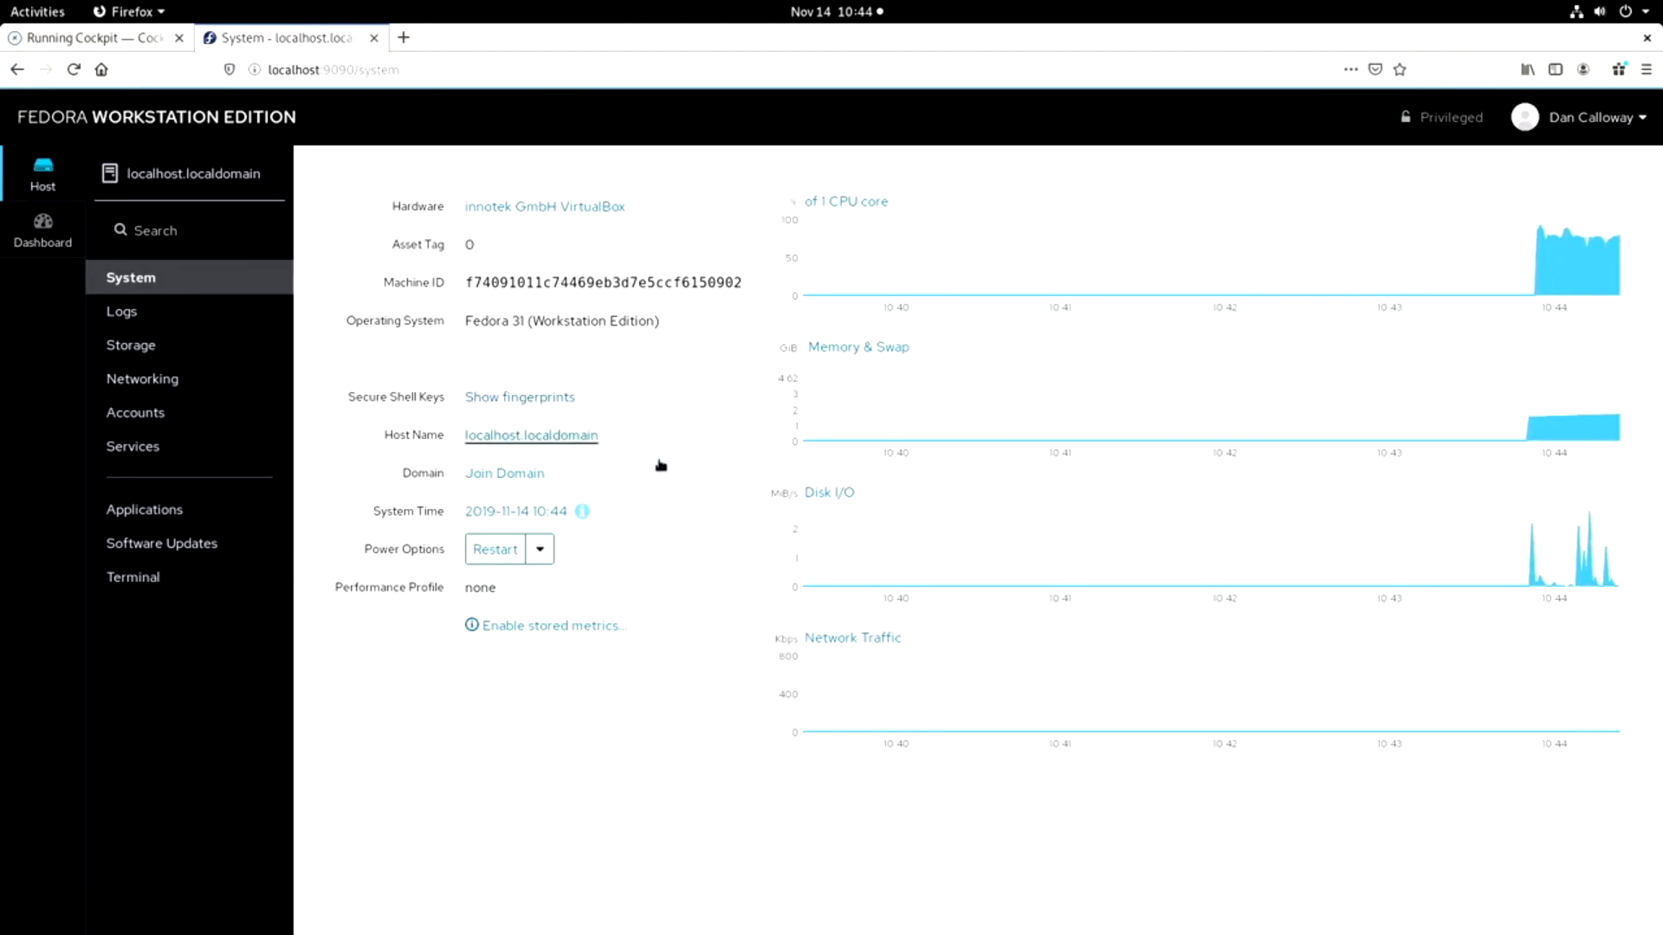
Change the system's real host name to "fedora31ws.lanlocal.com" and apply it.
left_click(512, 439)
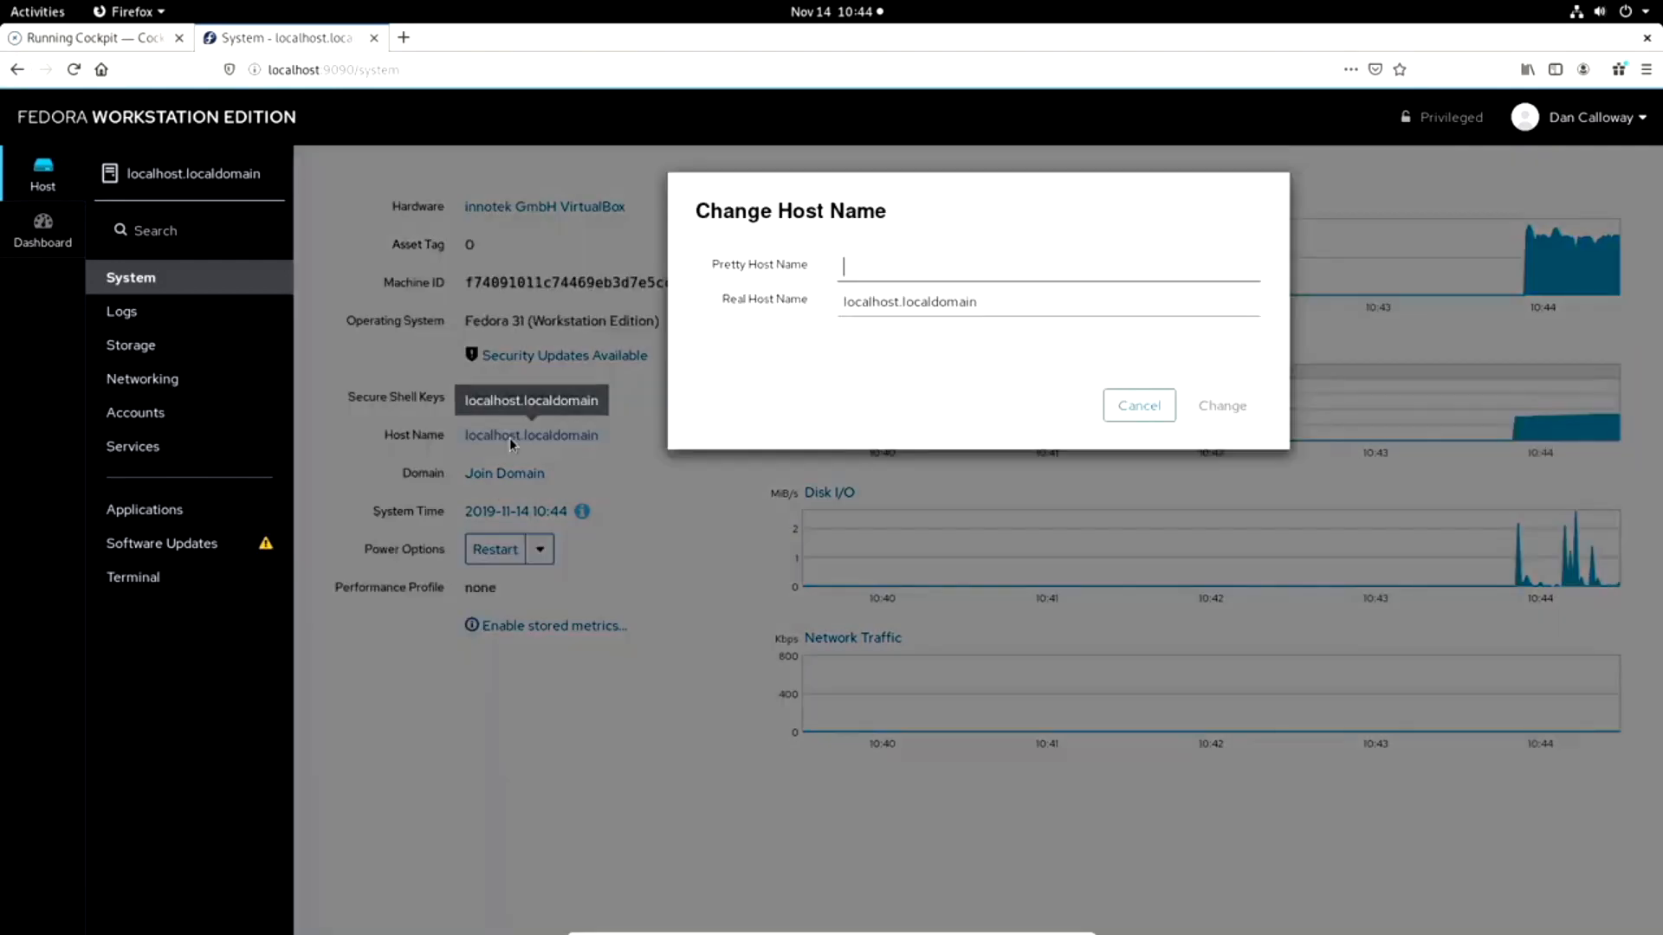
left_click(1027, 307)
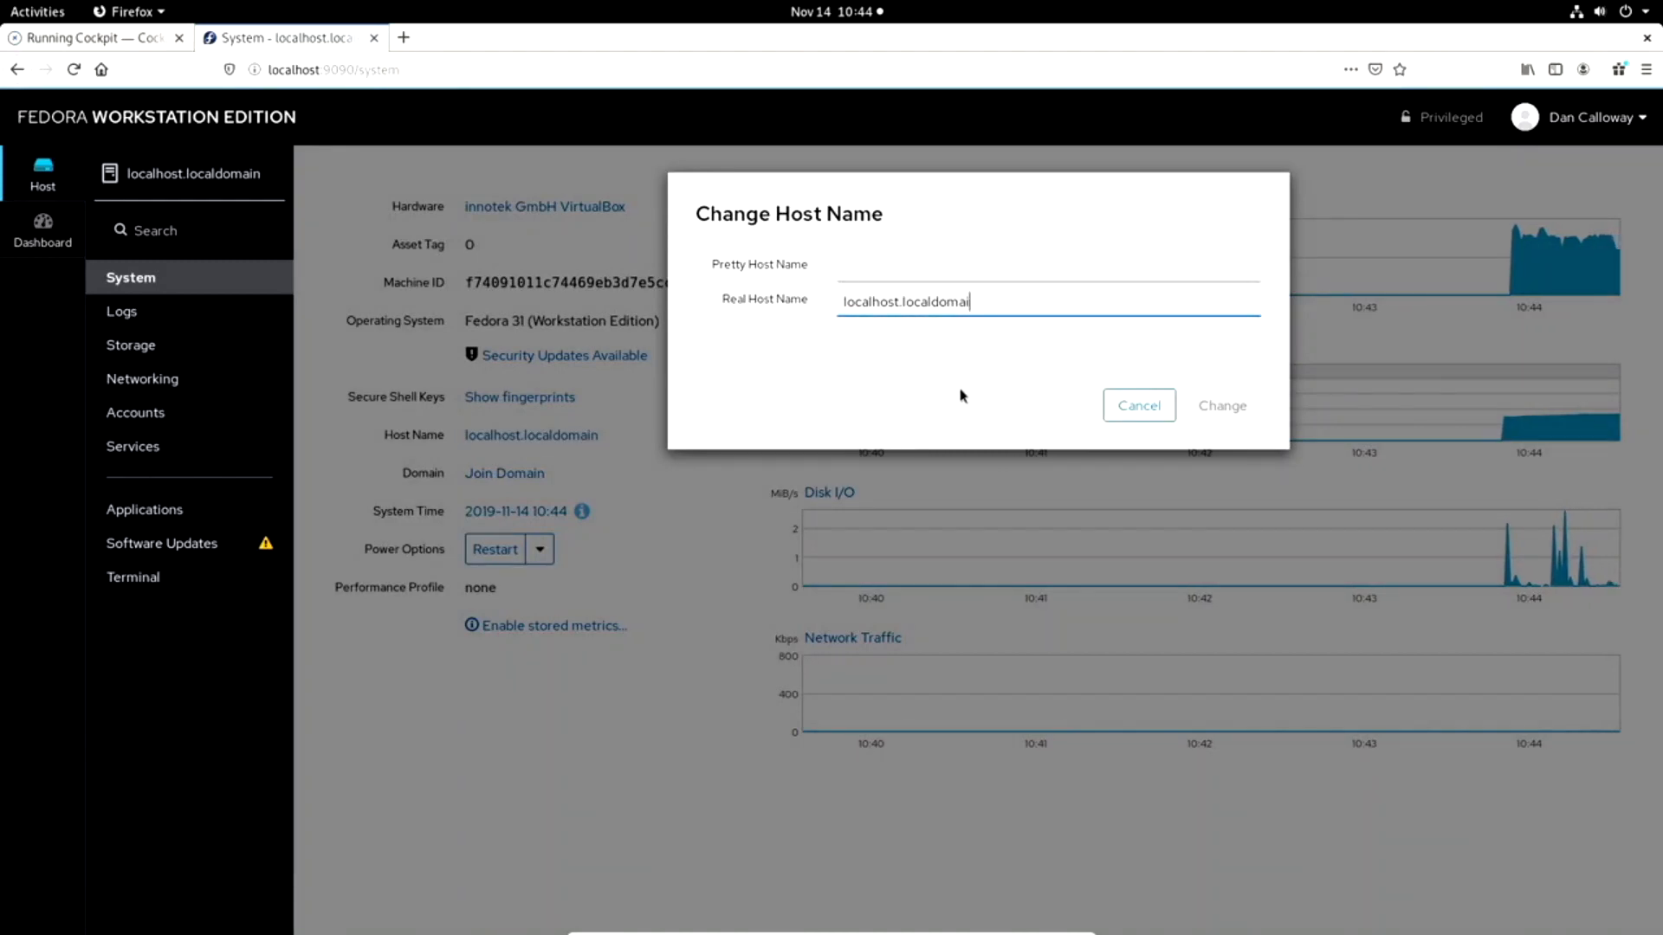
key("BackSpace")
key("BackSpace")
key("BackSpace")
key("BackSpace")
key("BackSpace")
key("BackSpace")
key("BackSpace")
key("BackSpace")
key("BackSpace")
key("BackSpace")
key("BackSpace")
key("BackSpace")
key("BackSpace")
key("BackSpace")
key("BackSpace")
key("BackSpace")
key("BackSpace")
key("BackSpace")
key("BackSpace")
key("BackSpace")
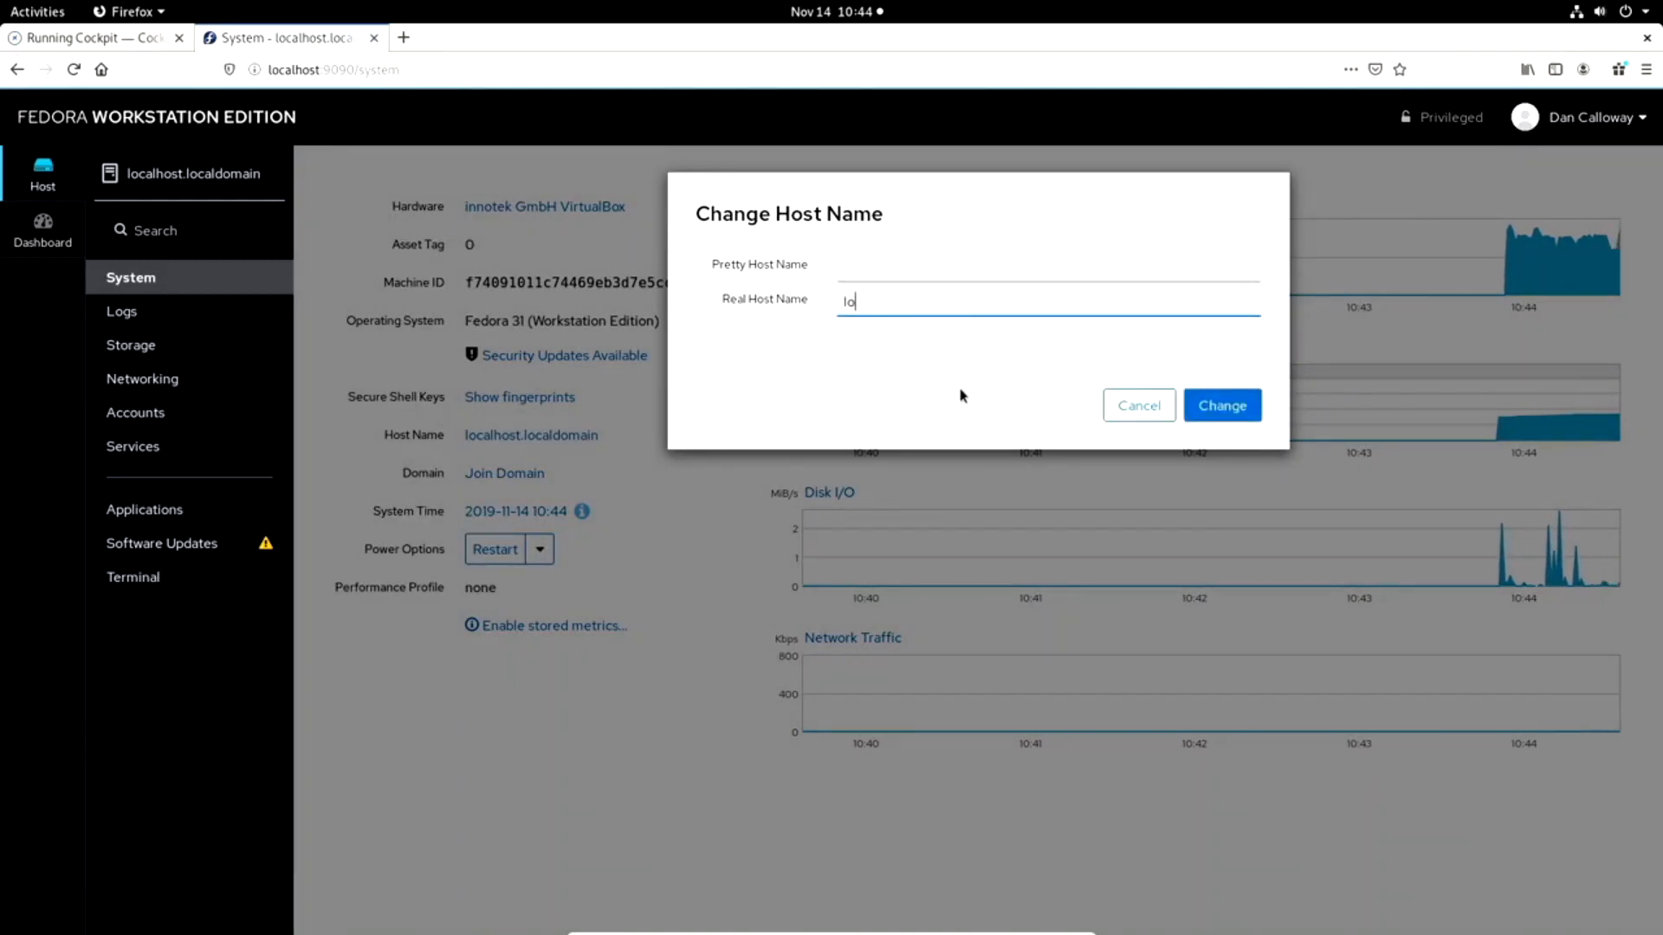
key("BackSpace")
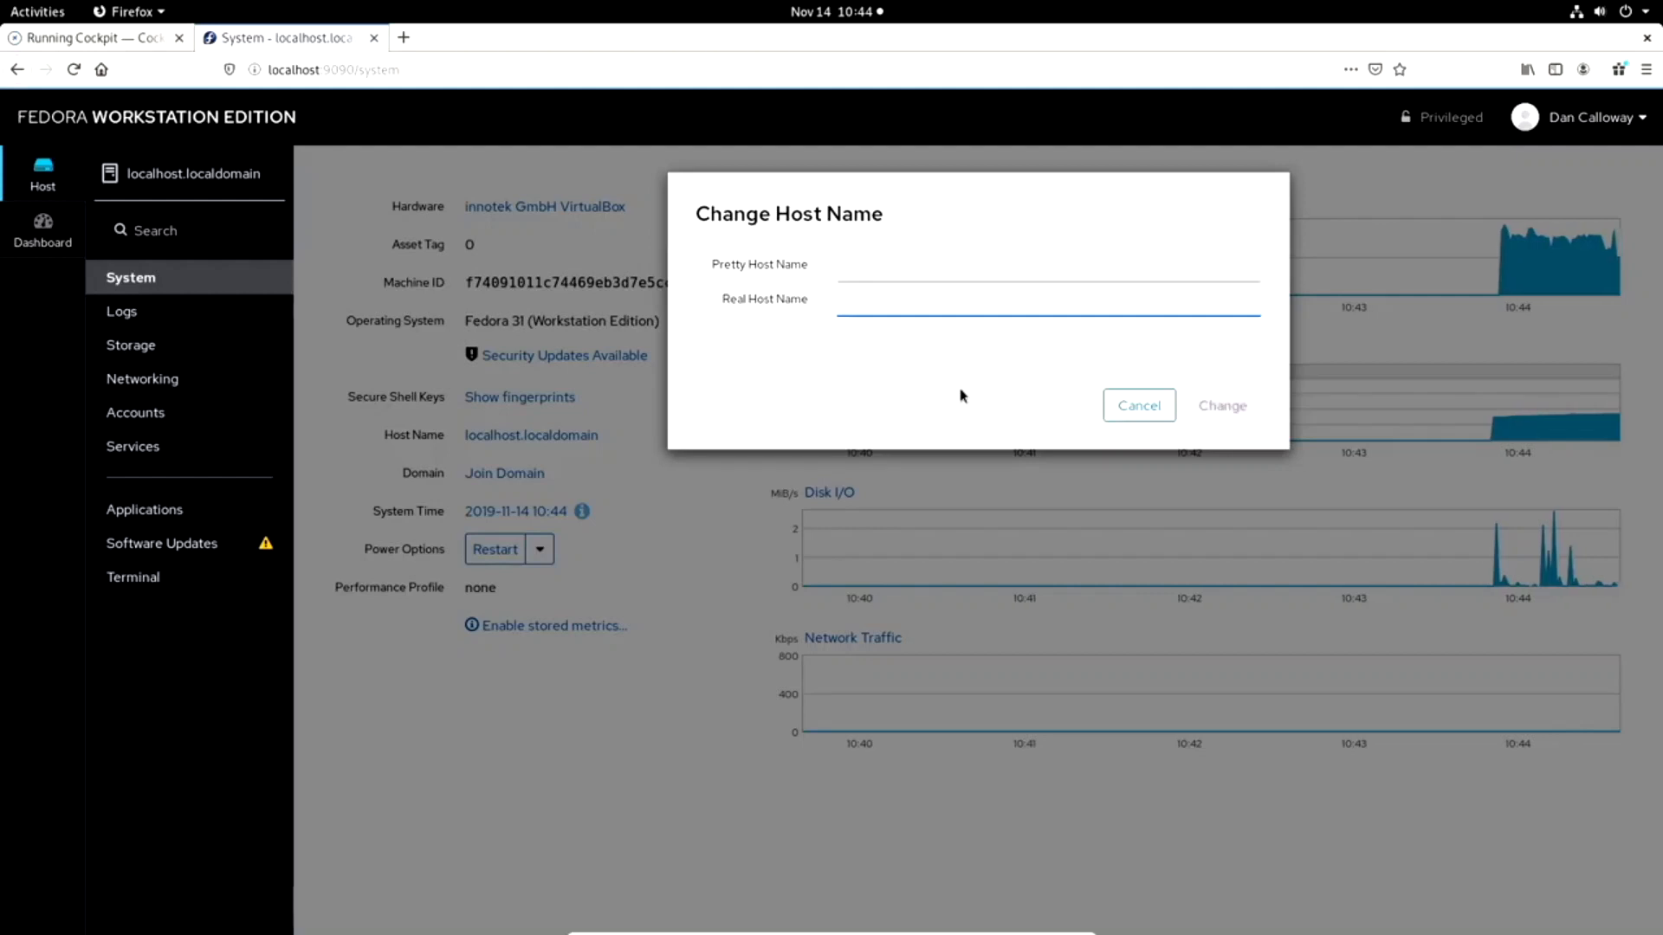
type("fedora31")
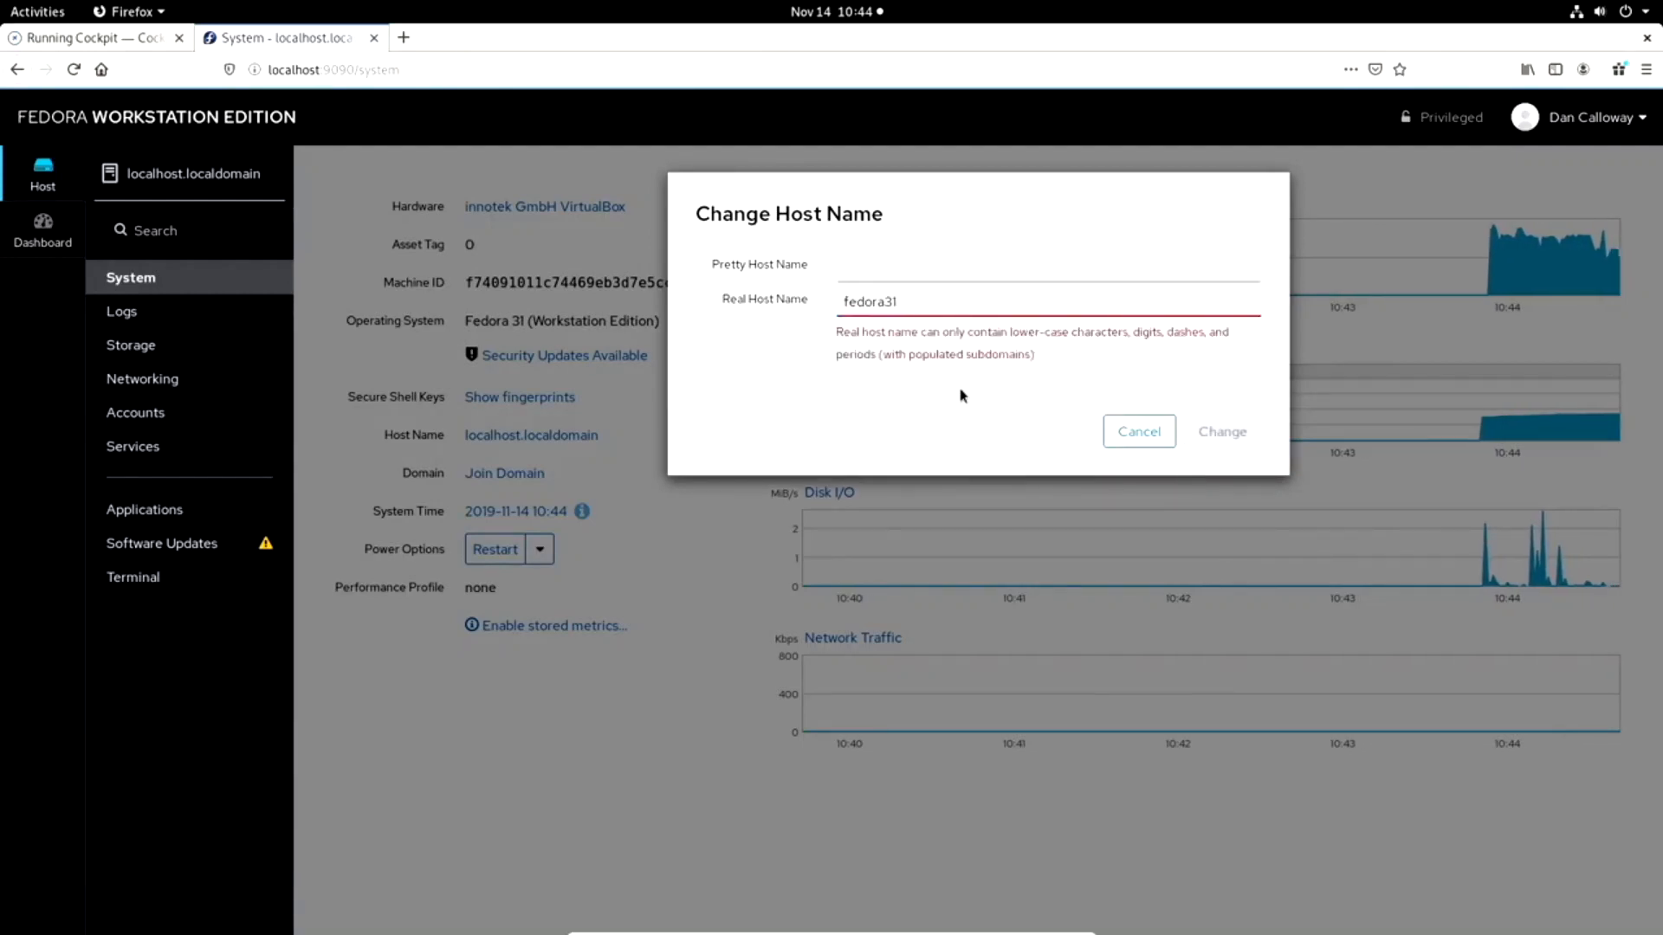
key("BackSpace")
key("BackSpace")
key("BackSpace")
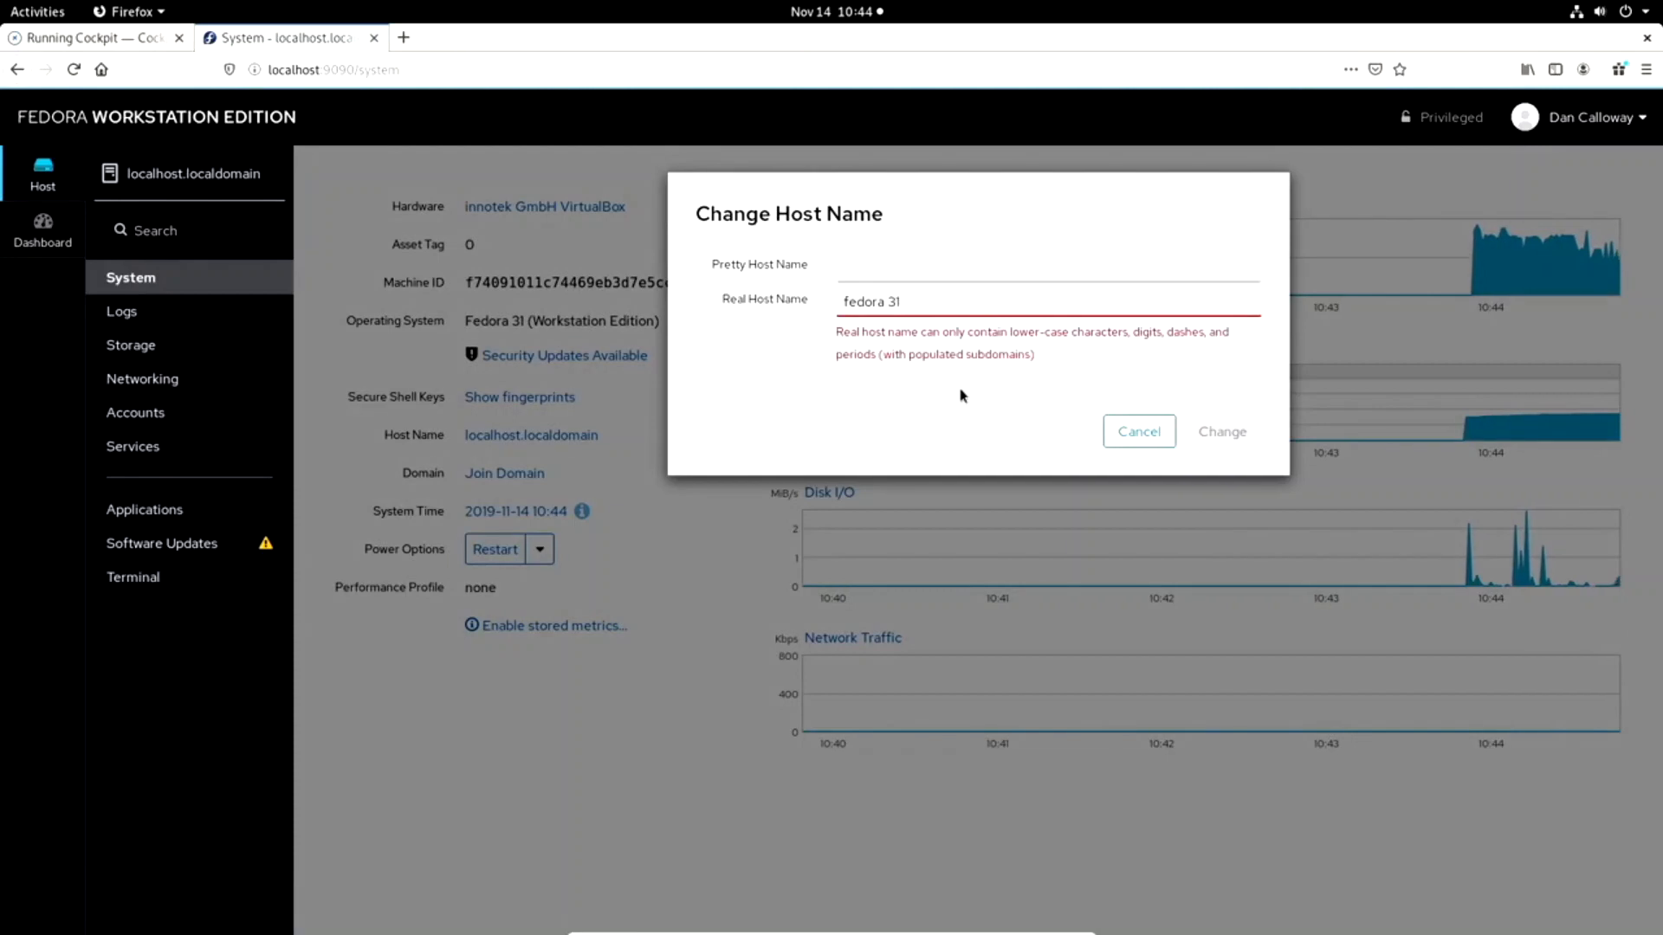
key("BackSpace")
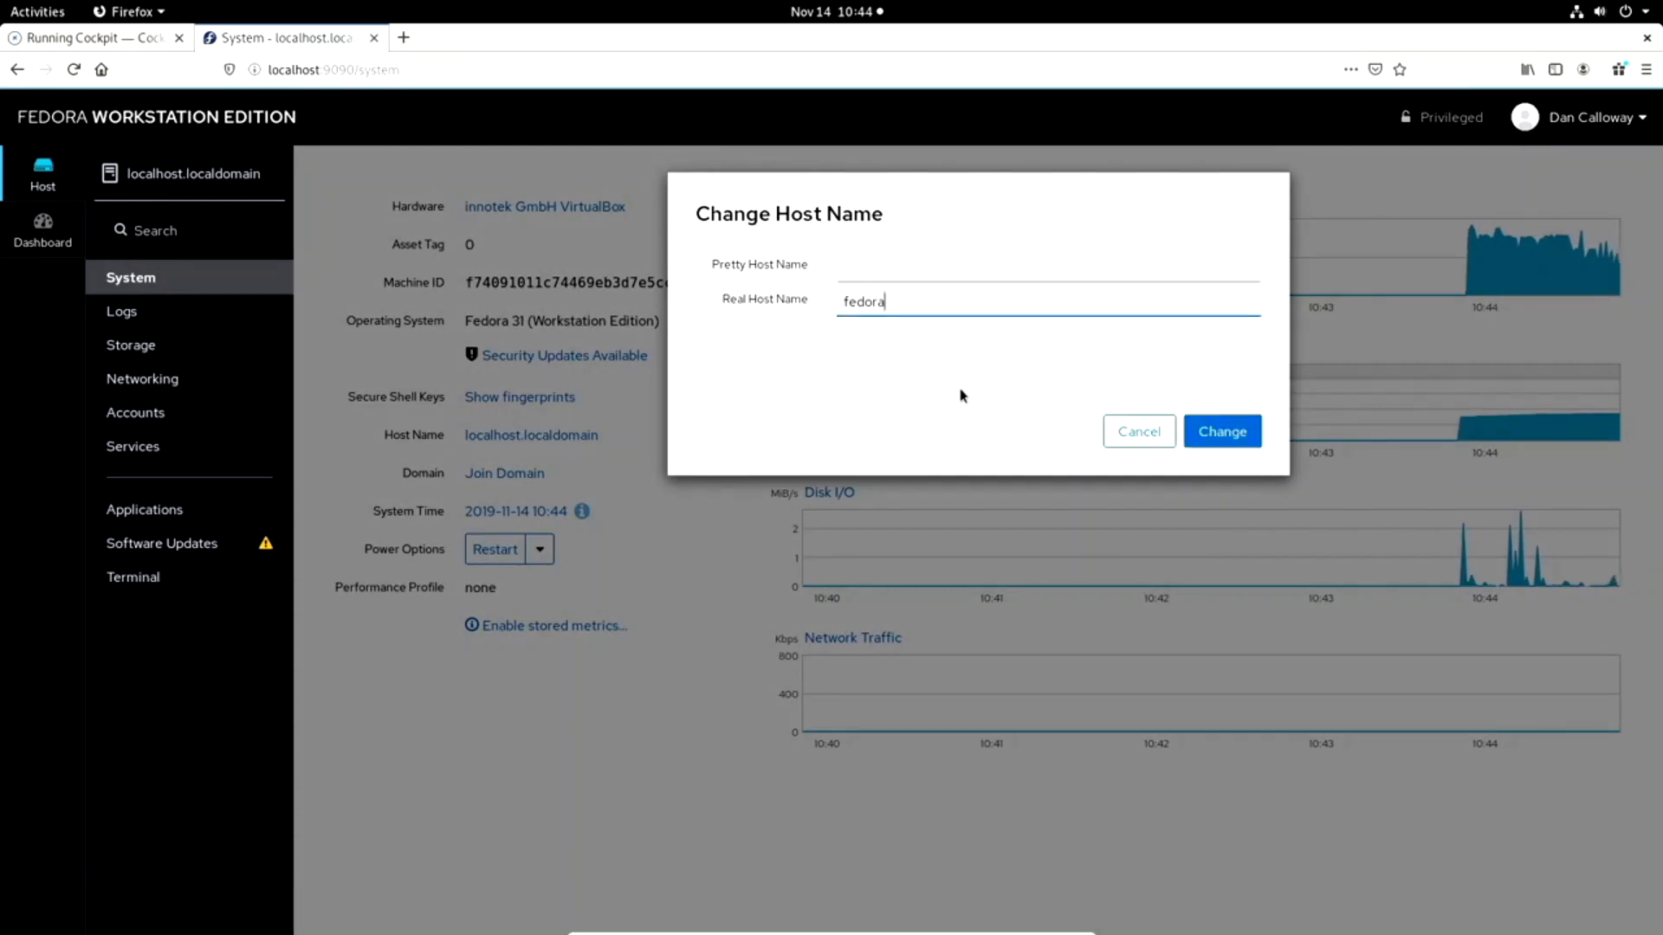
type("31")
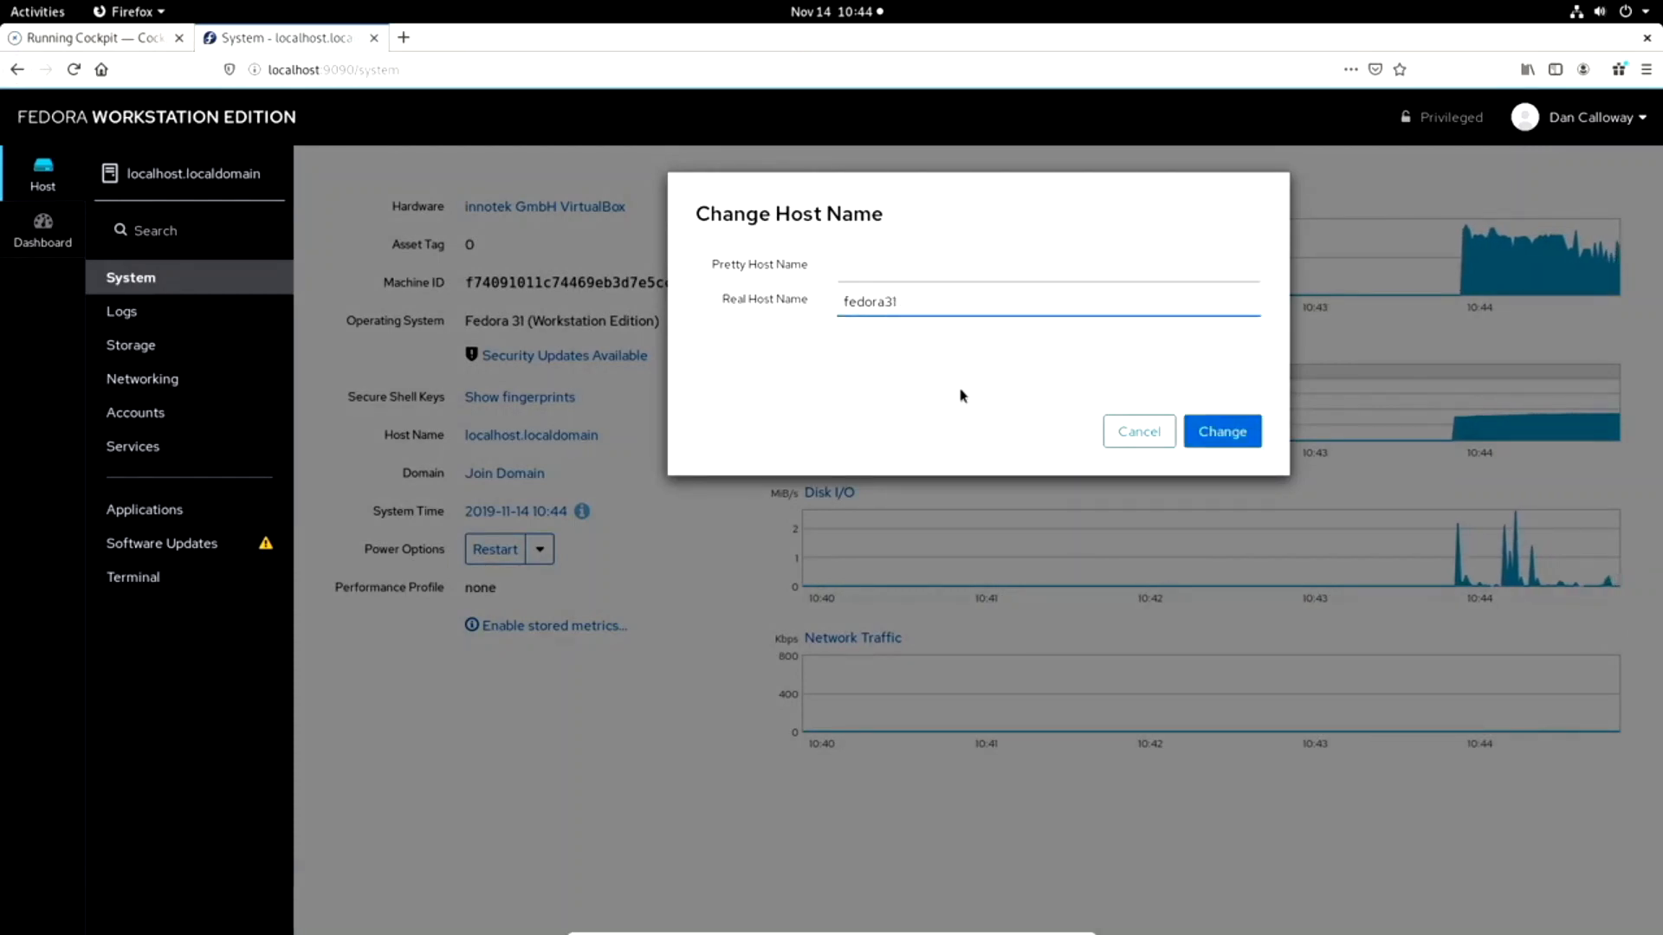
type("ws")
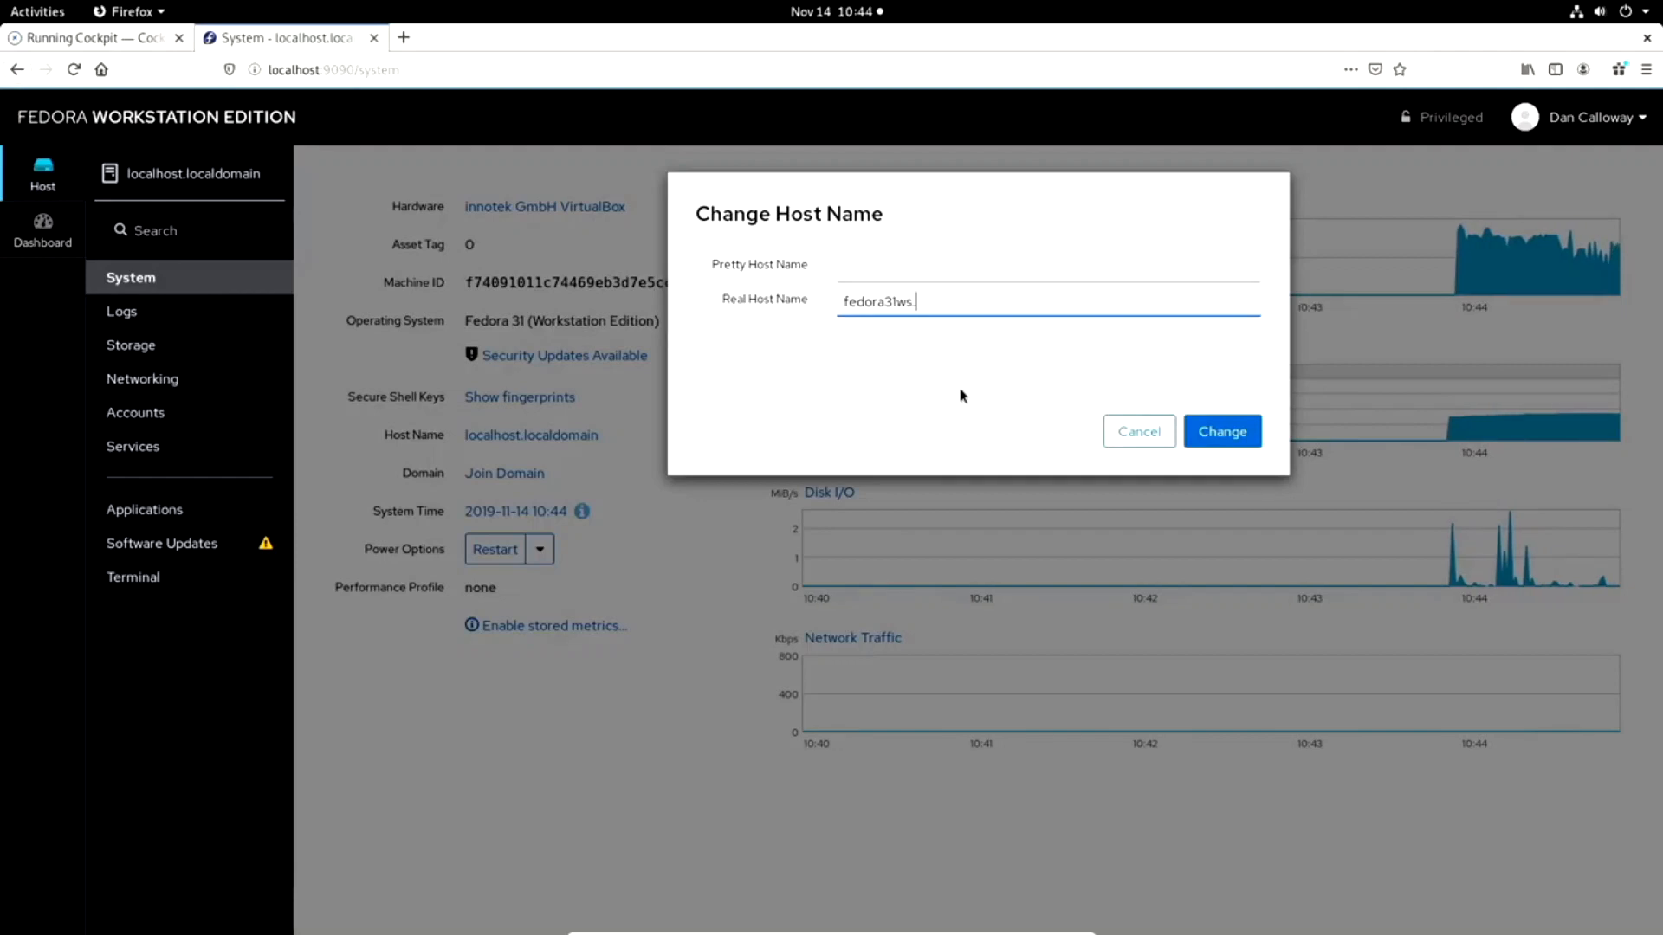
type(".lanloca")
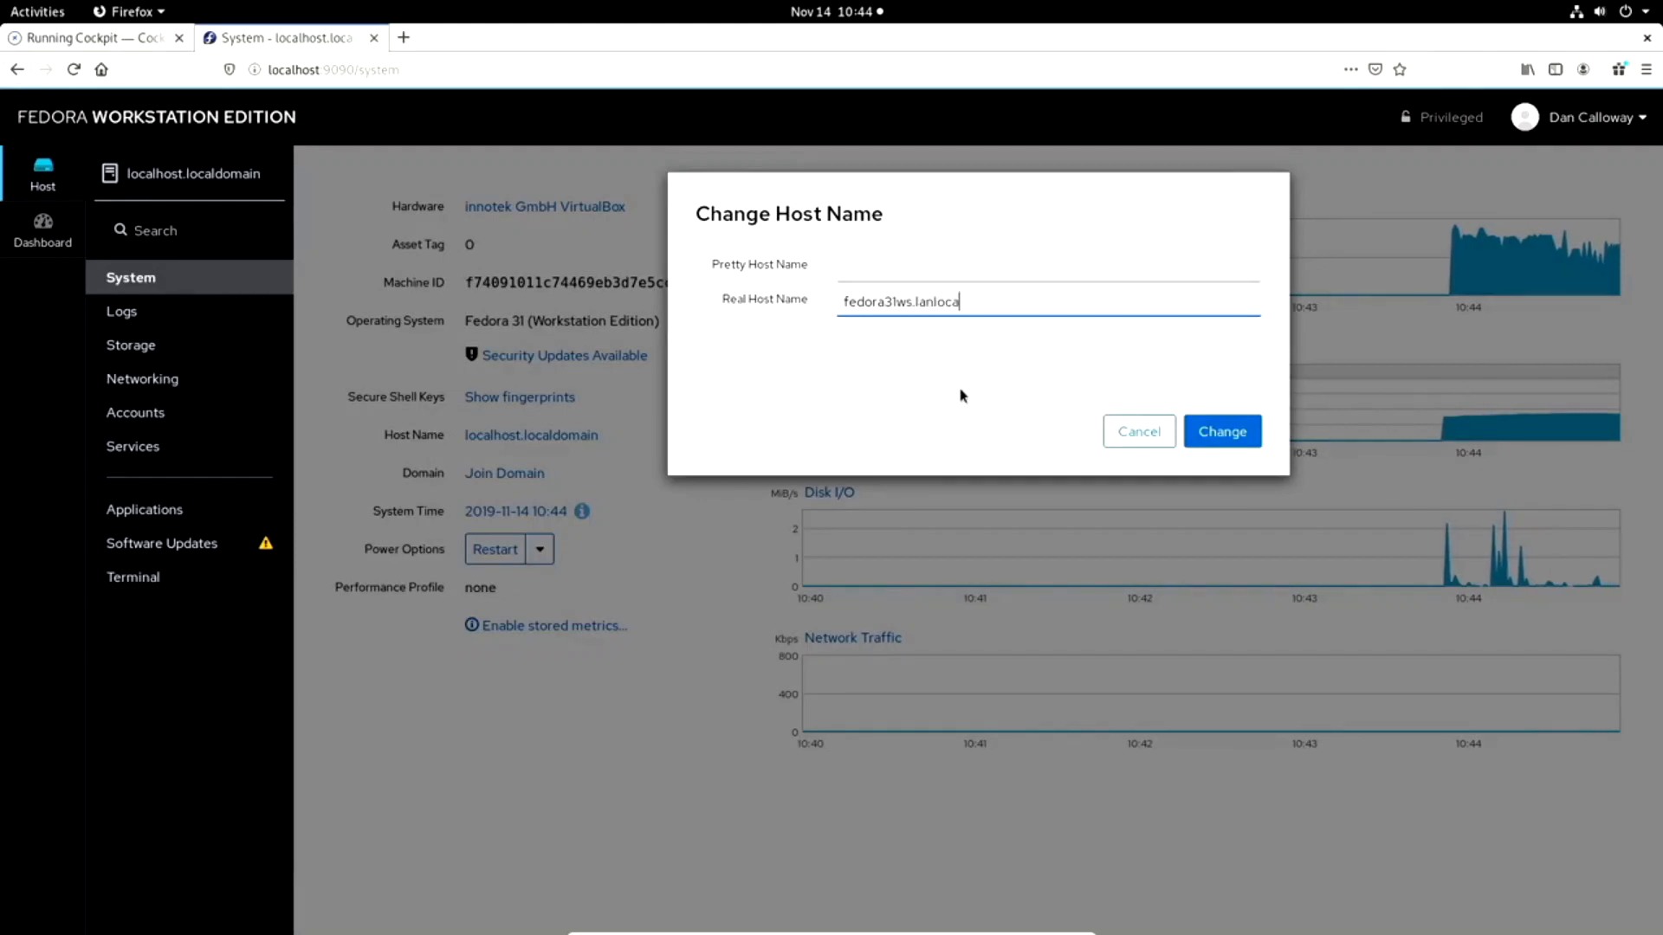
type("l.com")
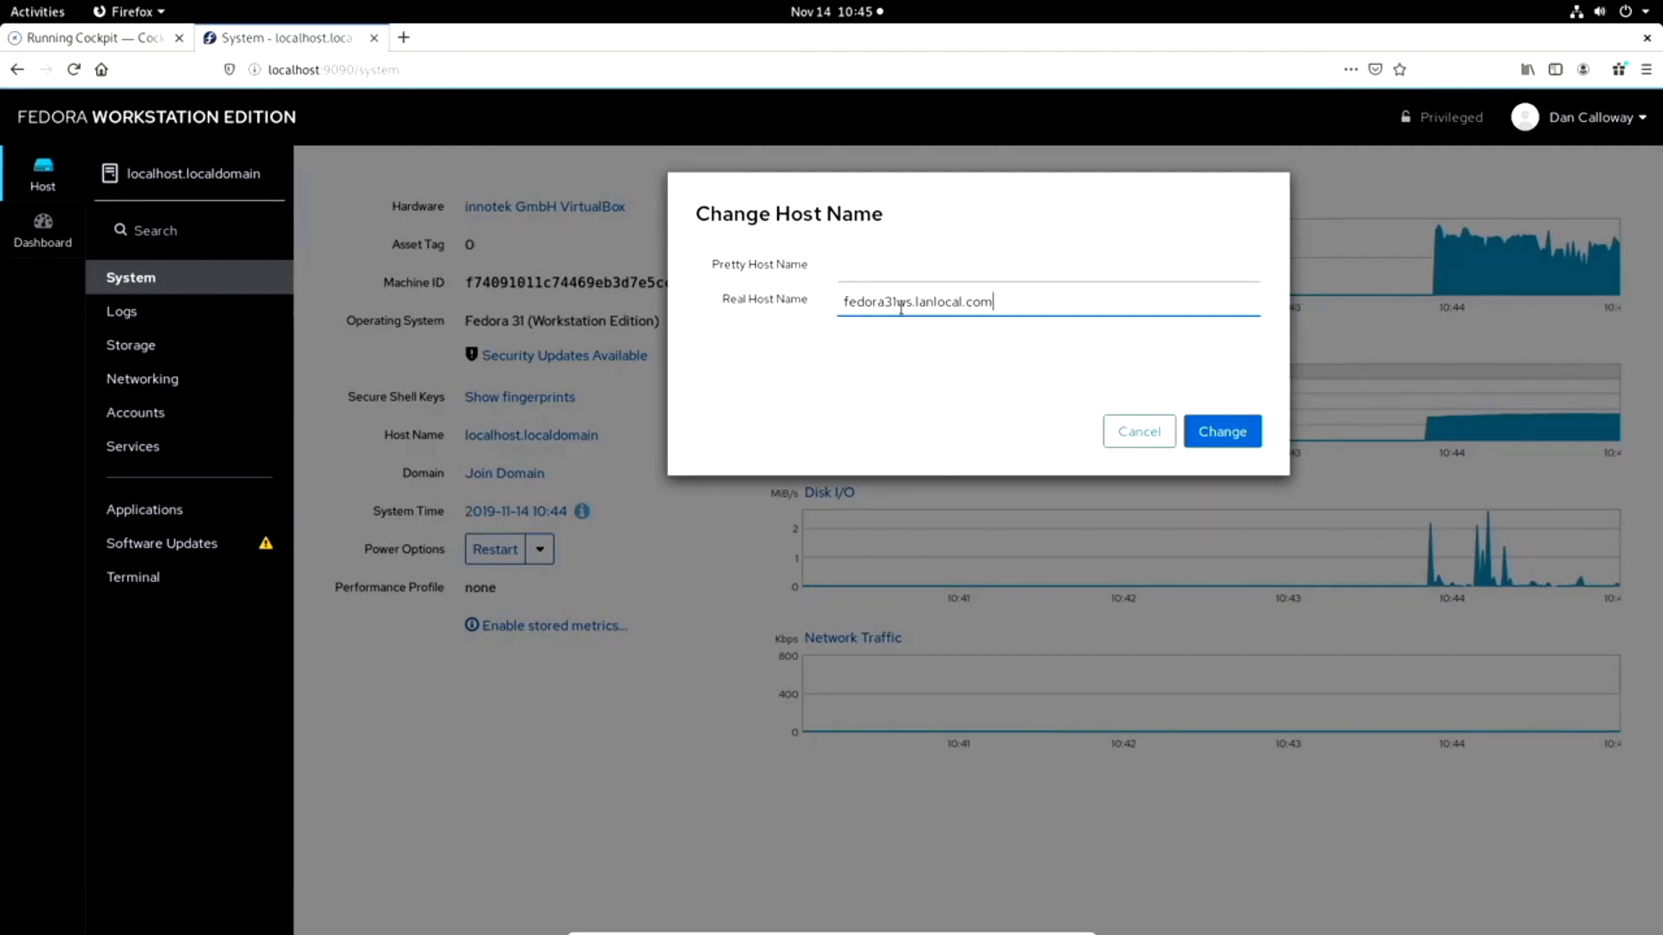
left_click(1213, 431)
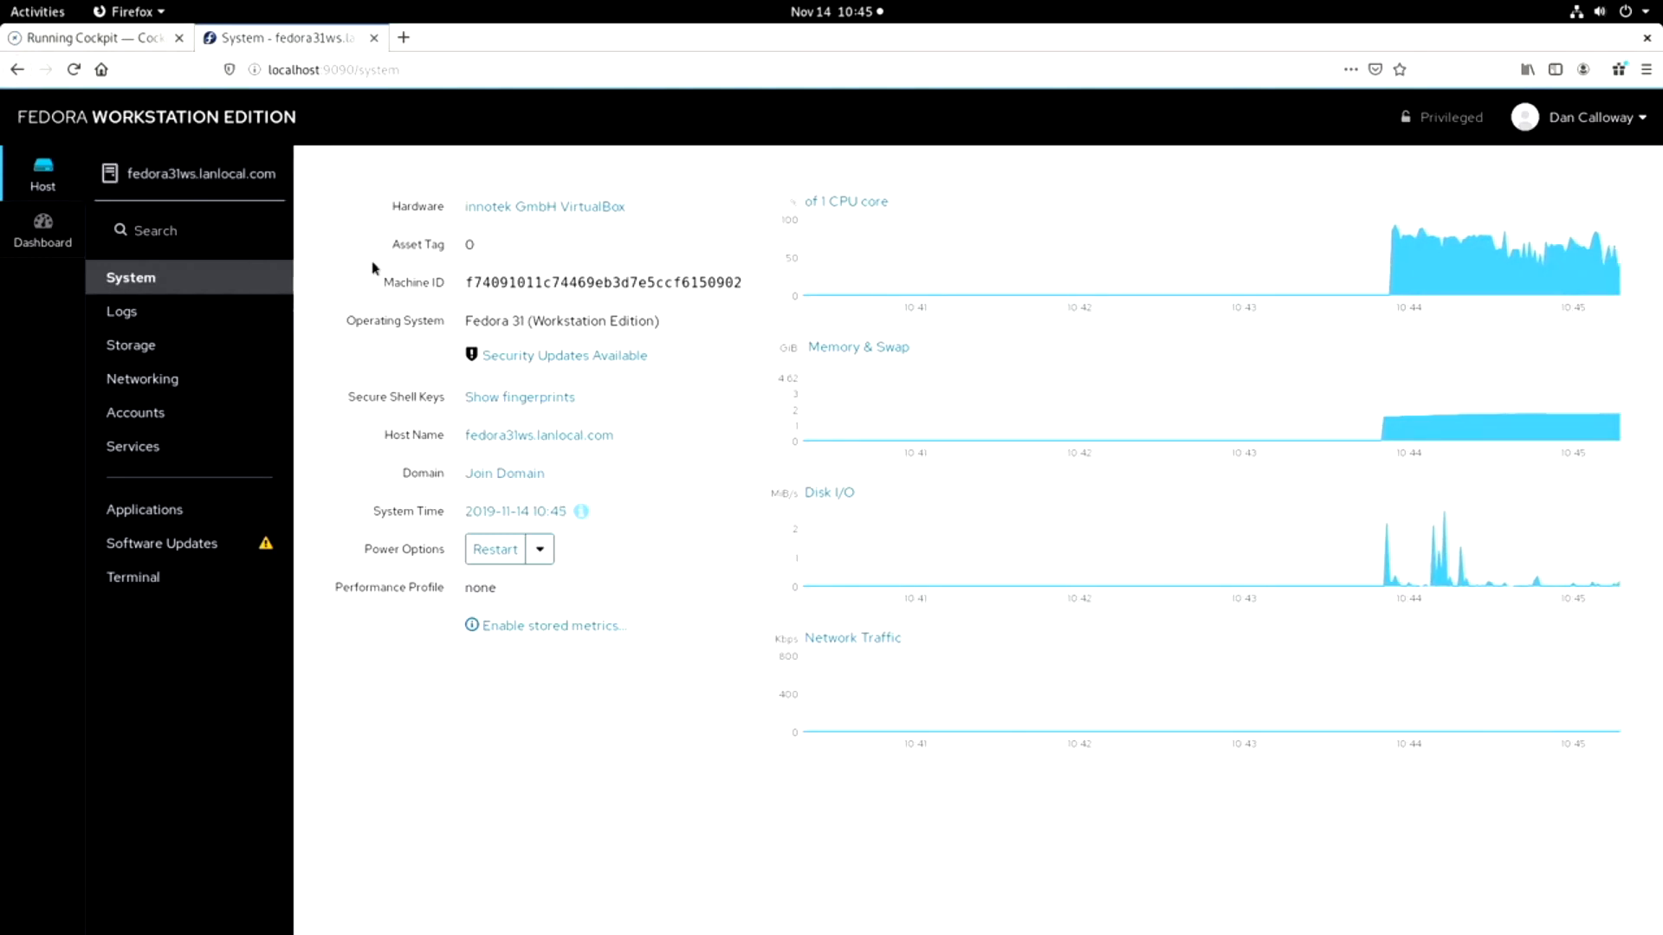
Set the system's pretty host name to "Fedora 31 Workstation" and apply the change.
left_click(507, 436)
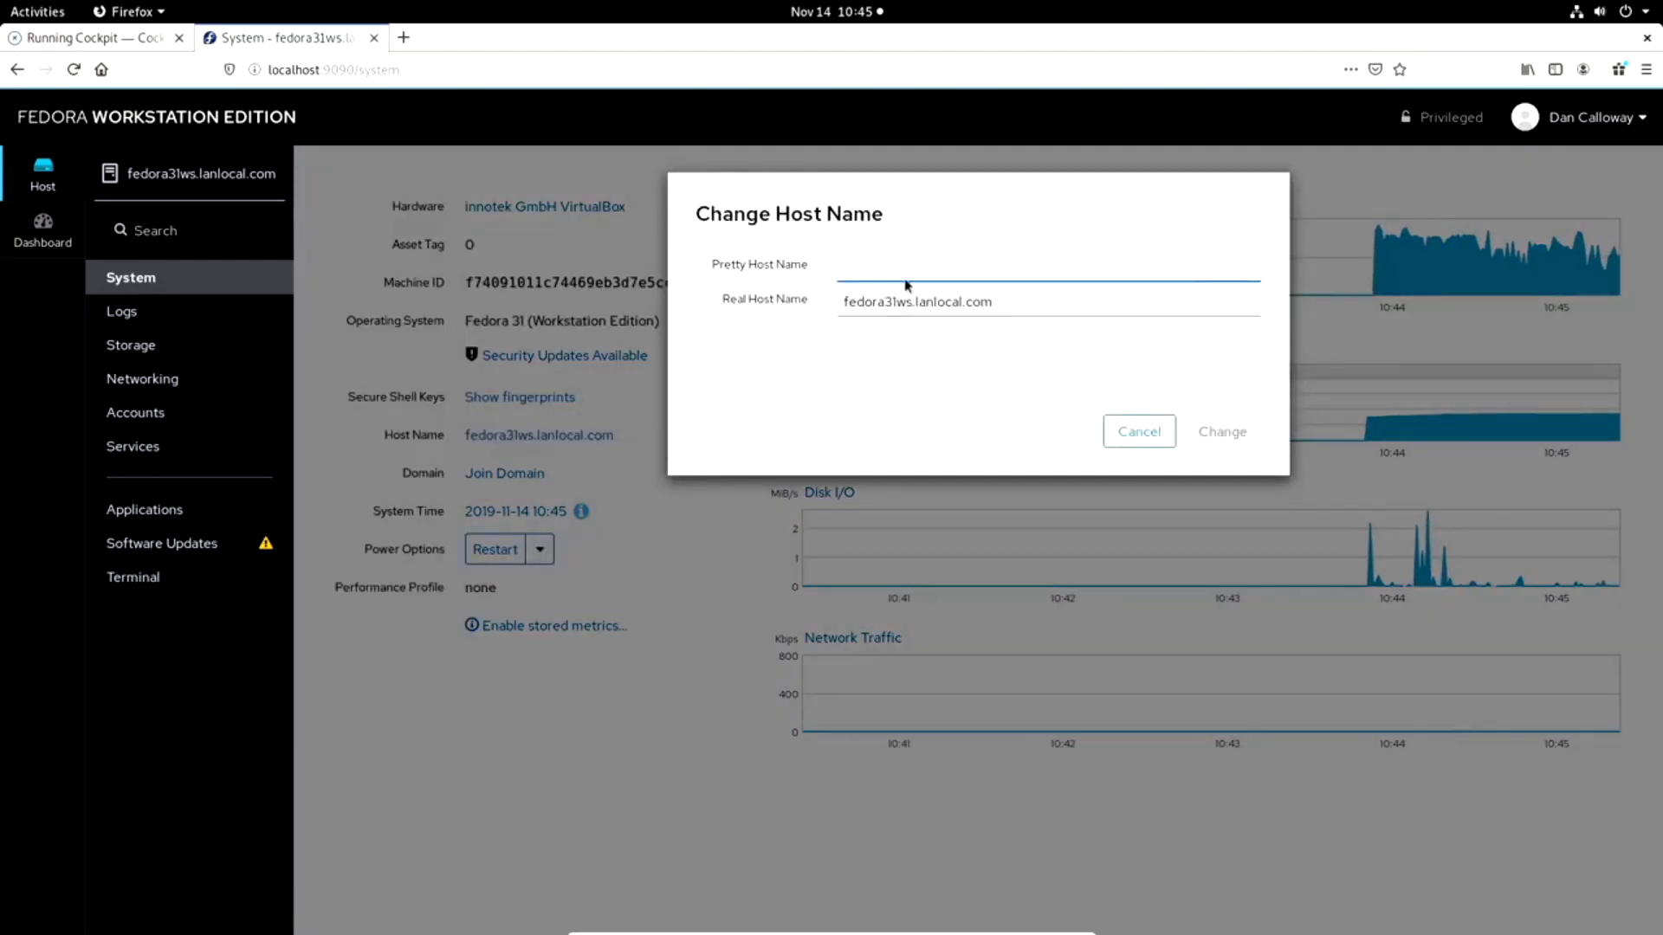
type("F")
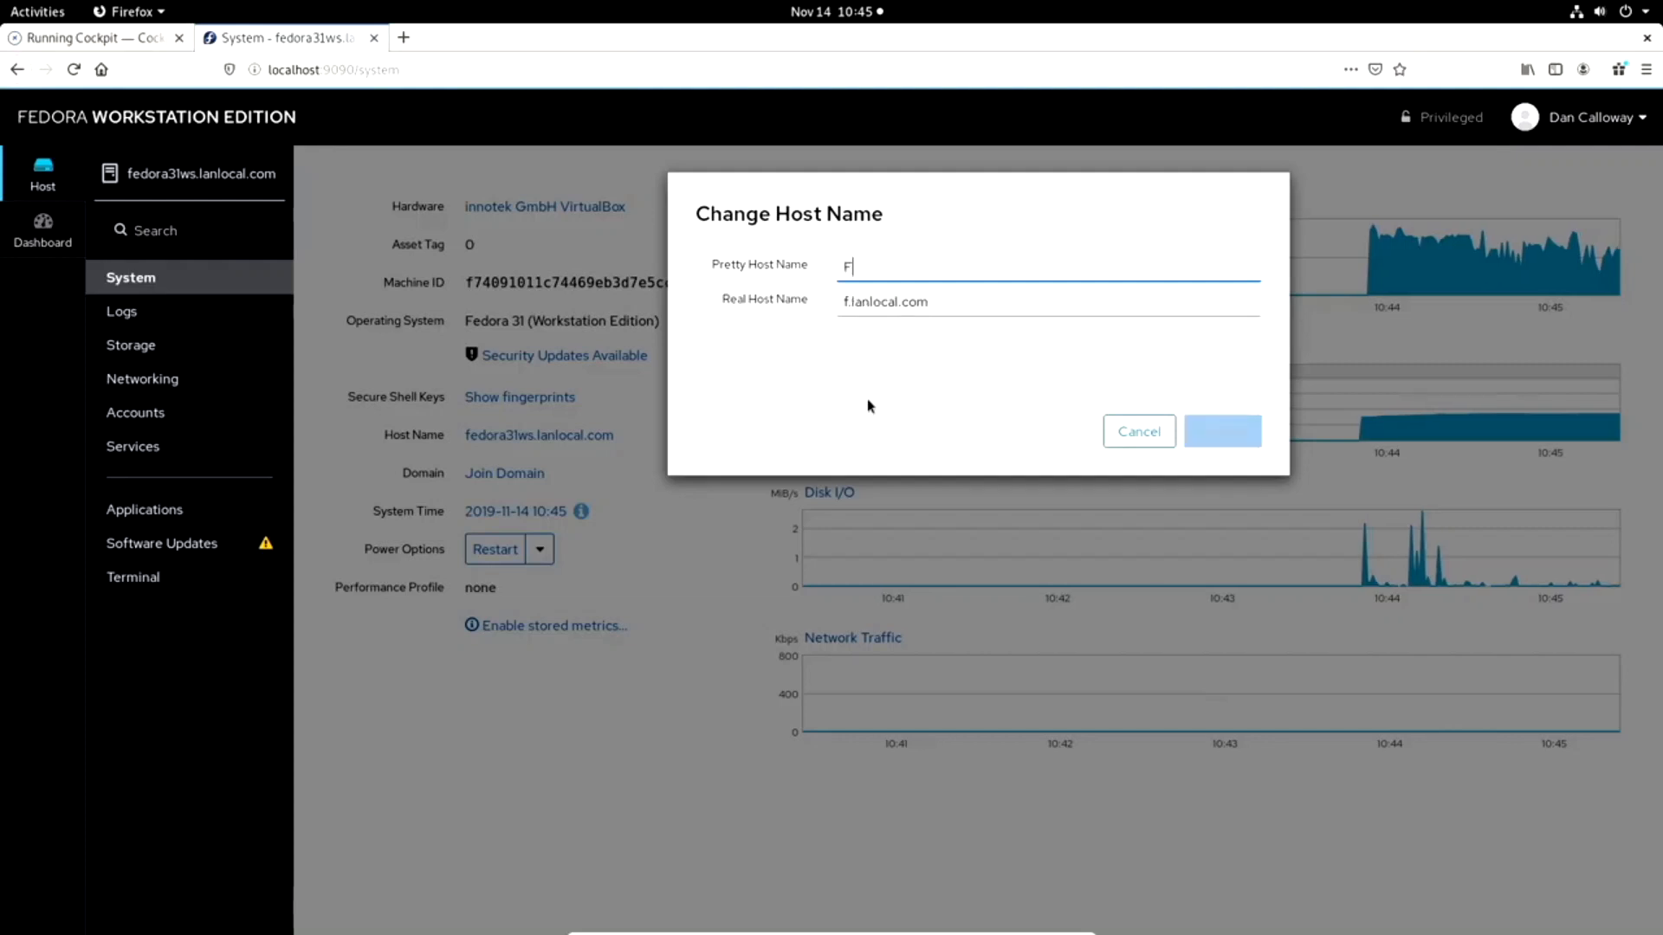
type("edora 31")
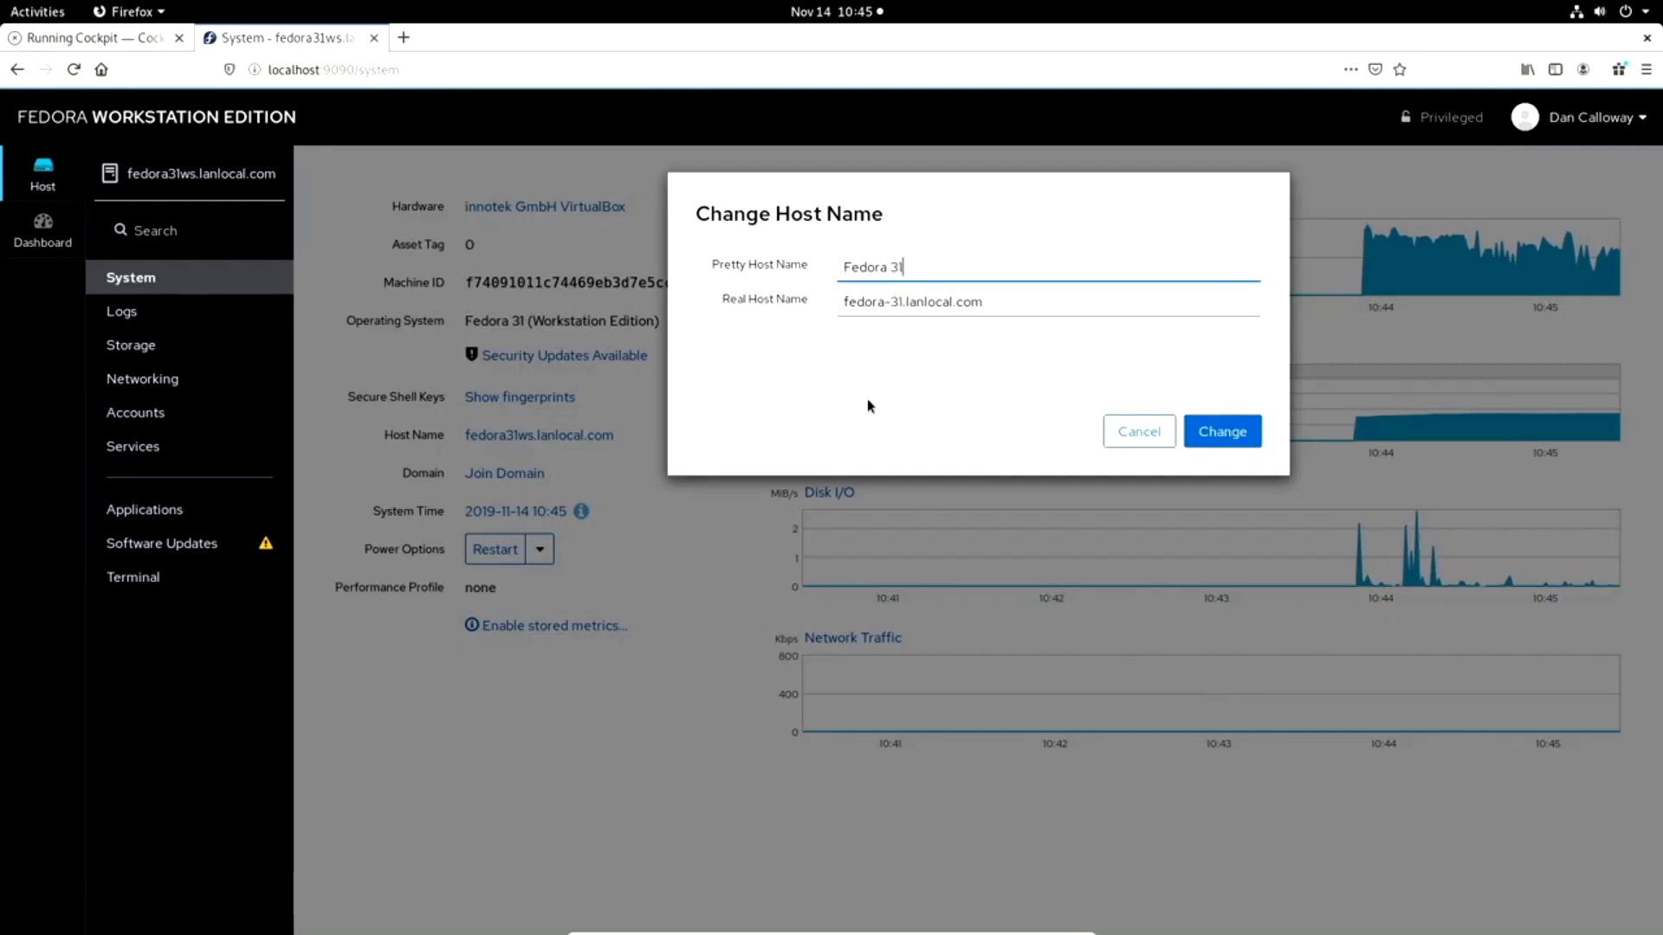
type(" Workstatoin")
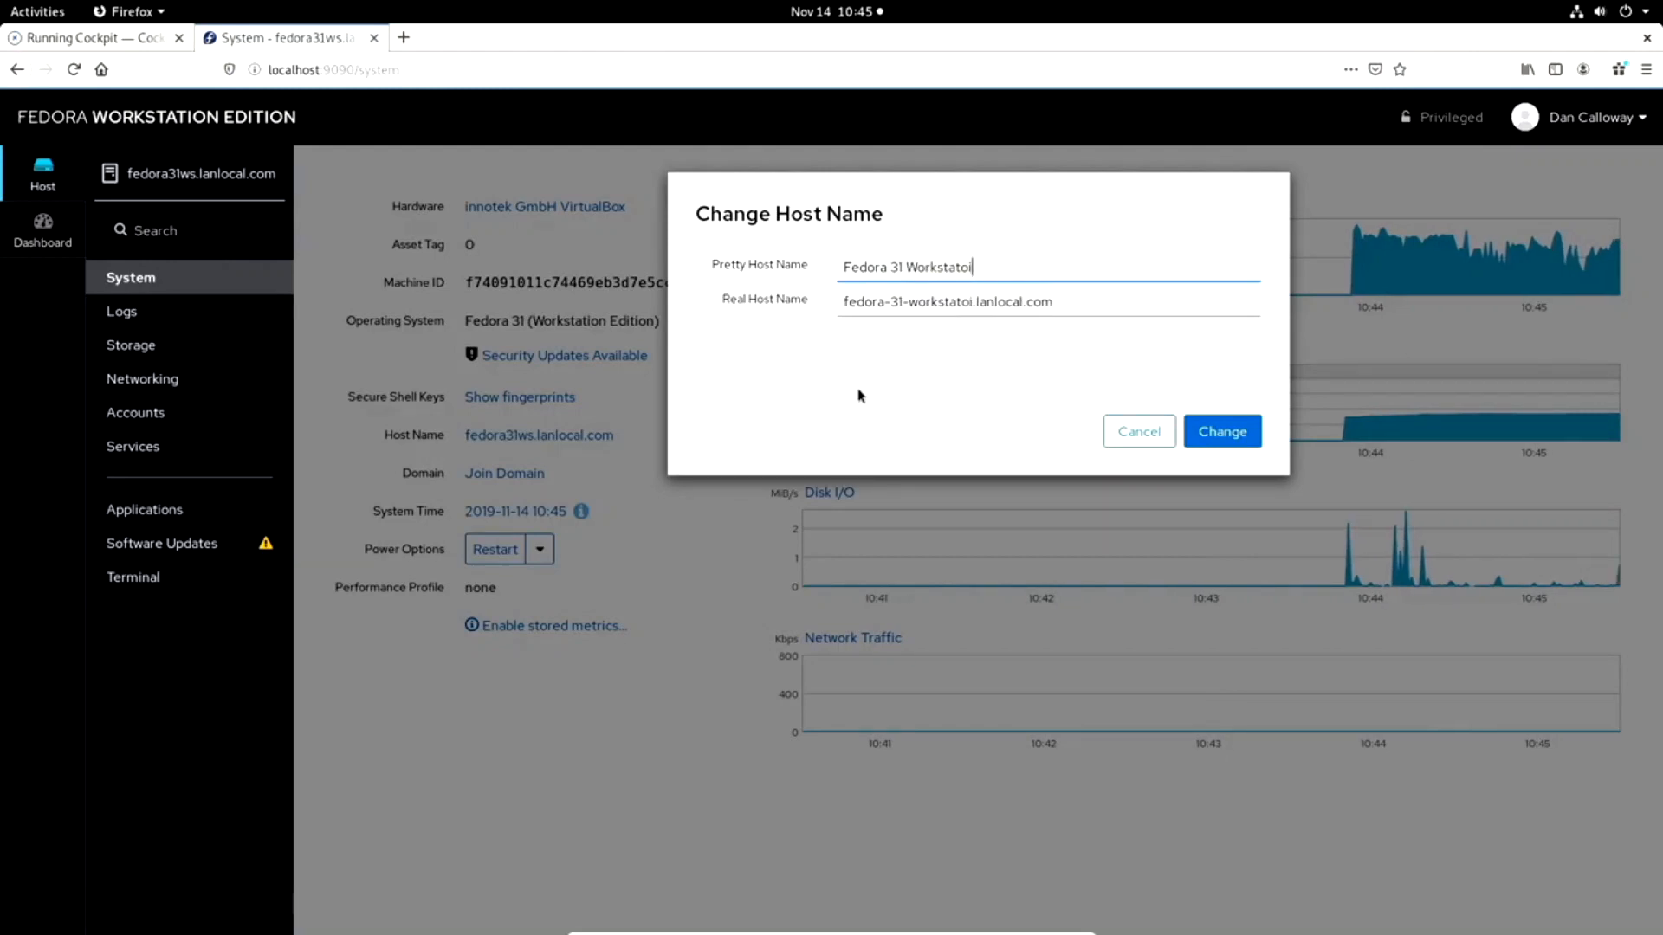
key("BackSpace")
key("BackSpace")
type("on")
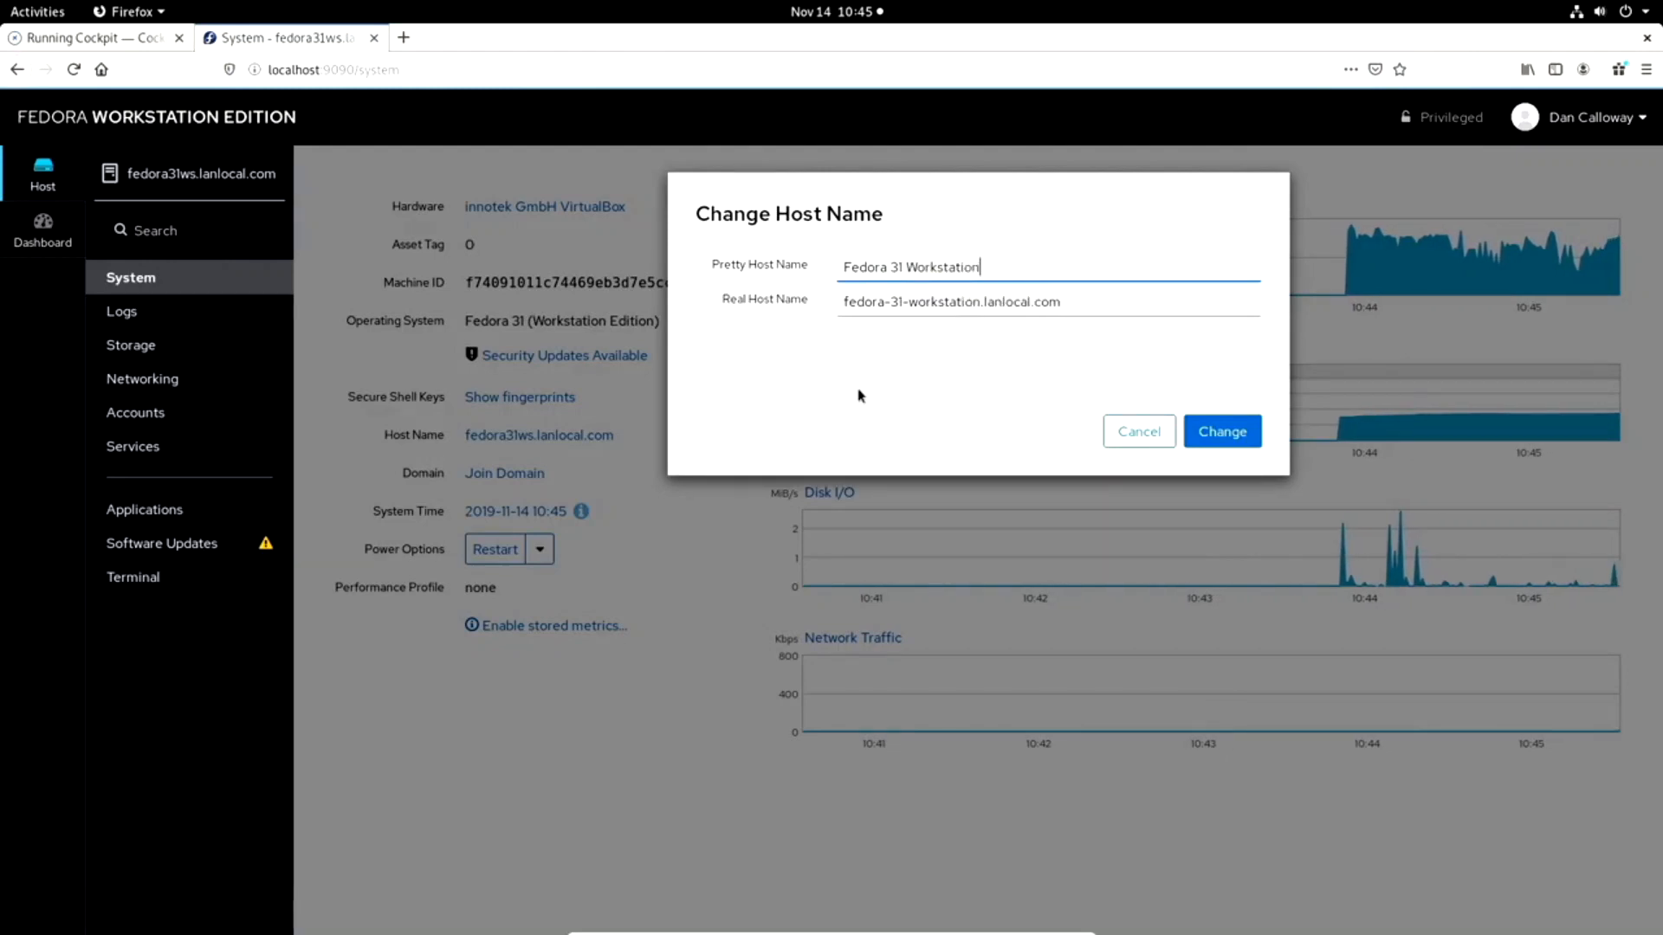
left_click(1226, 441)
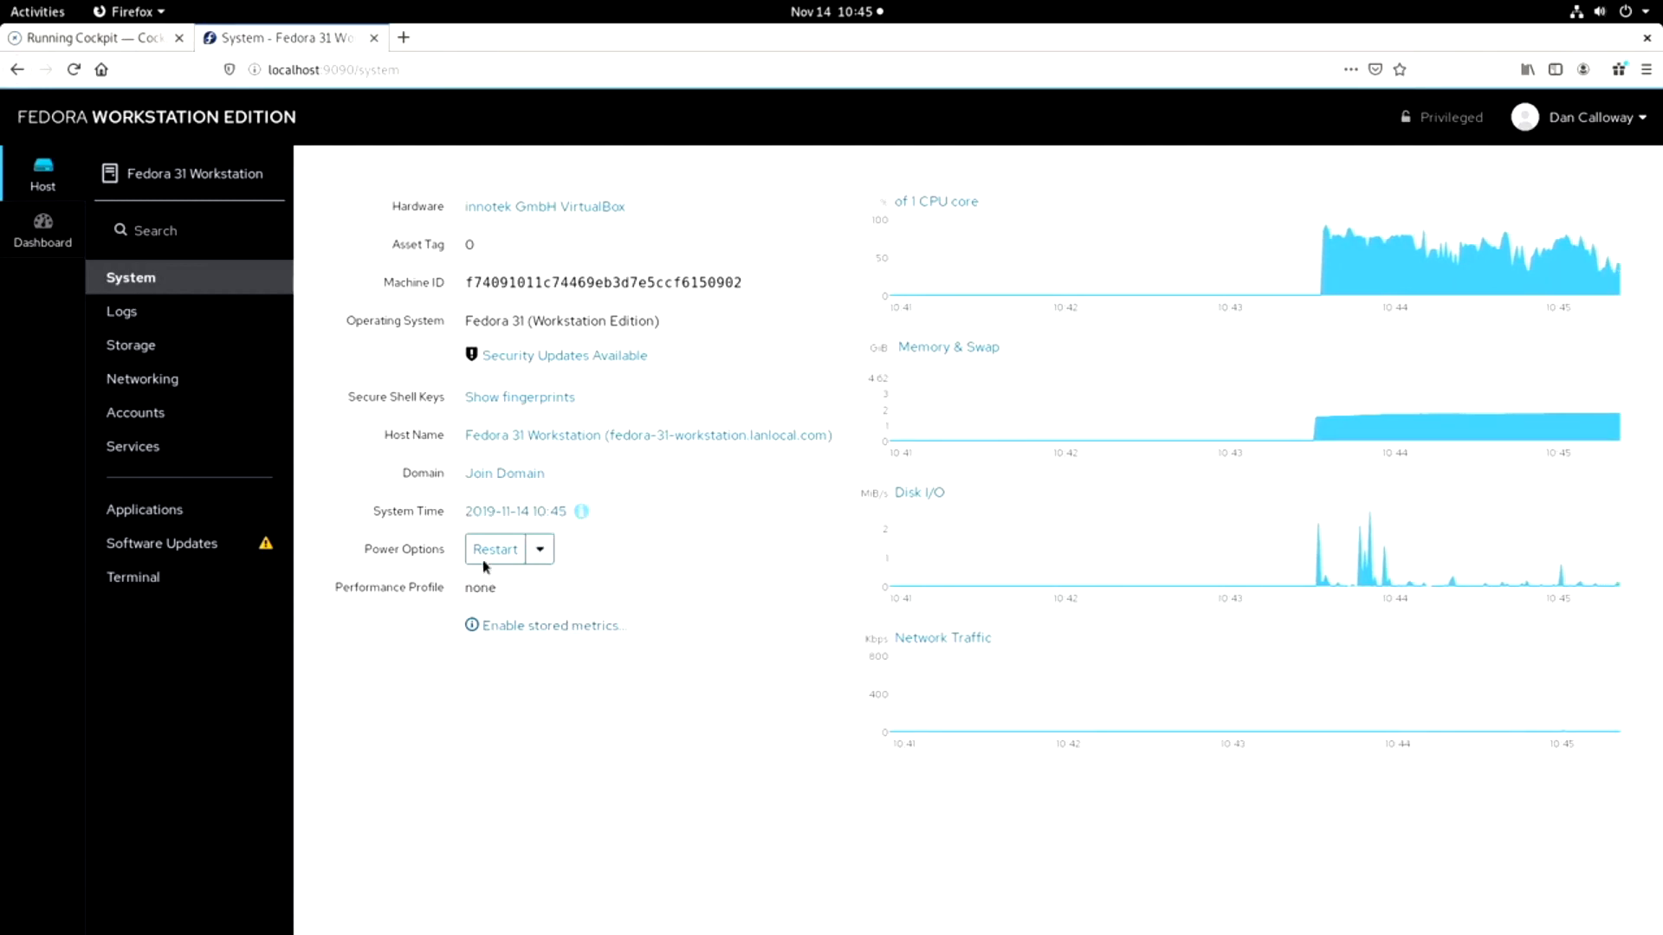
Look at the available power options for the system and dismiss the choices.
left_click(542, 553)
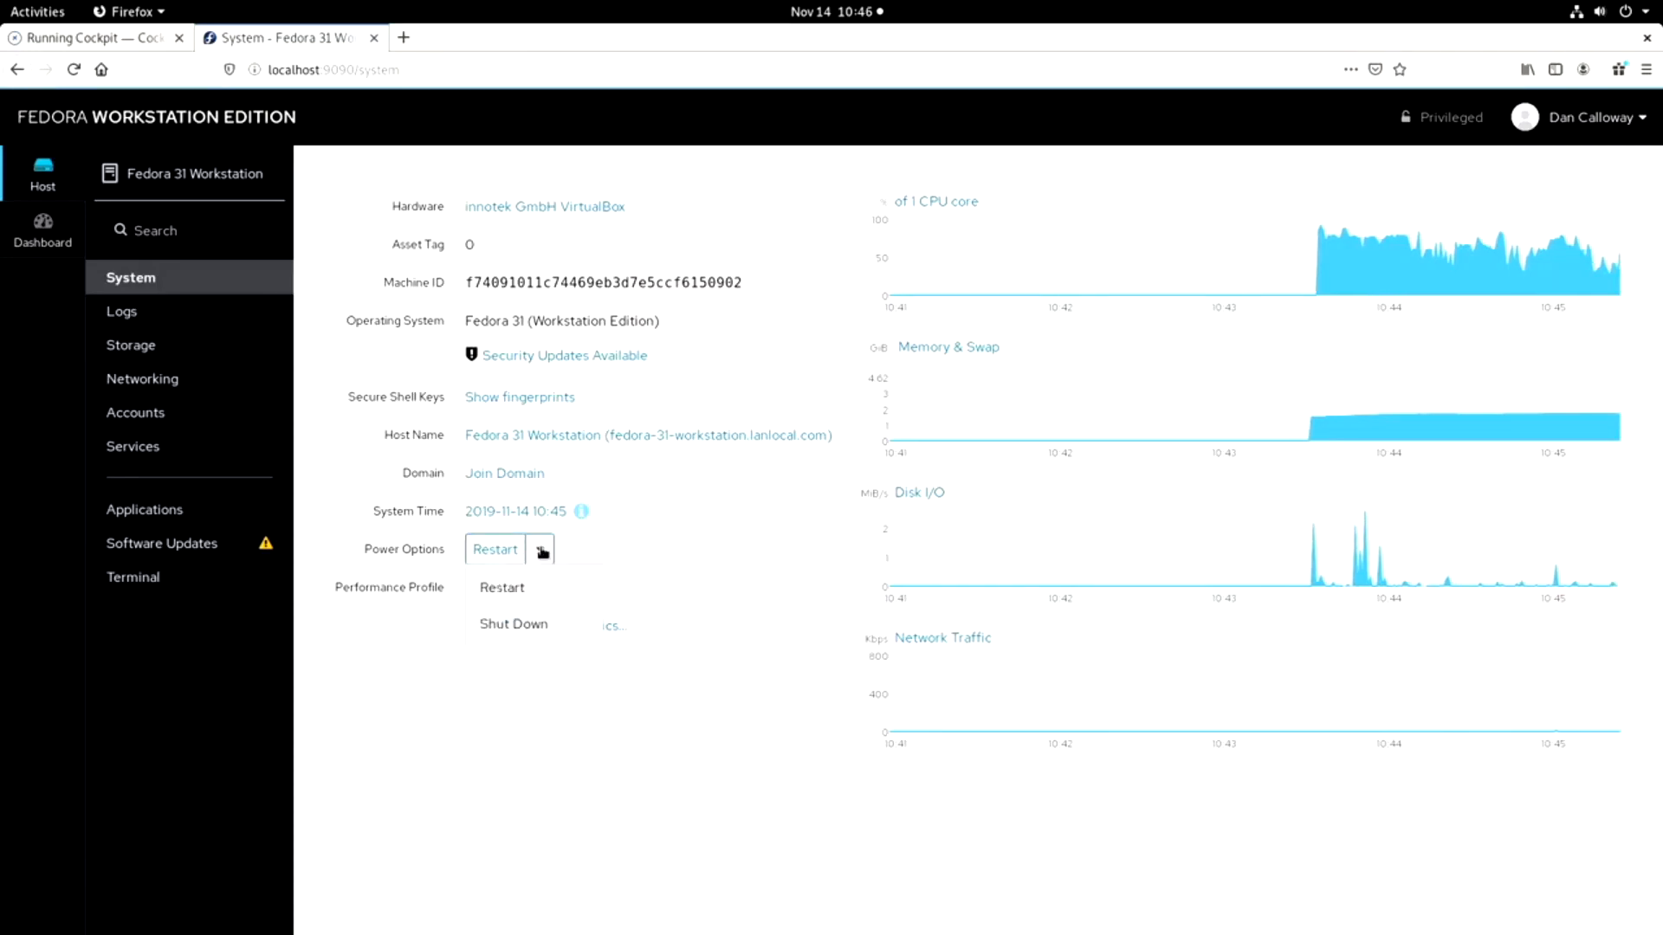
left_click(678, 582)
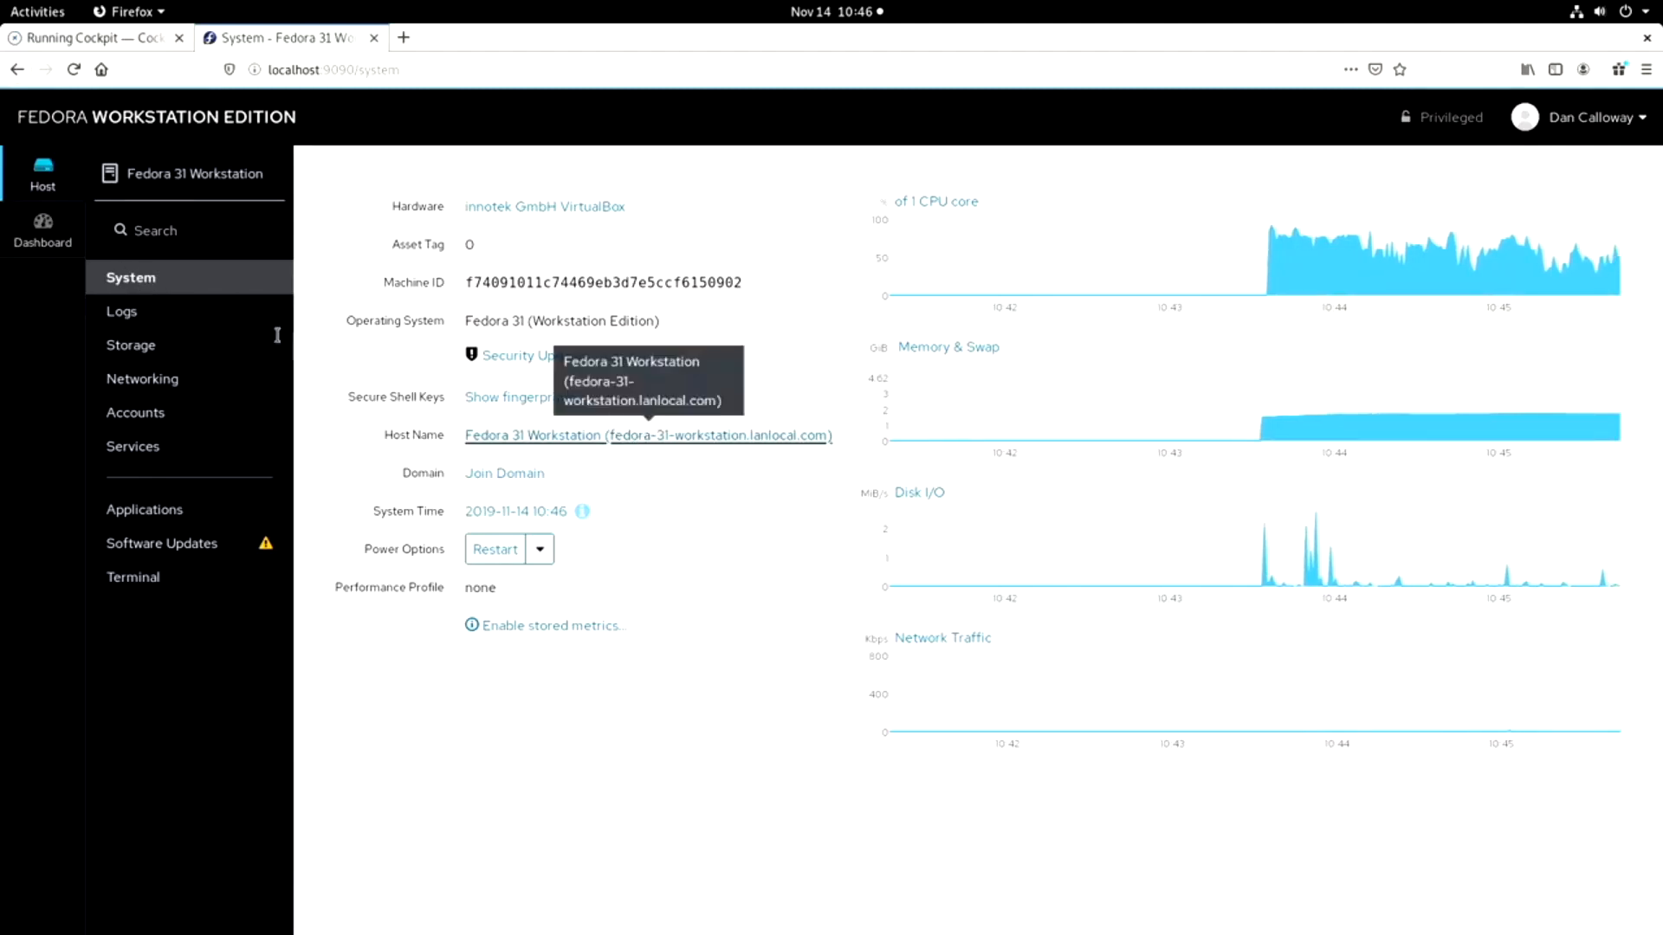
Review the system logs at severity "Error and above", filtering them by the kernel service and resetting the service filter to All.
left_click(149, 322)
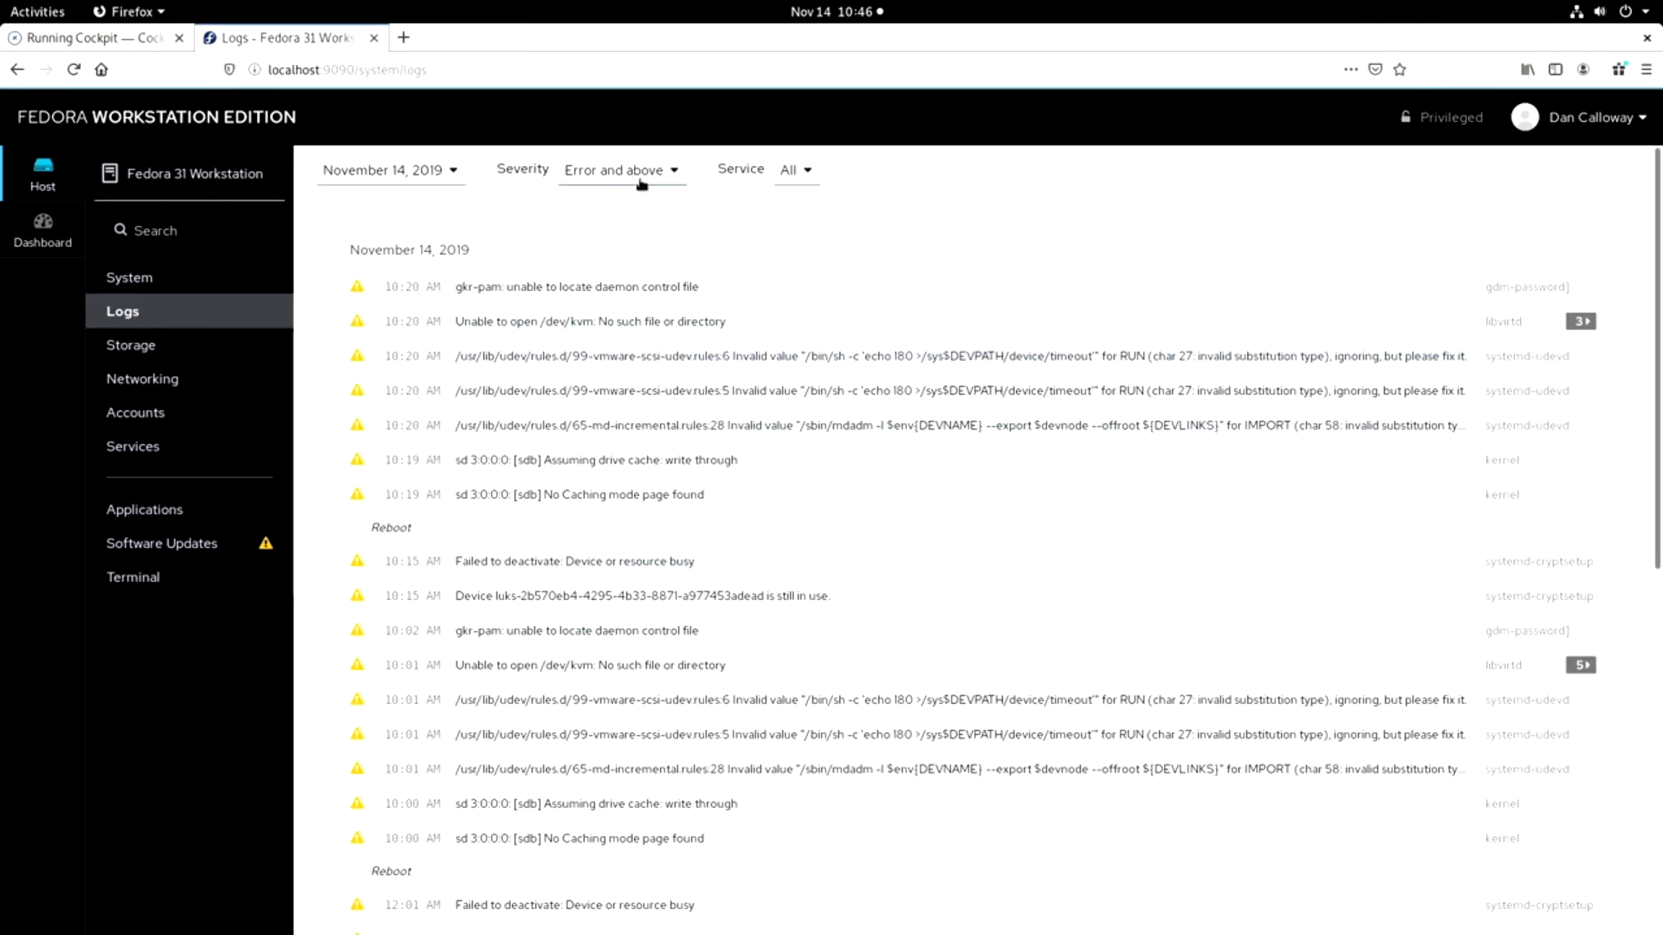
left_click(675, 173)
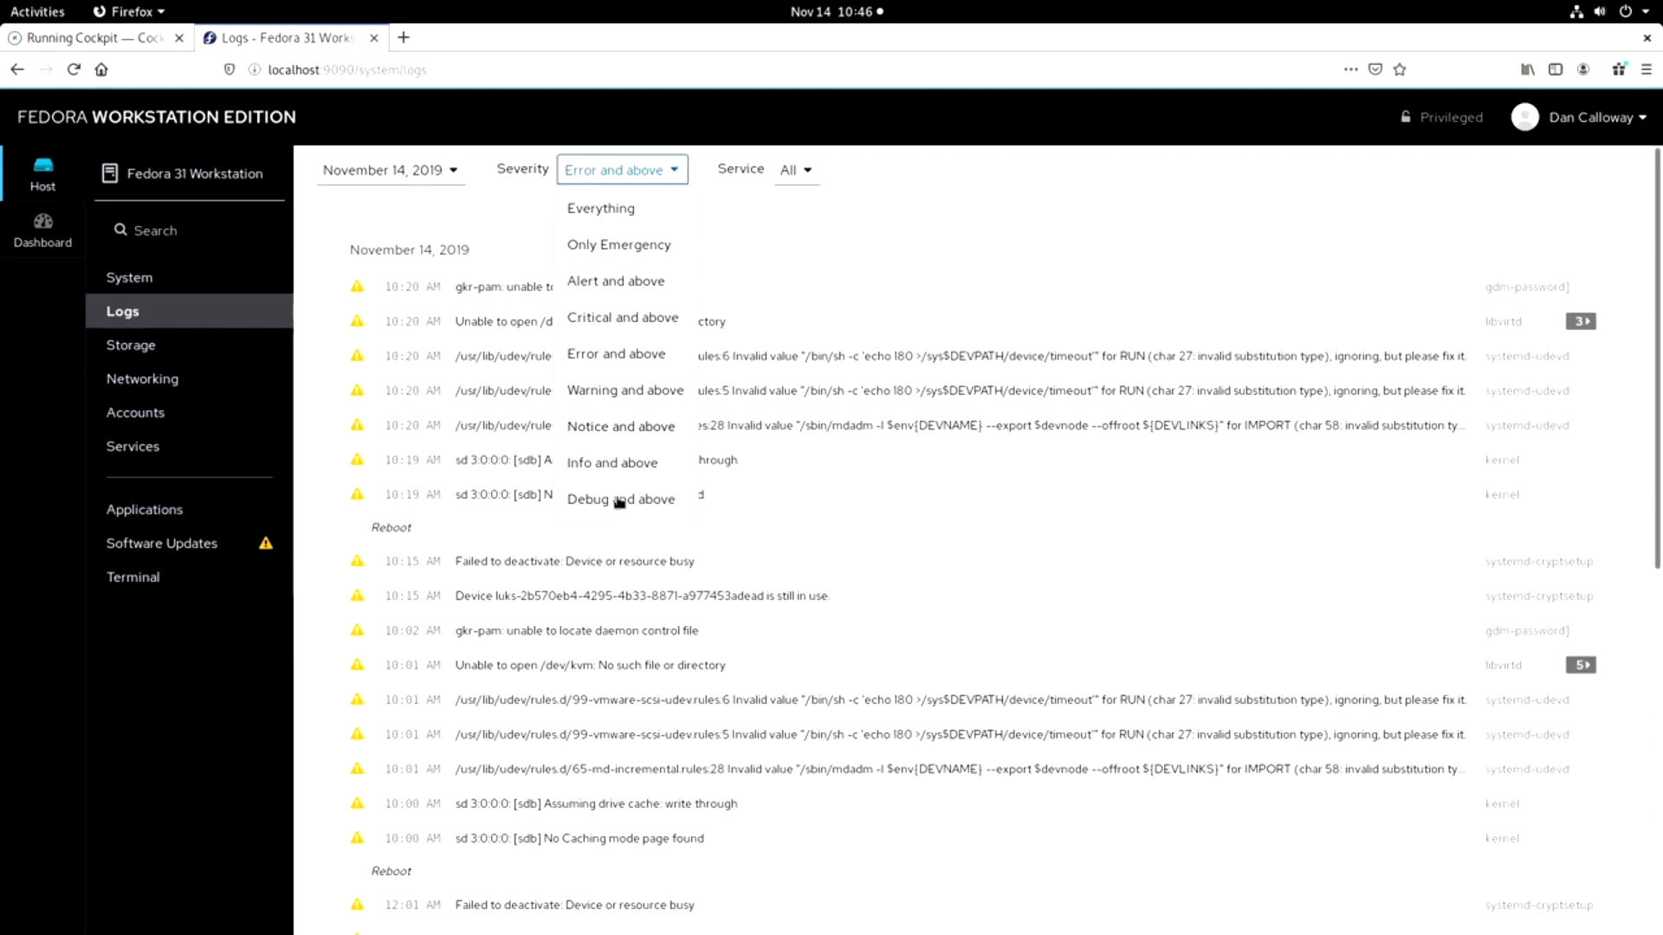
left_click(608, 354)
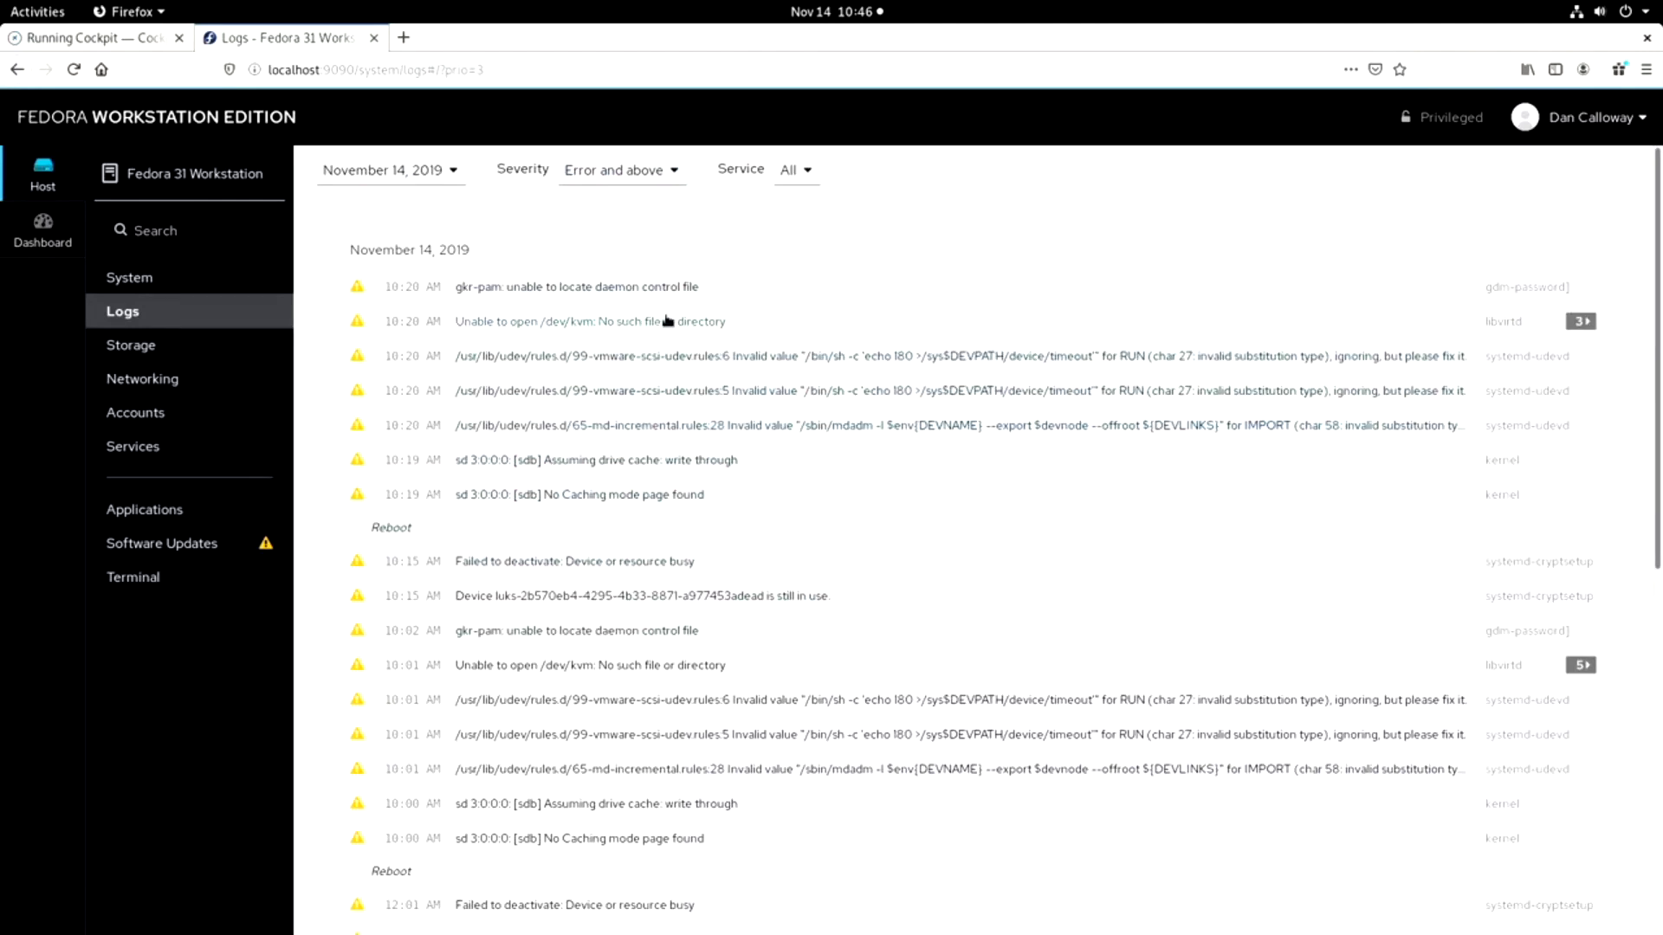
left_click(808, 173)
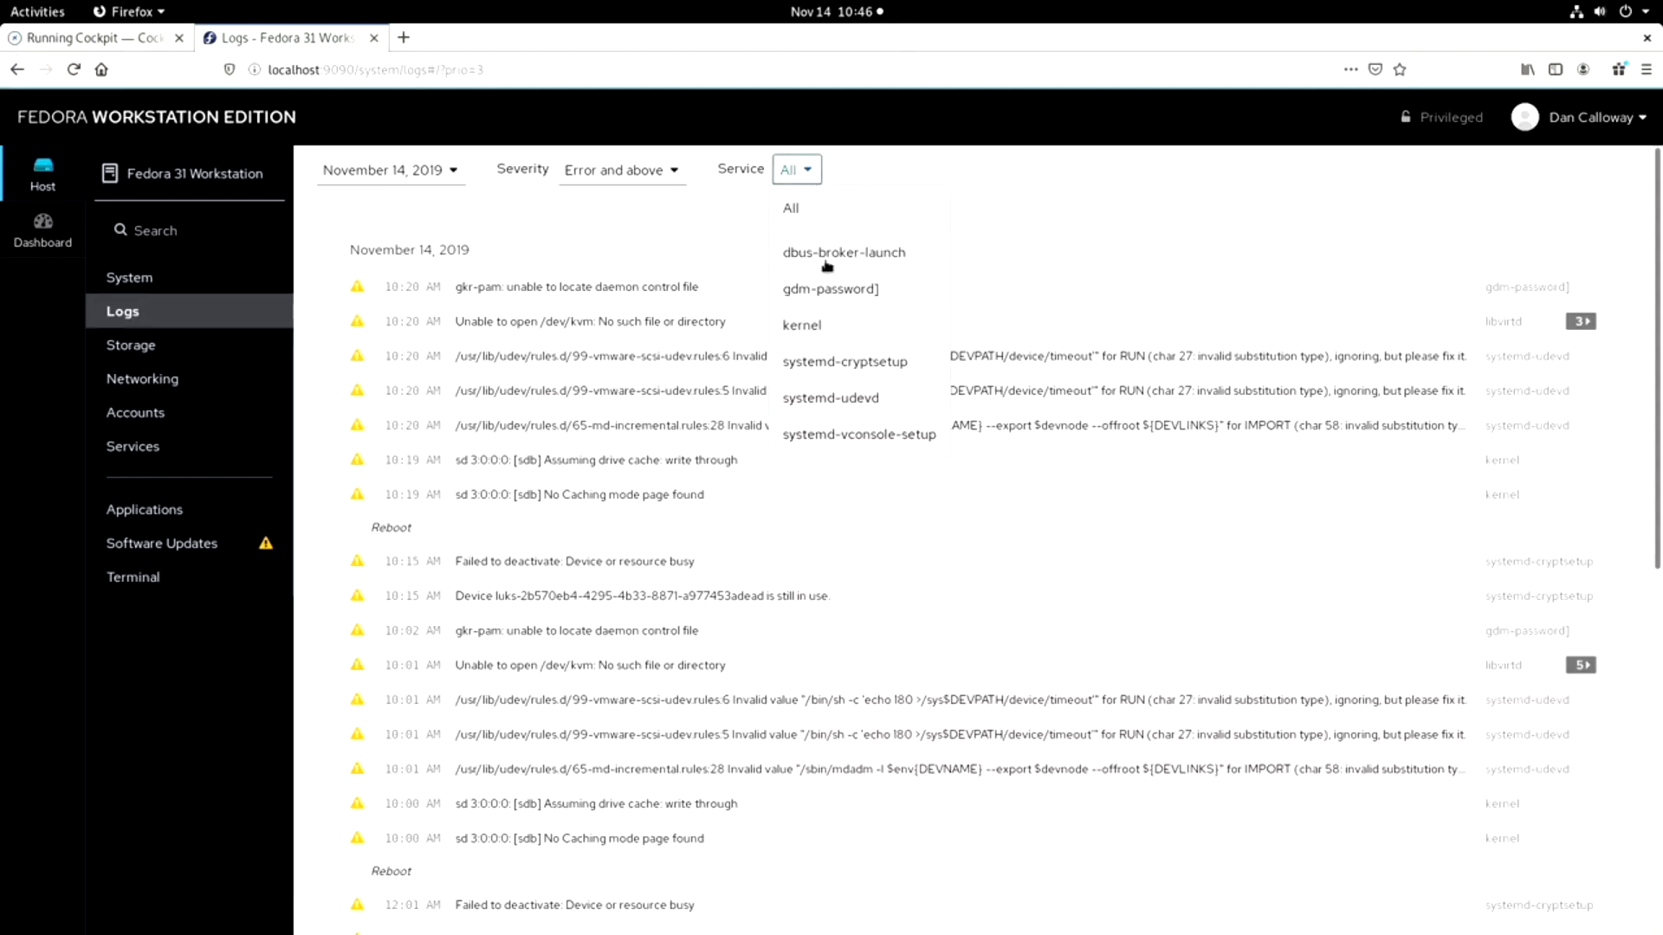
left_click(811, 328)
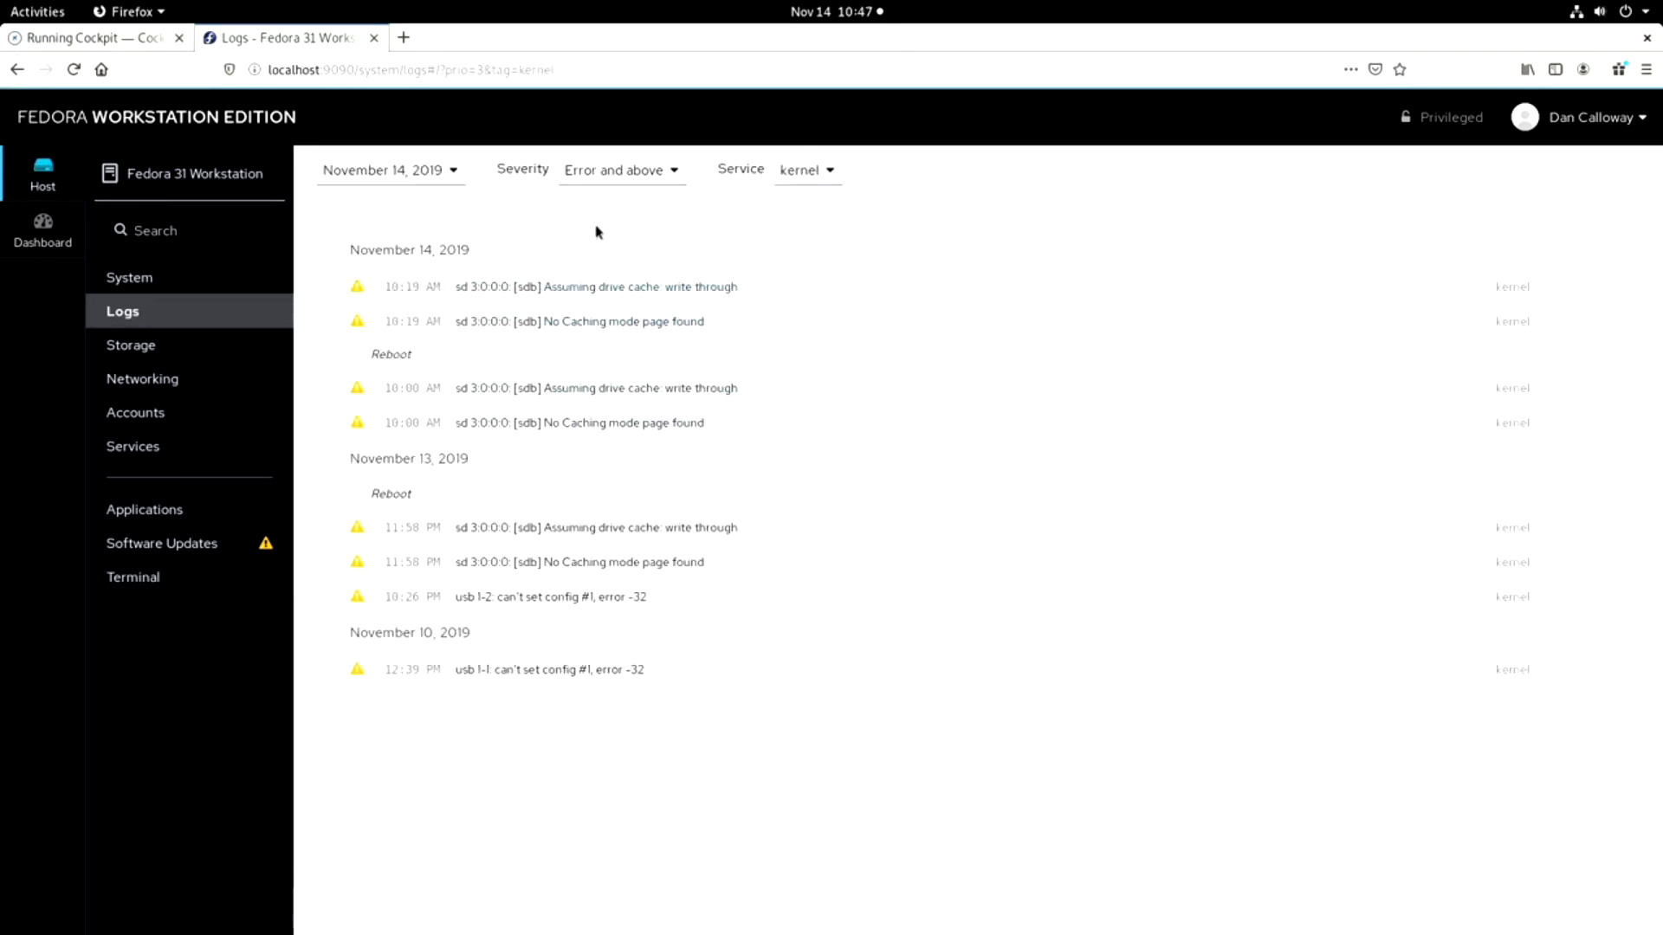
left_click(831, 173)
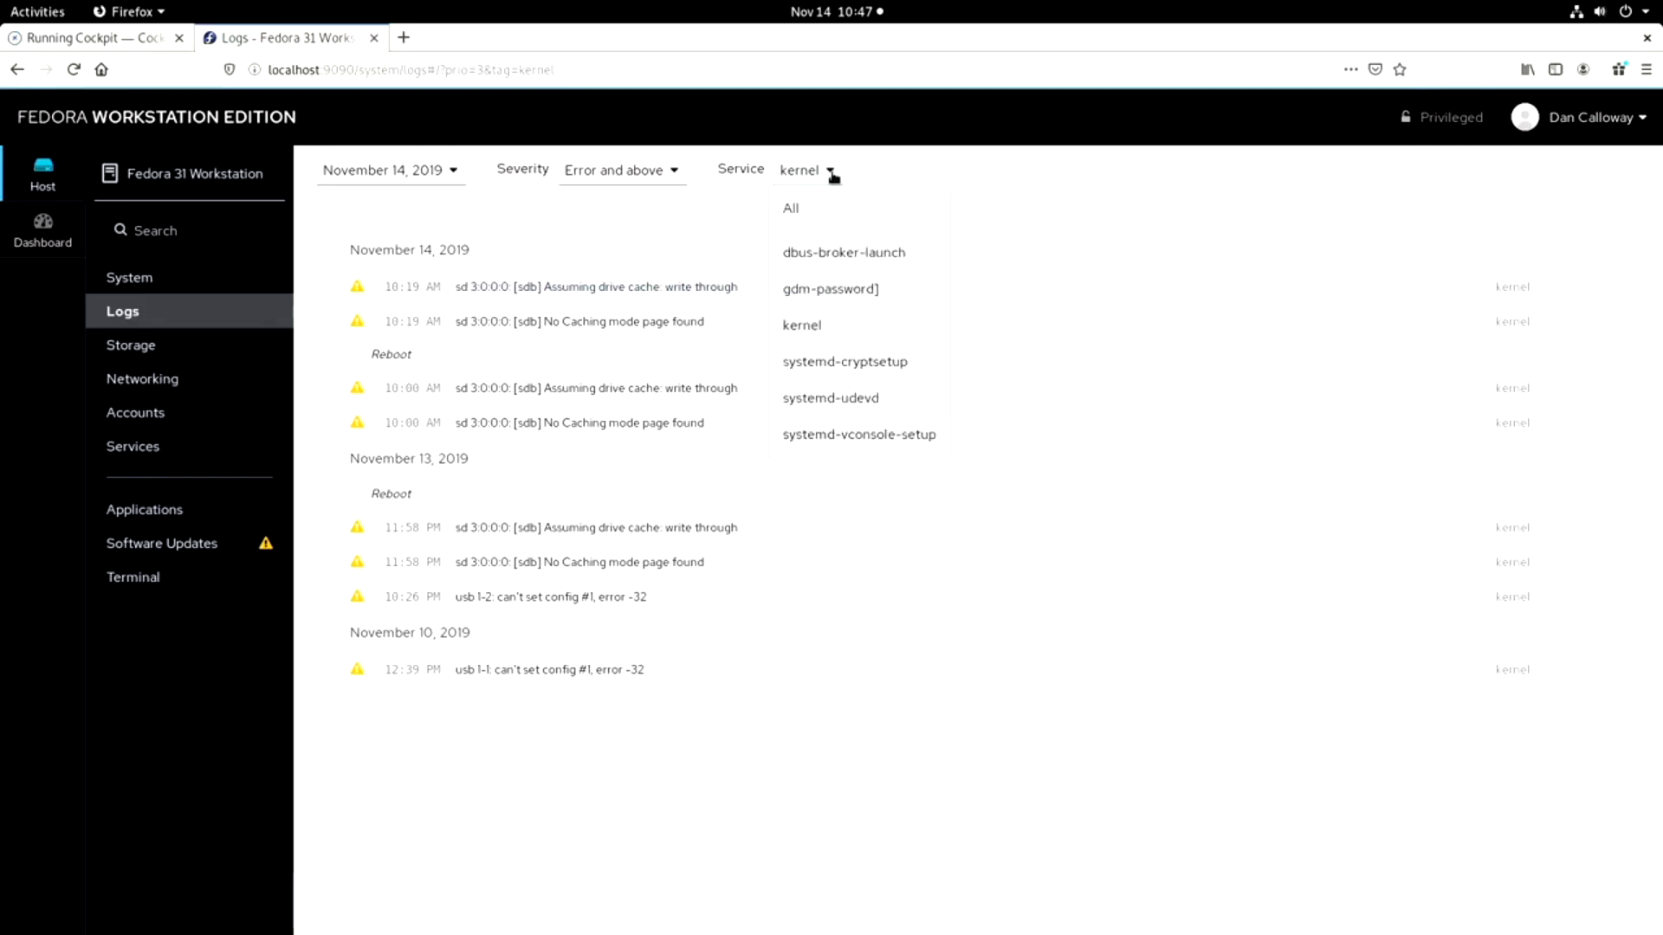
left_click(791, 208)
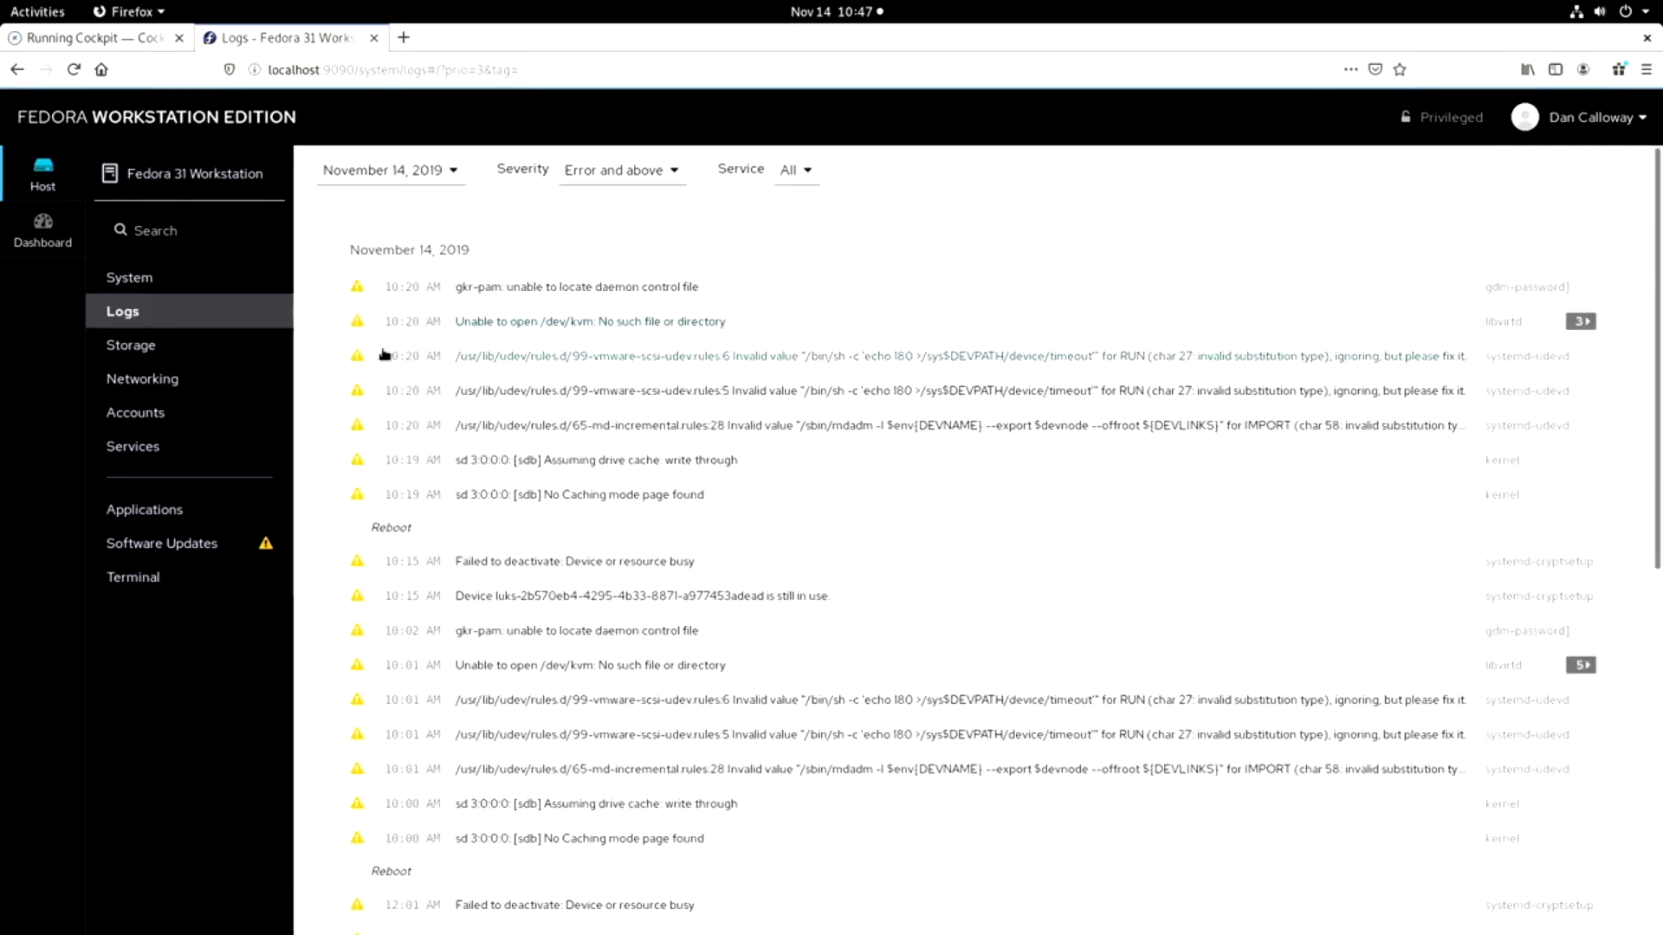
Examine the Storage page's filesystems and logs, and view the Create RAID Device options without creating a device.
left_click(141, 350)
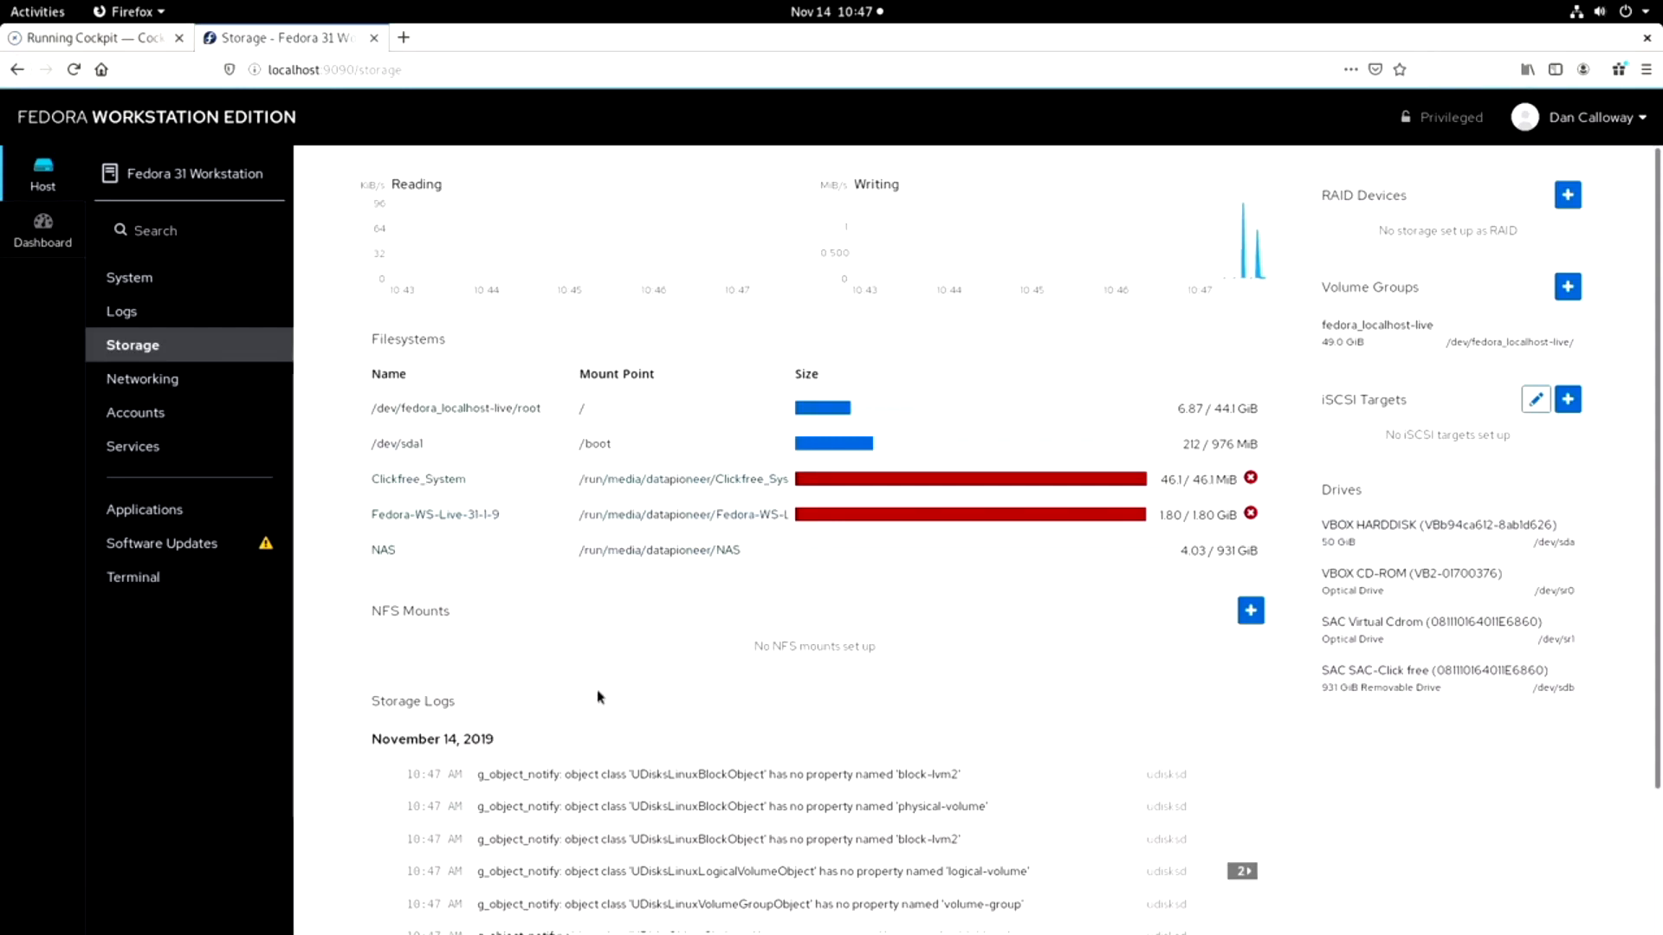
scroll(598, 698, "down", 3)
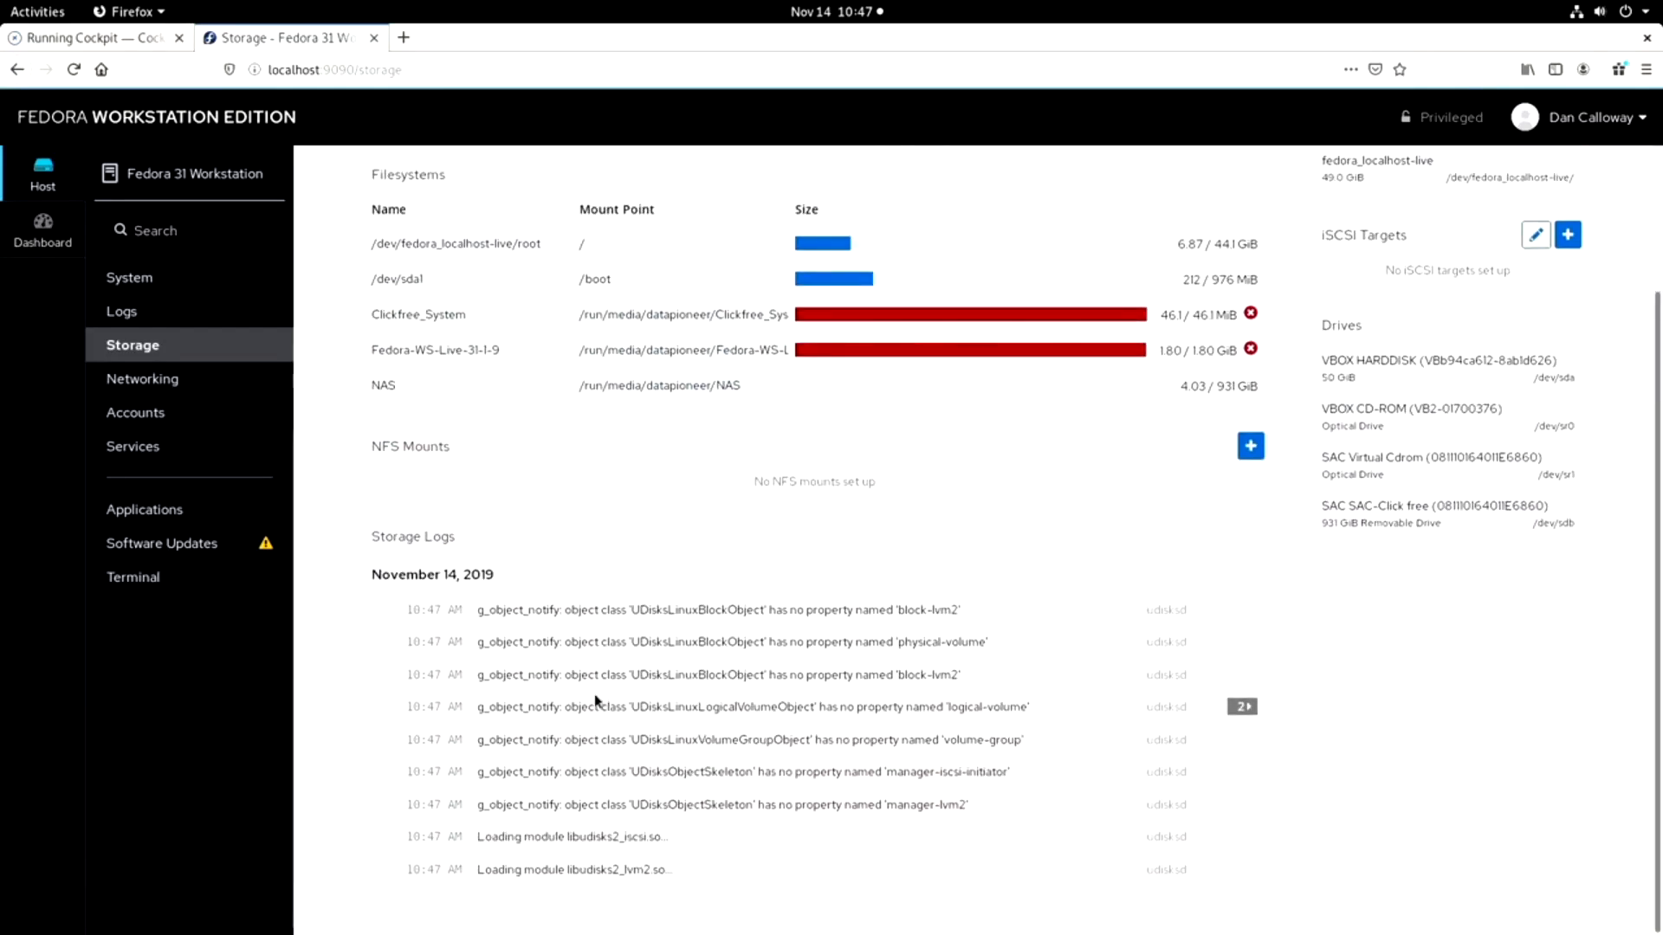
scroll(595, 701, "up", 3)
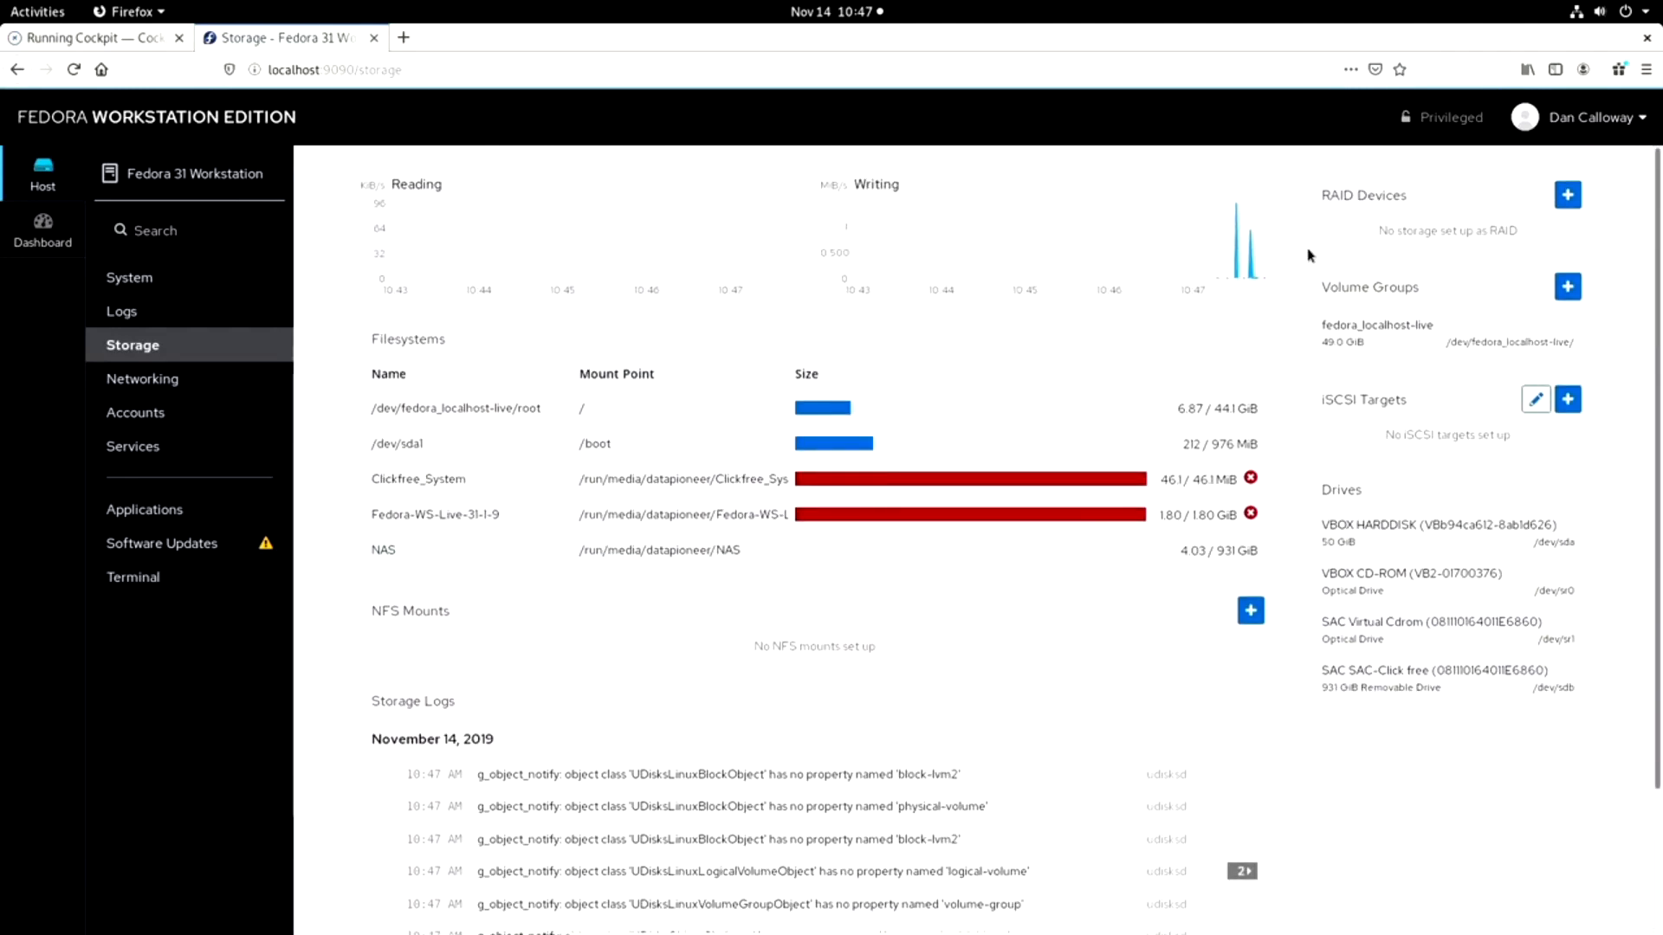
left_click(1569, 195)
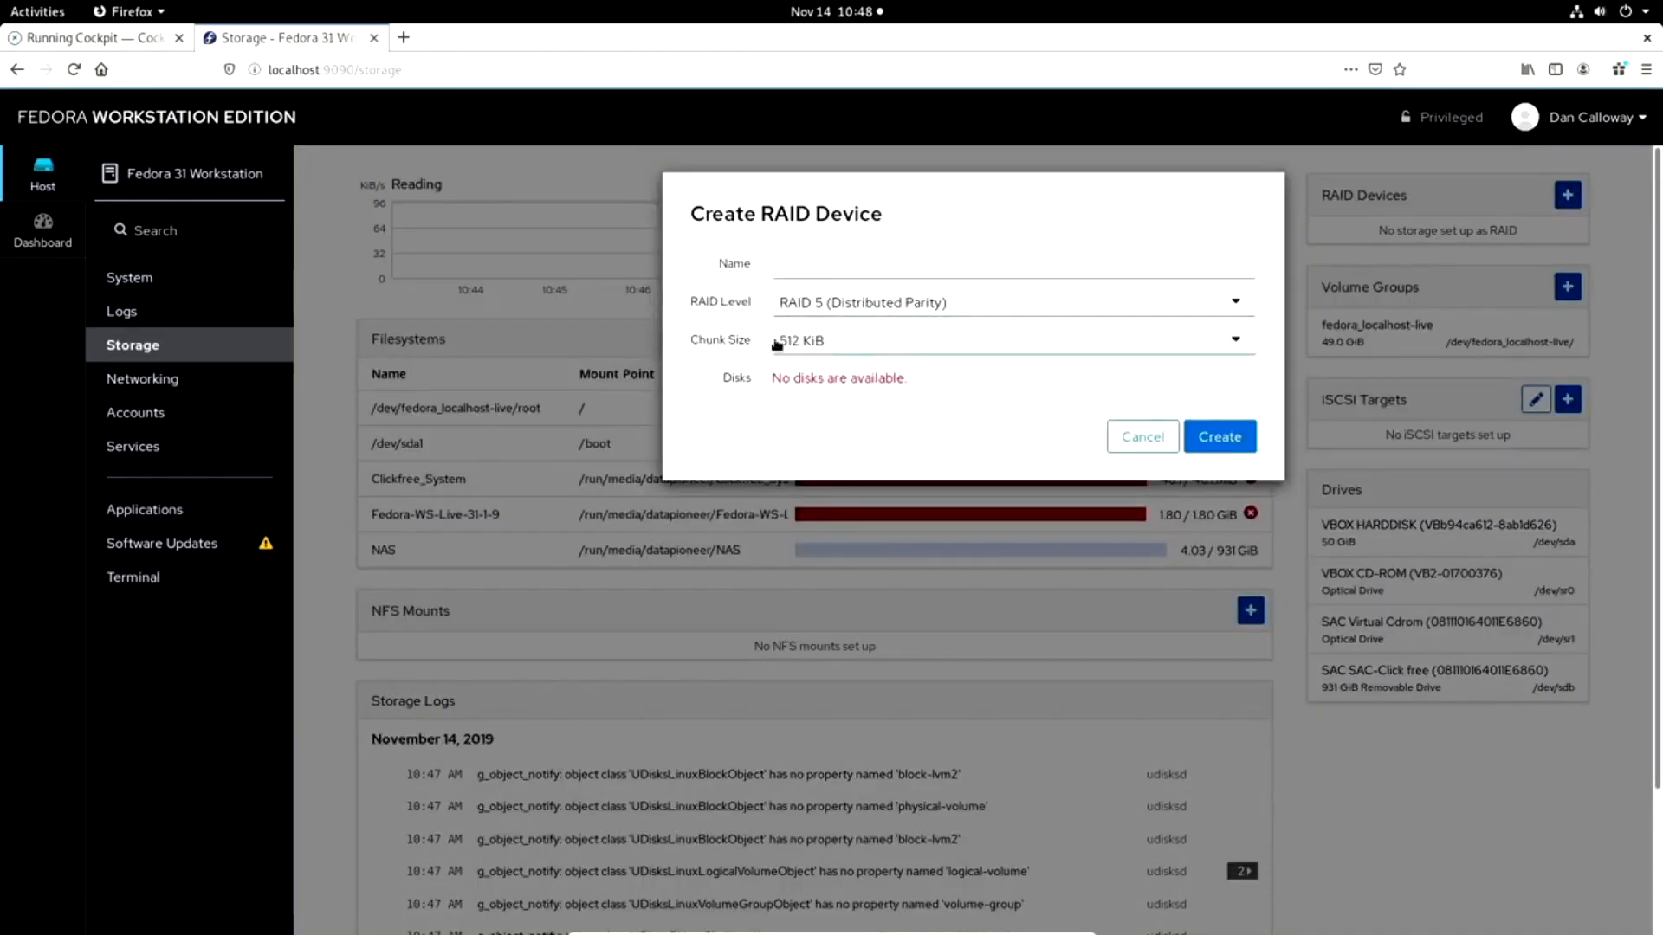
left_click(1136, 436)
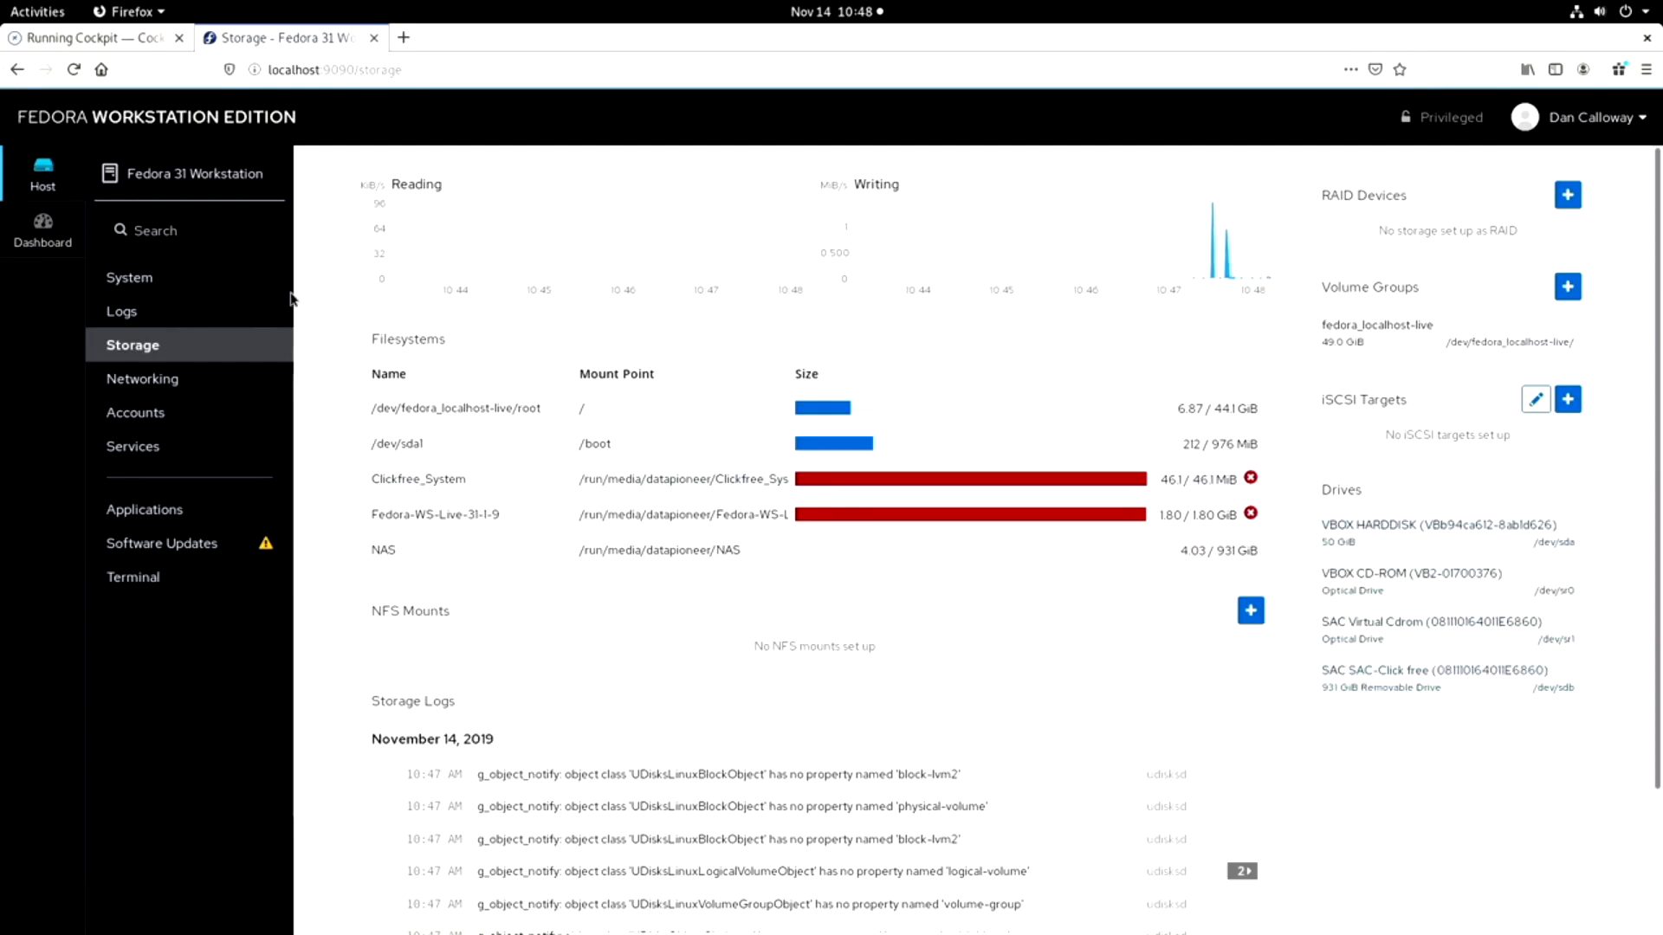
Examine the network interfaces, firewall section and networking logs on the Networking page.
left_click(167, 386)
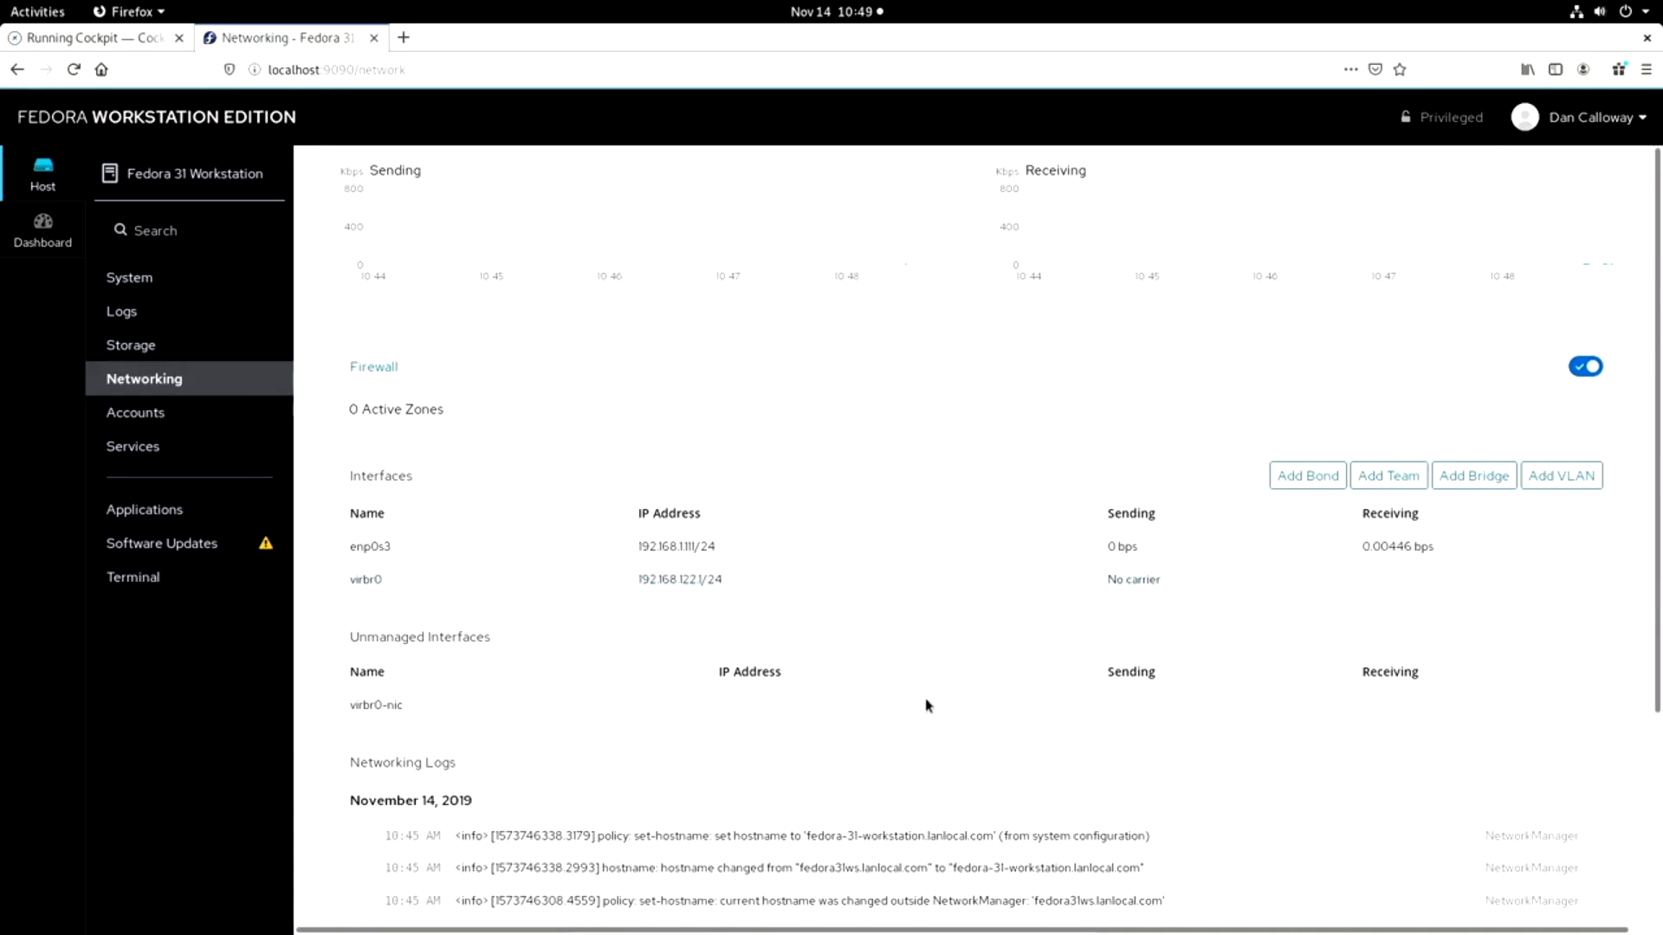
scroll(474, 682, "down", 1)
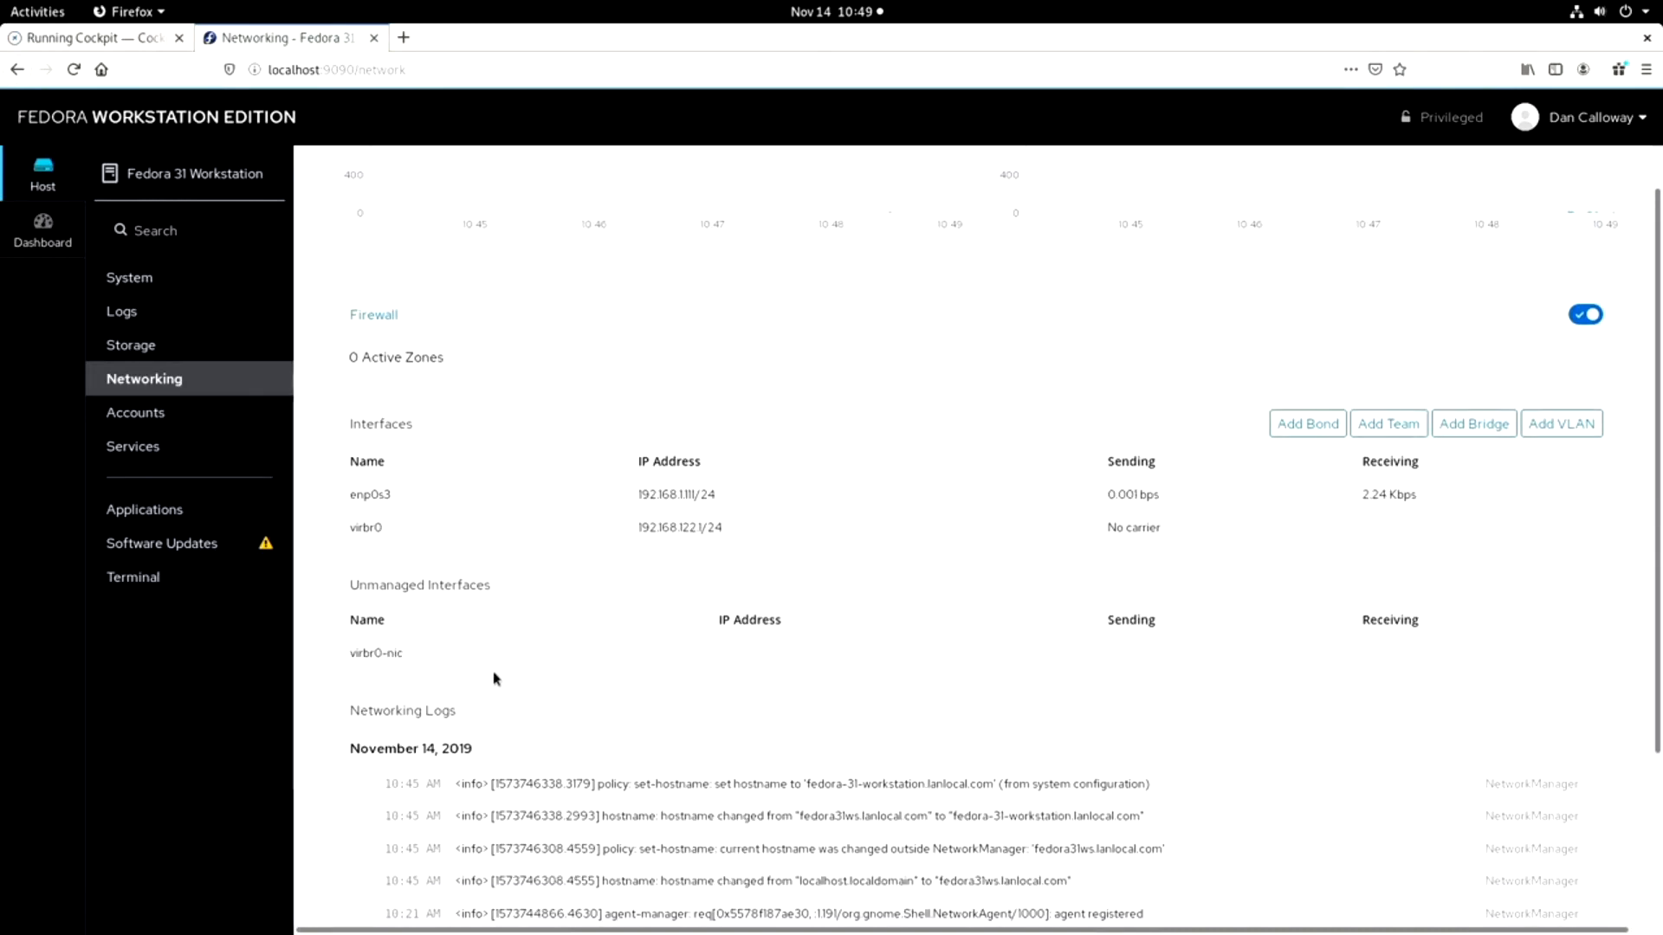
scroll(496, 678, "down", 4)
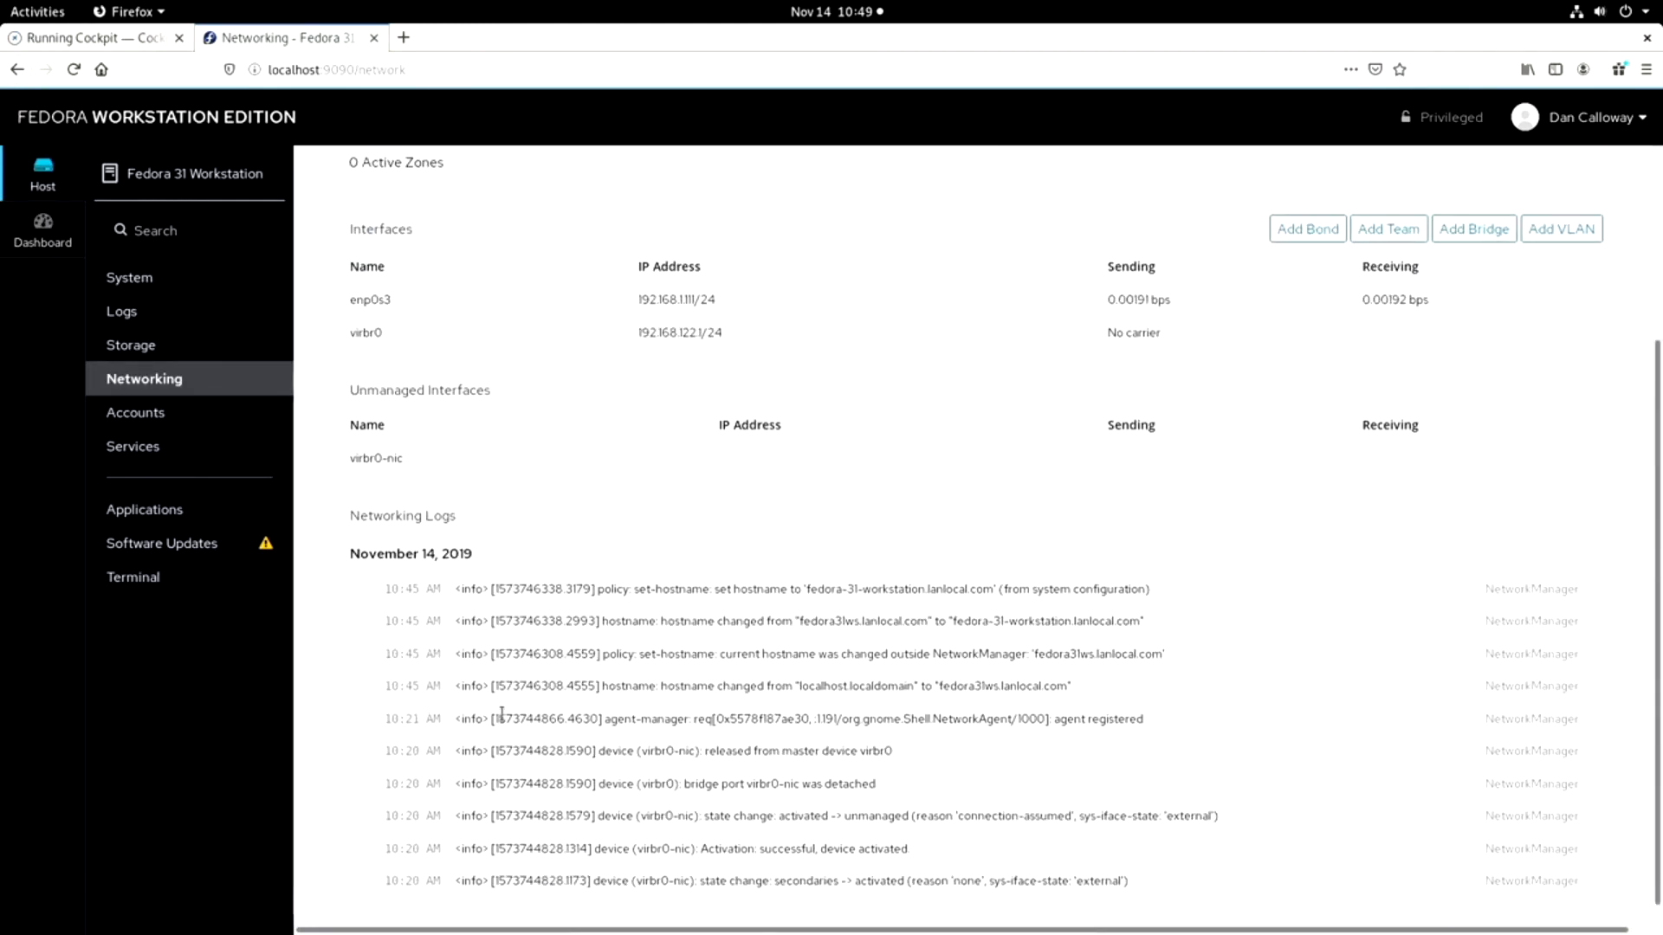
scroll(502, 715, "up", 3)
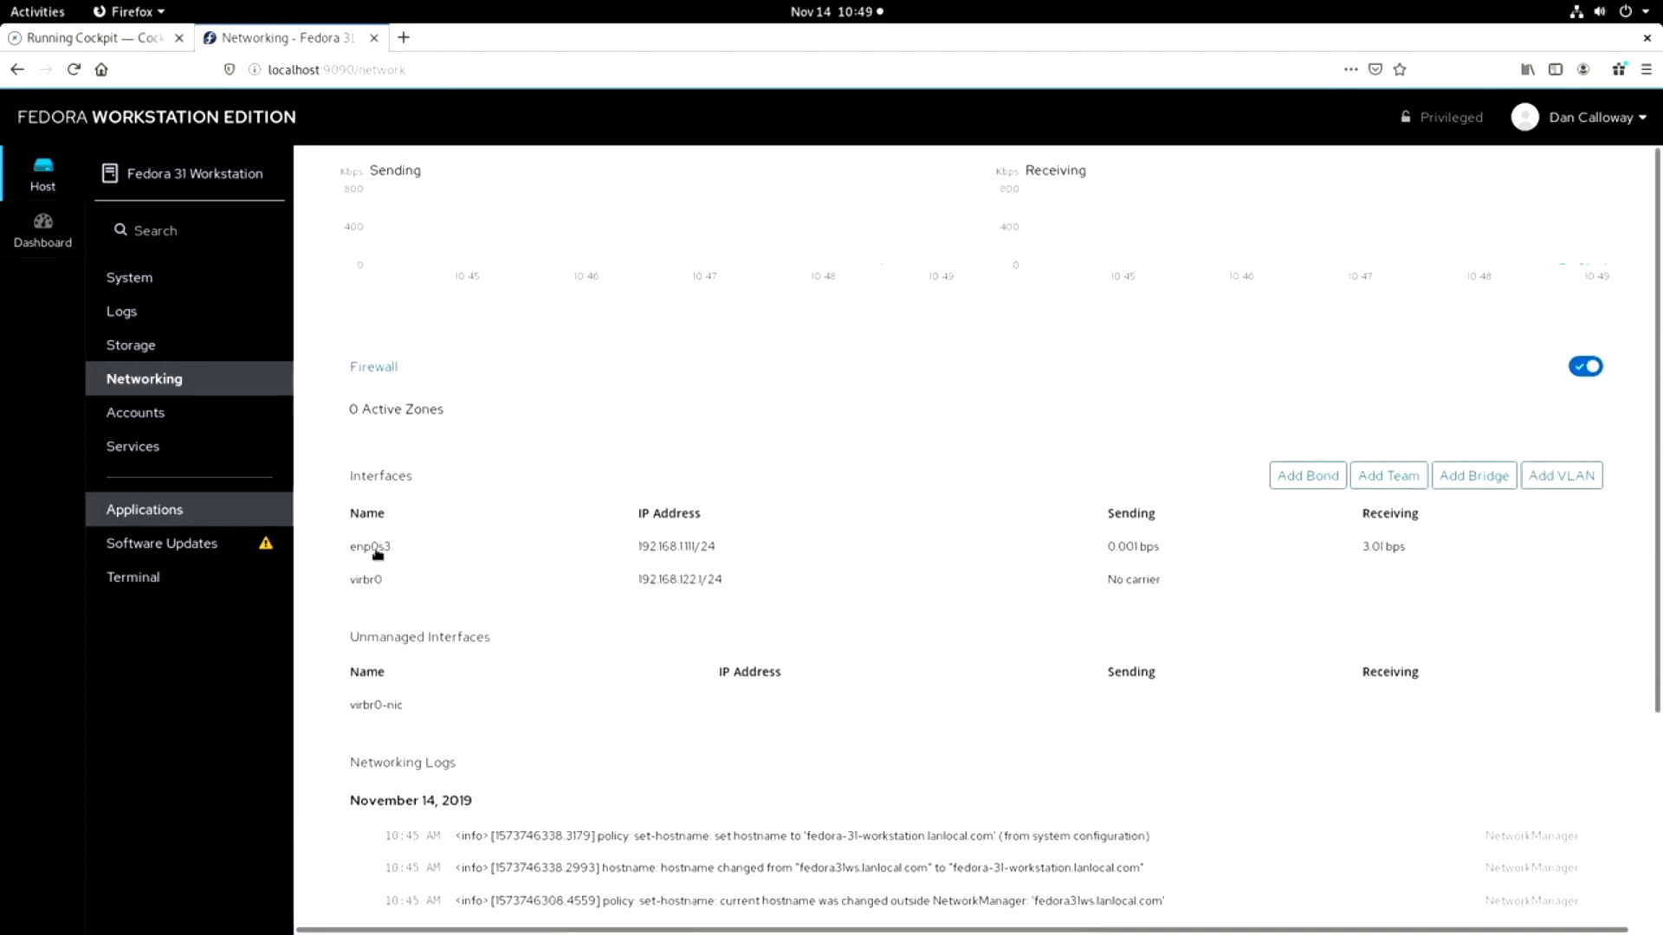
View the system's user accounts and look through the list of system services.
left_click(121, 410)
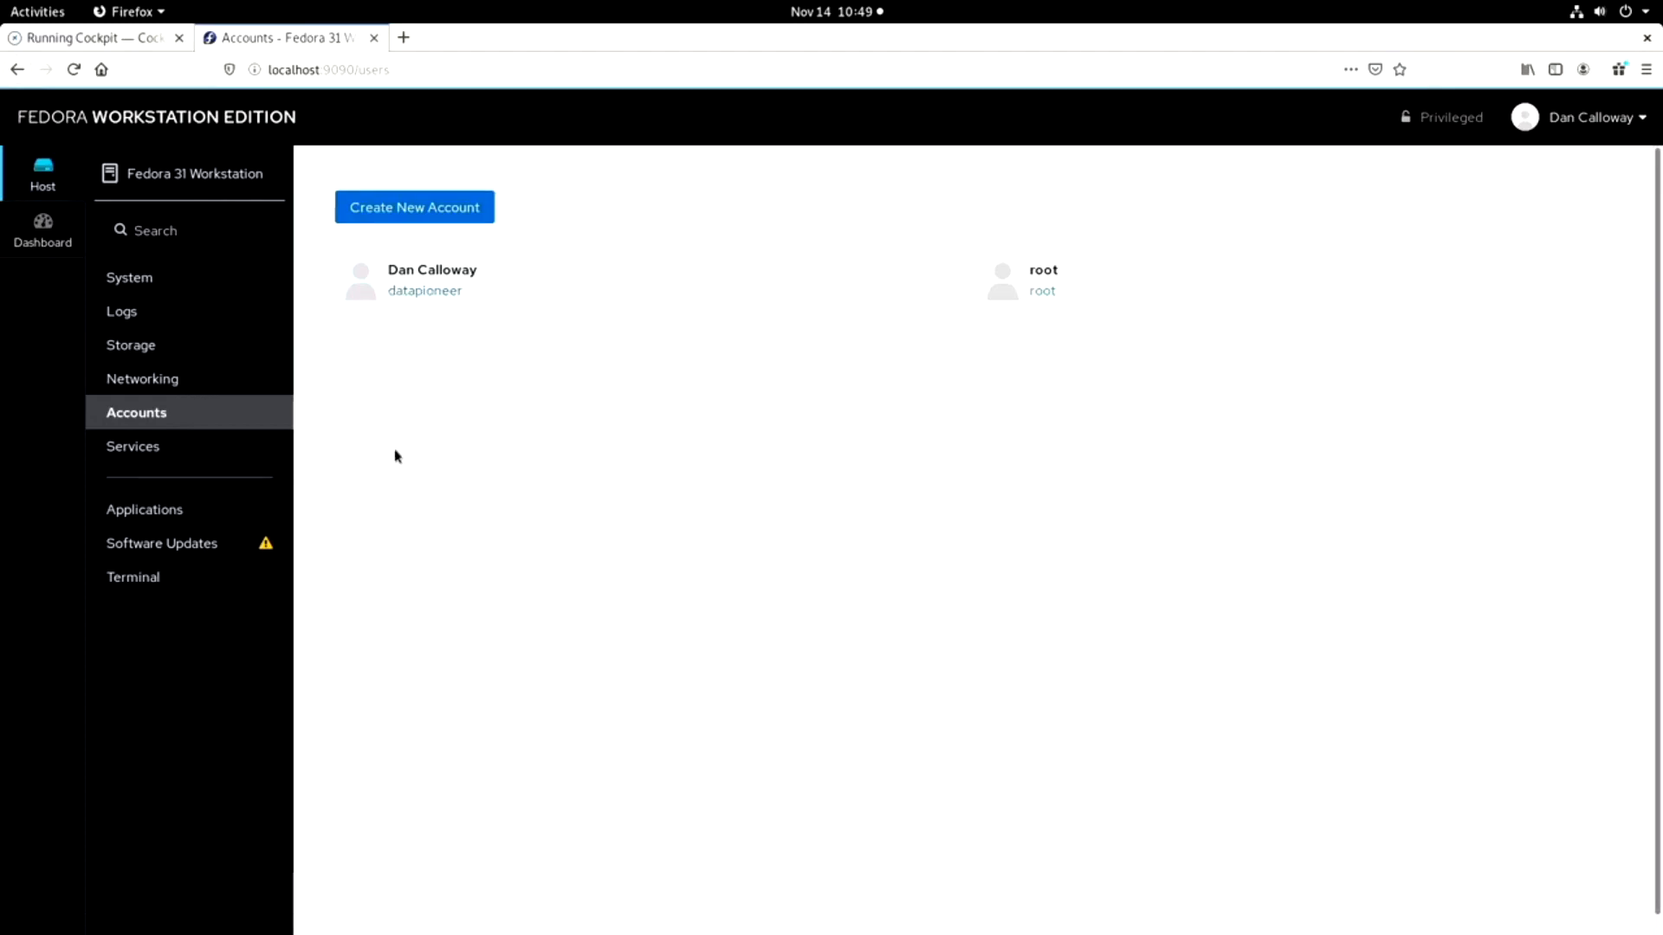
left_click(160, 463)
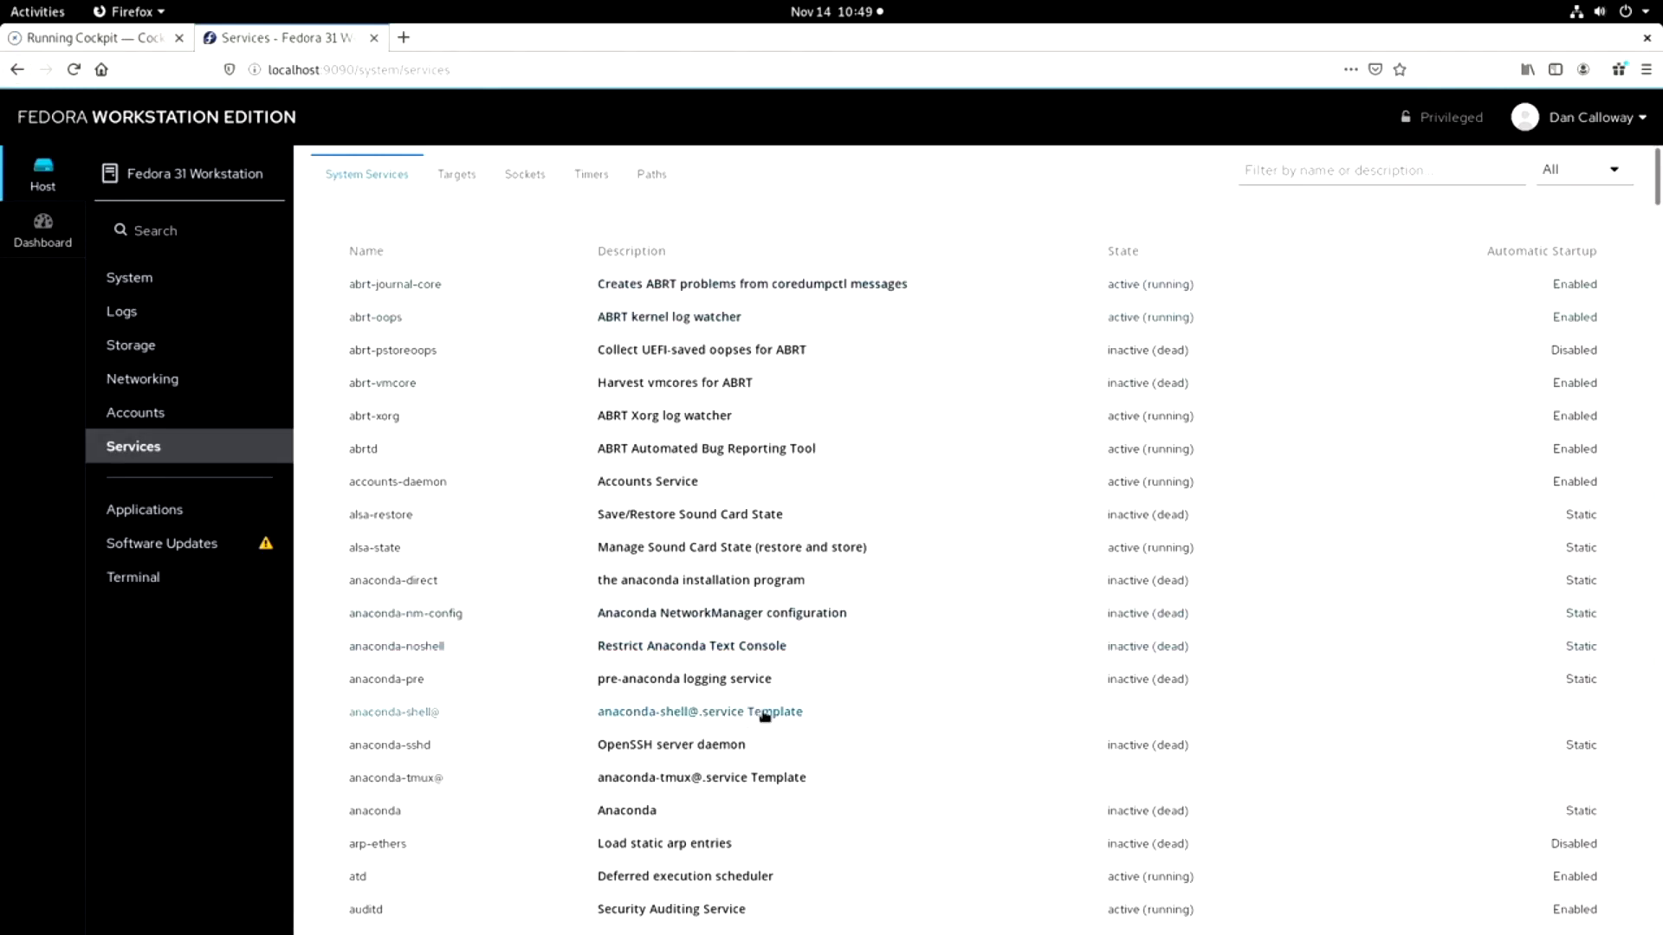
scroll(764, 701, "down", 2)
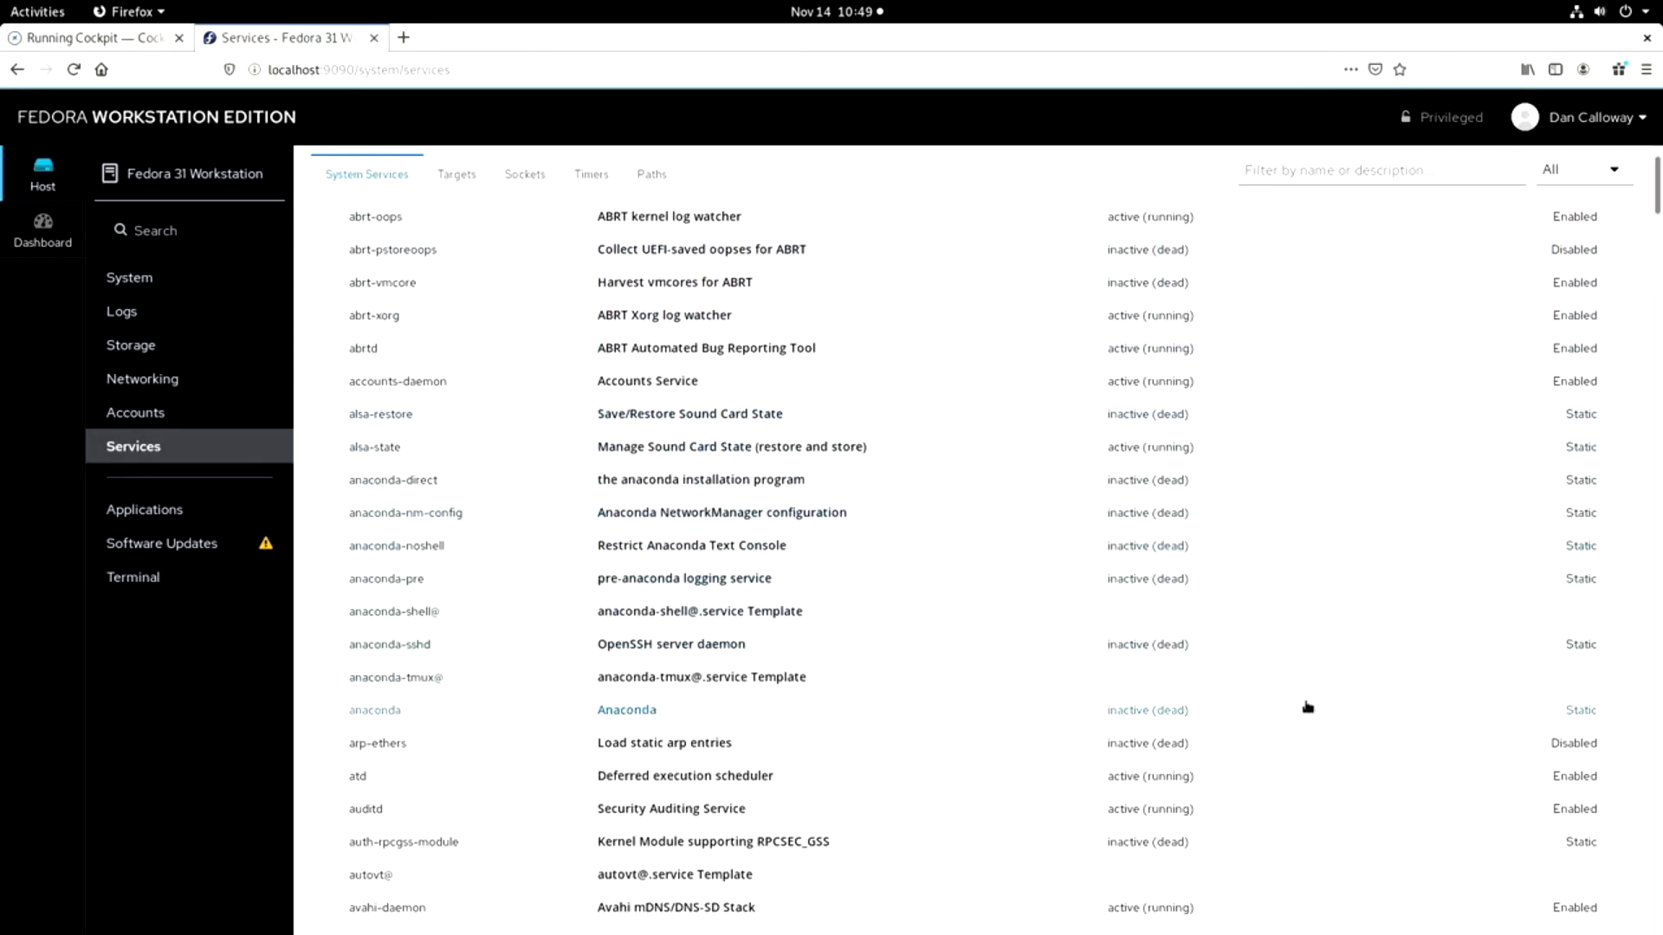
scroll(1307, 705, "down", 3)
scroll(1038, 622, "up", 2)
scroll(1038, 622, "up", 2)
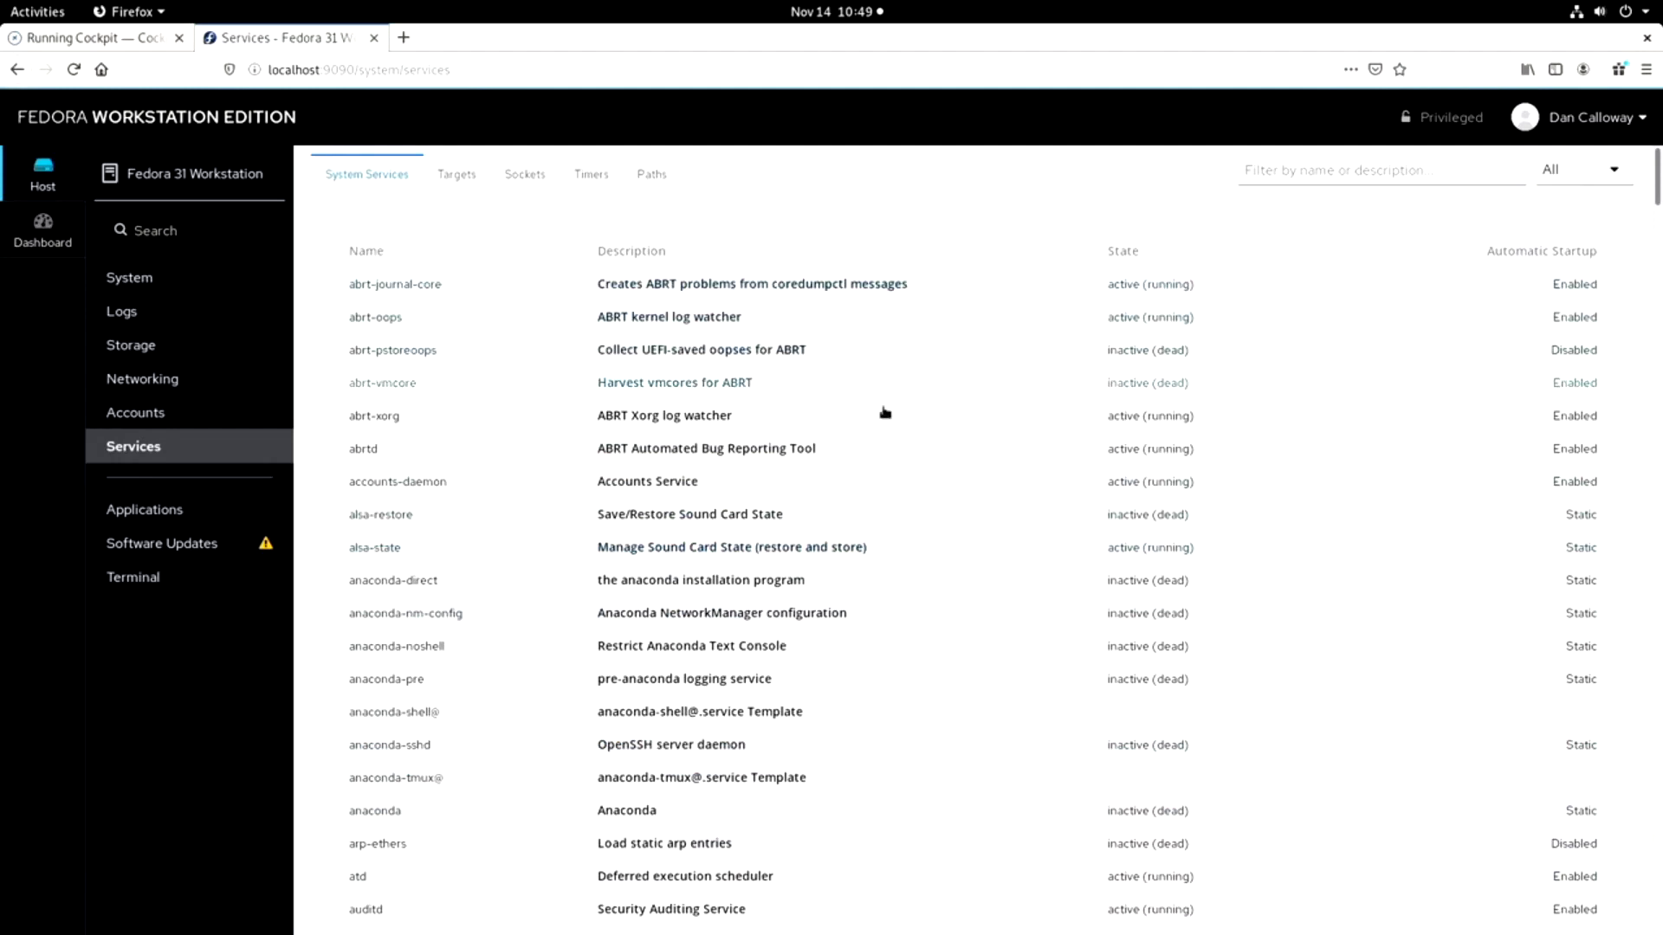
Install the Diagnostic Reports application and open its page.
left_click(198, 514)
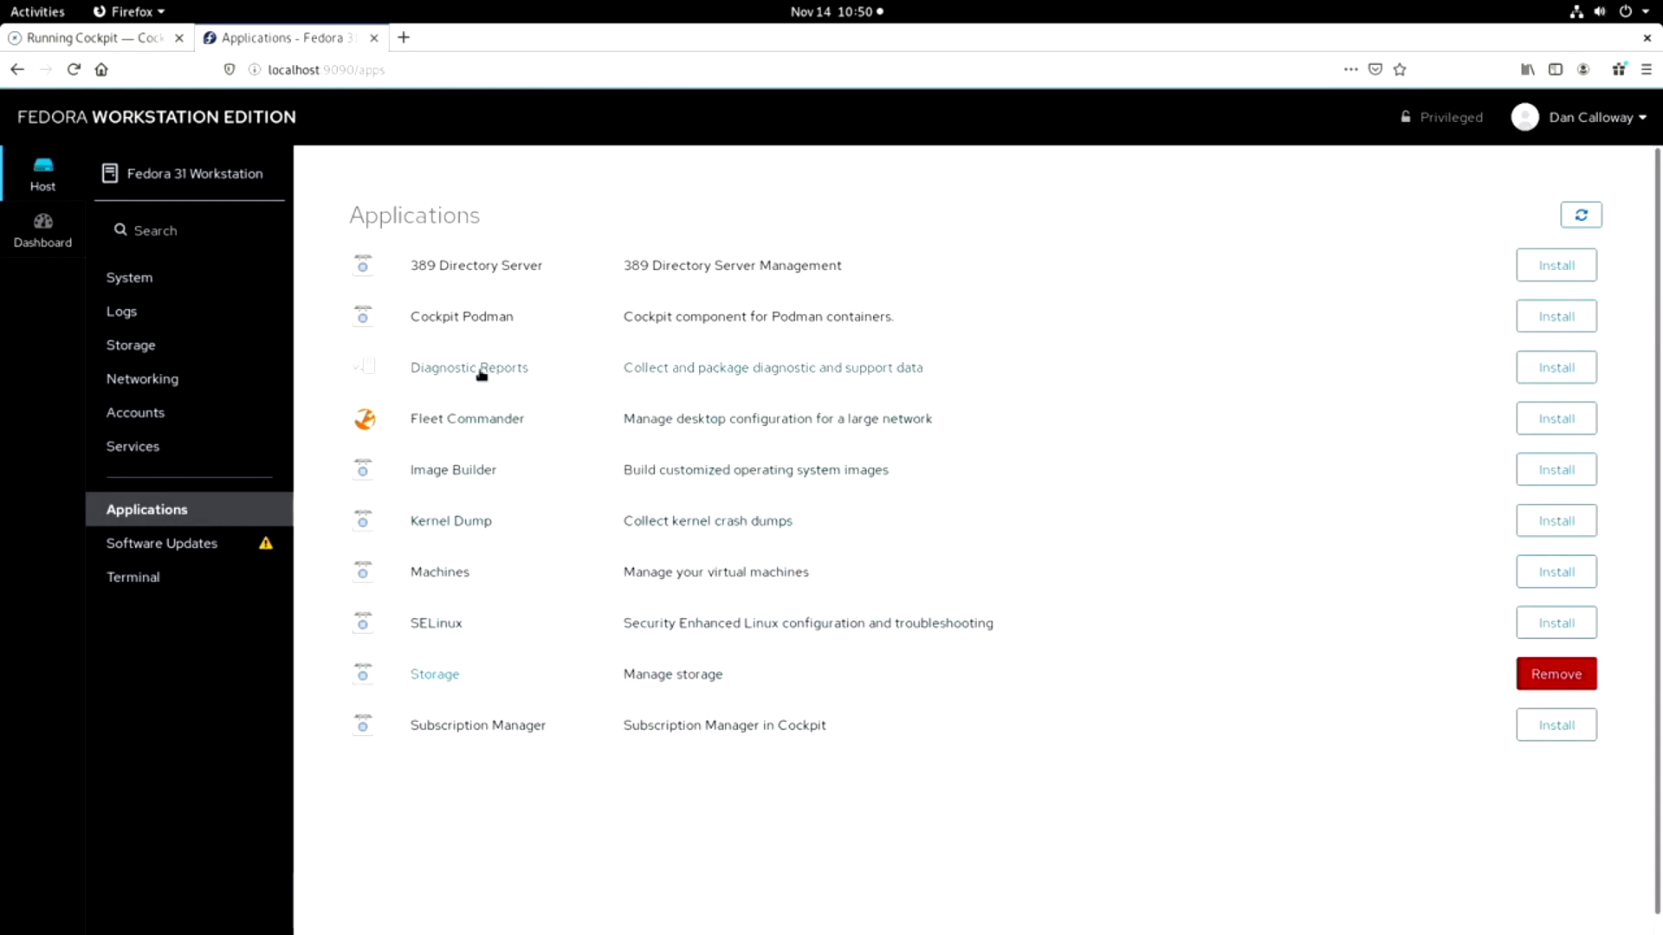
left_click(1558, 368)
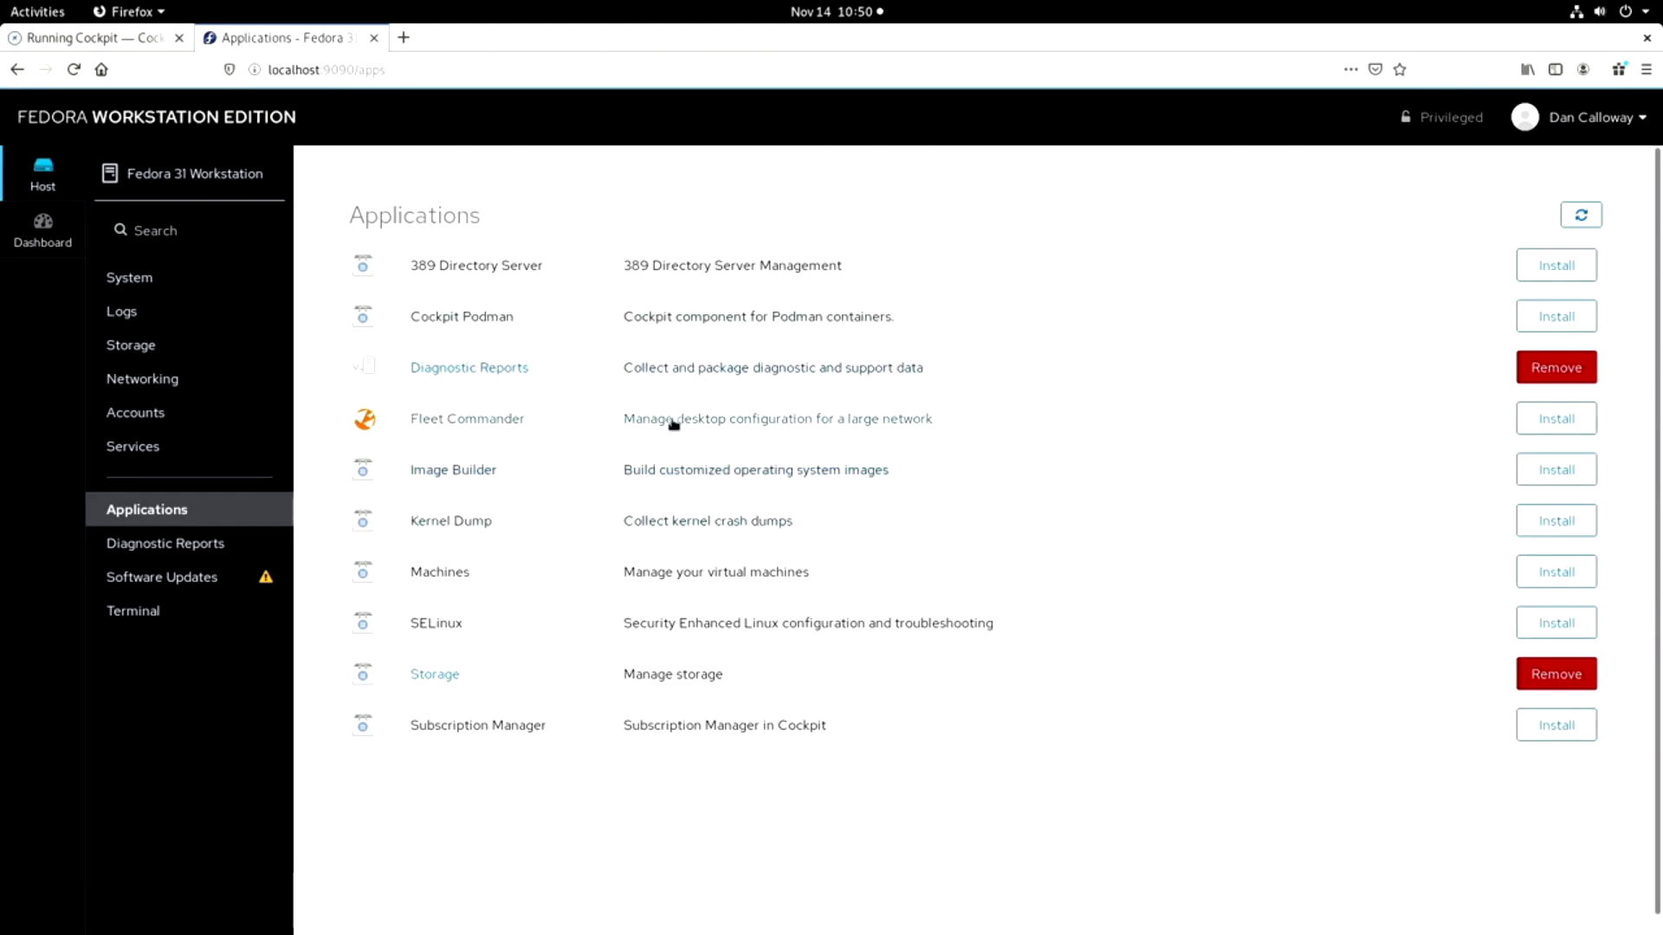
left_click(150, 554)
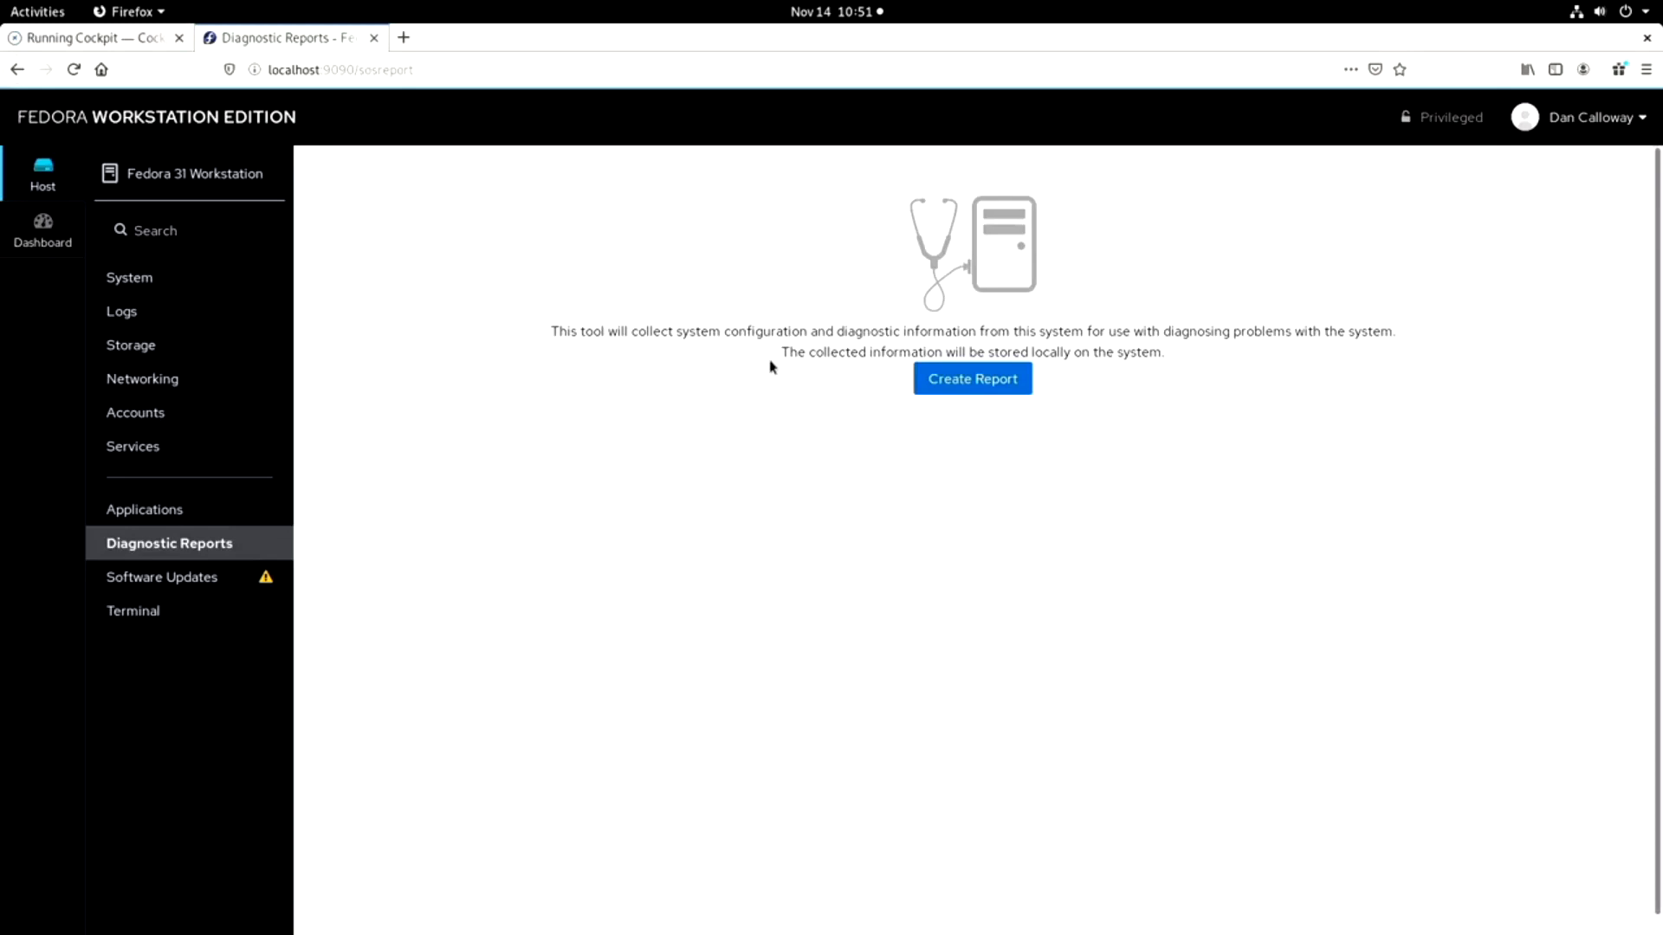
Turn on Automatic Updates on the Software Updates page and install the required dnf-automatic package.
left_click(162, 582)
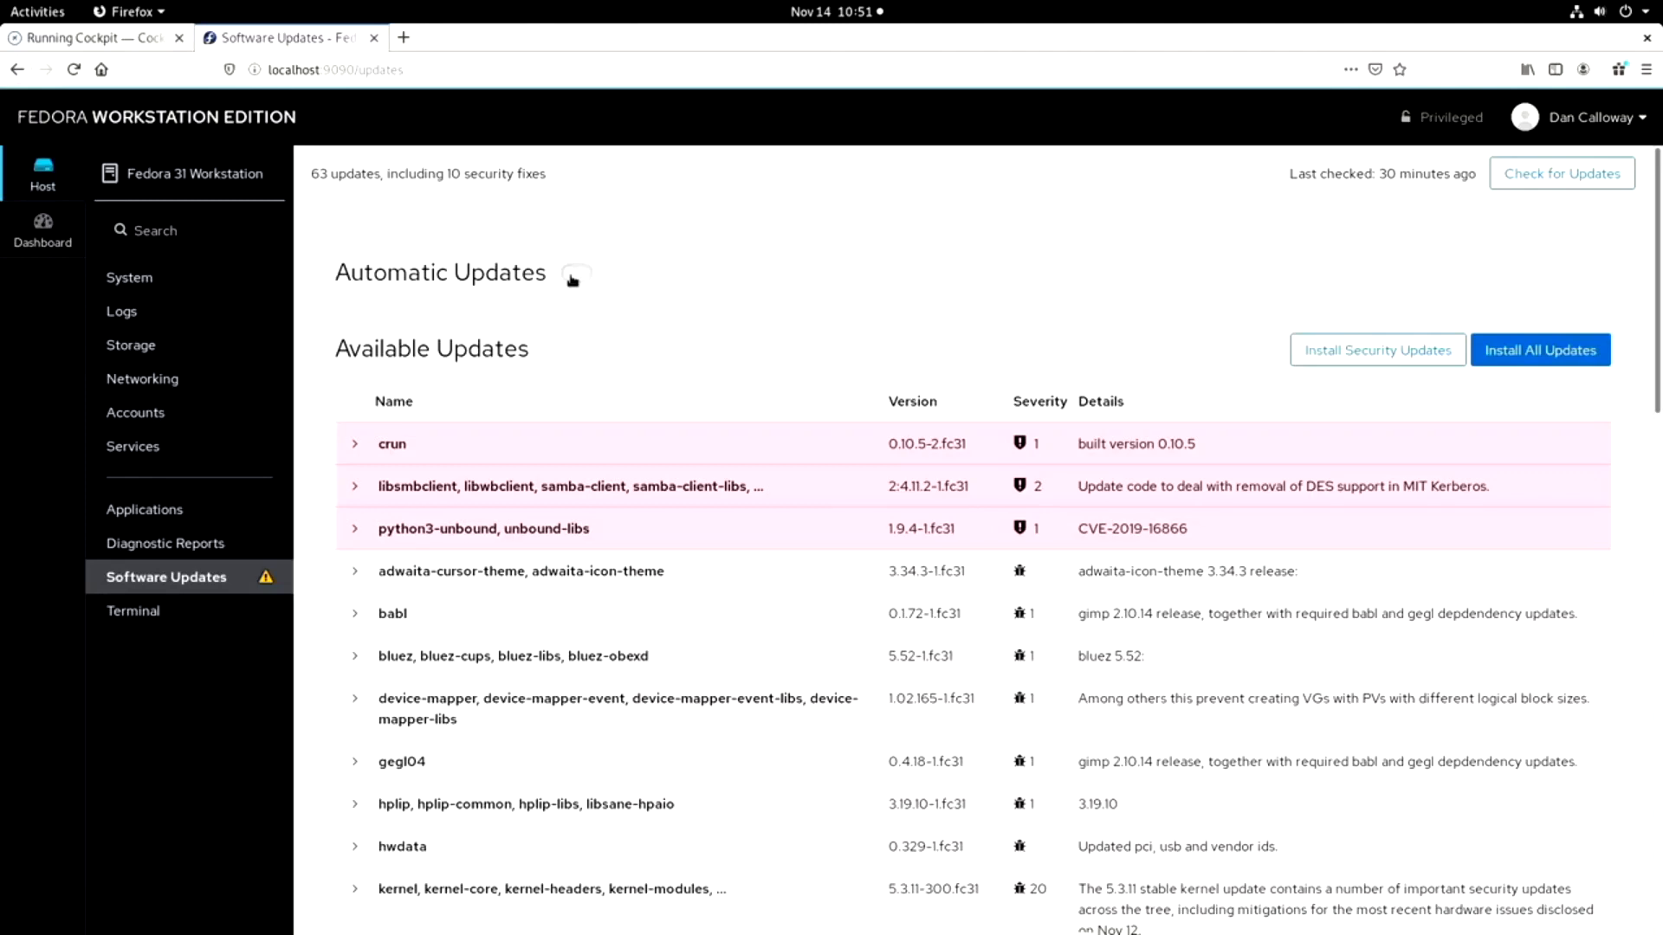
left_click(571, 275)
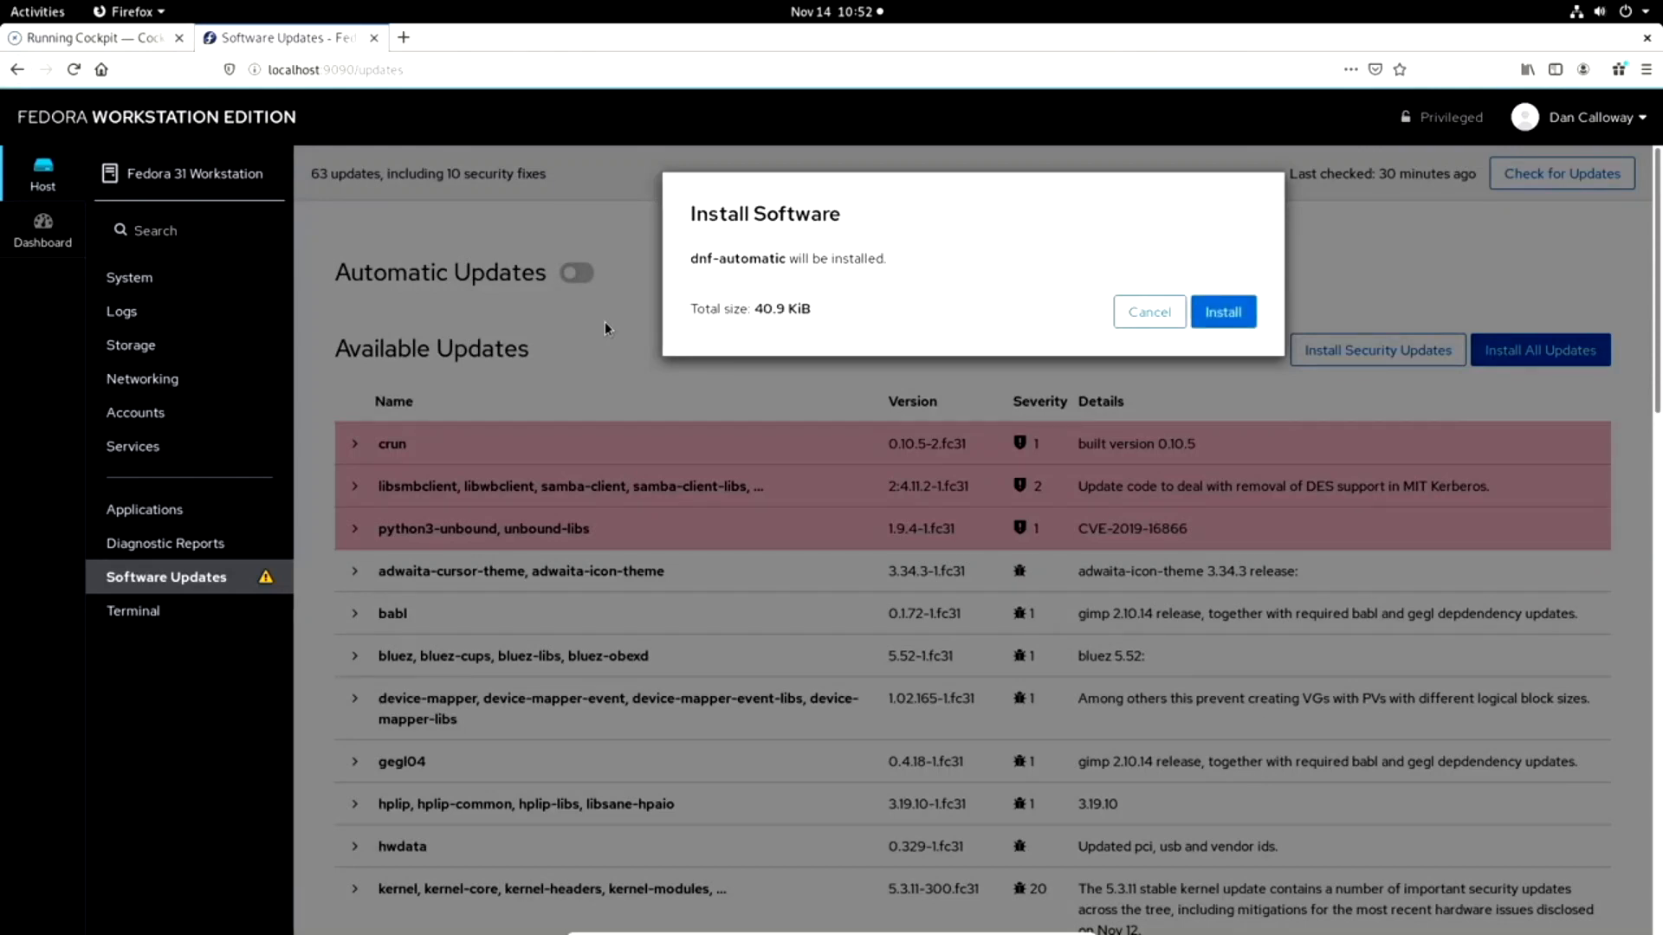
left_click(1230, 316)
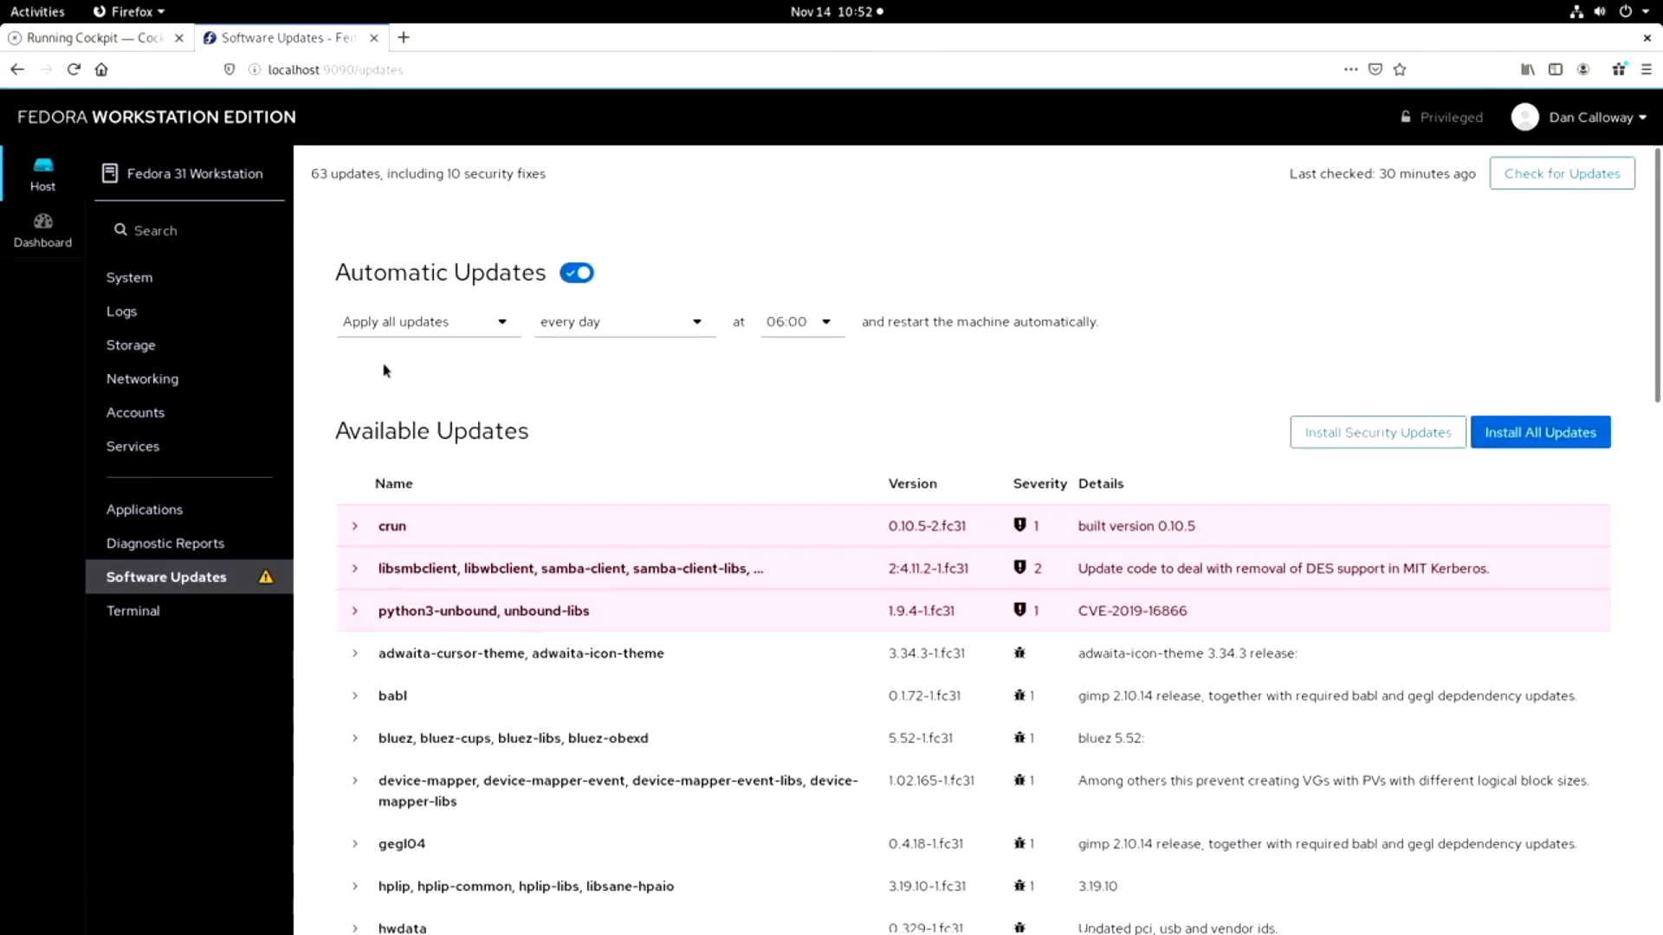
Configure automatic updates to apply security updates every day at 03:00.
left_click(503, 325)
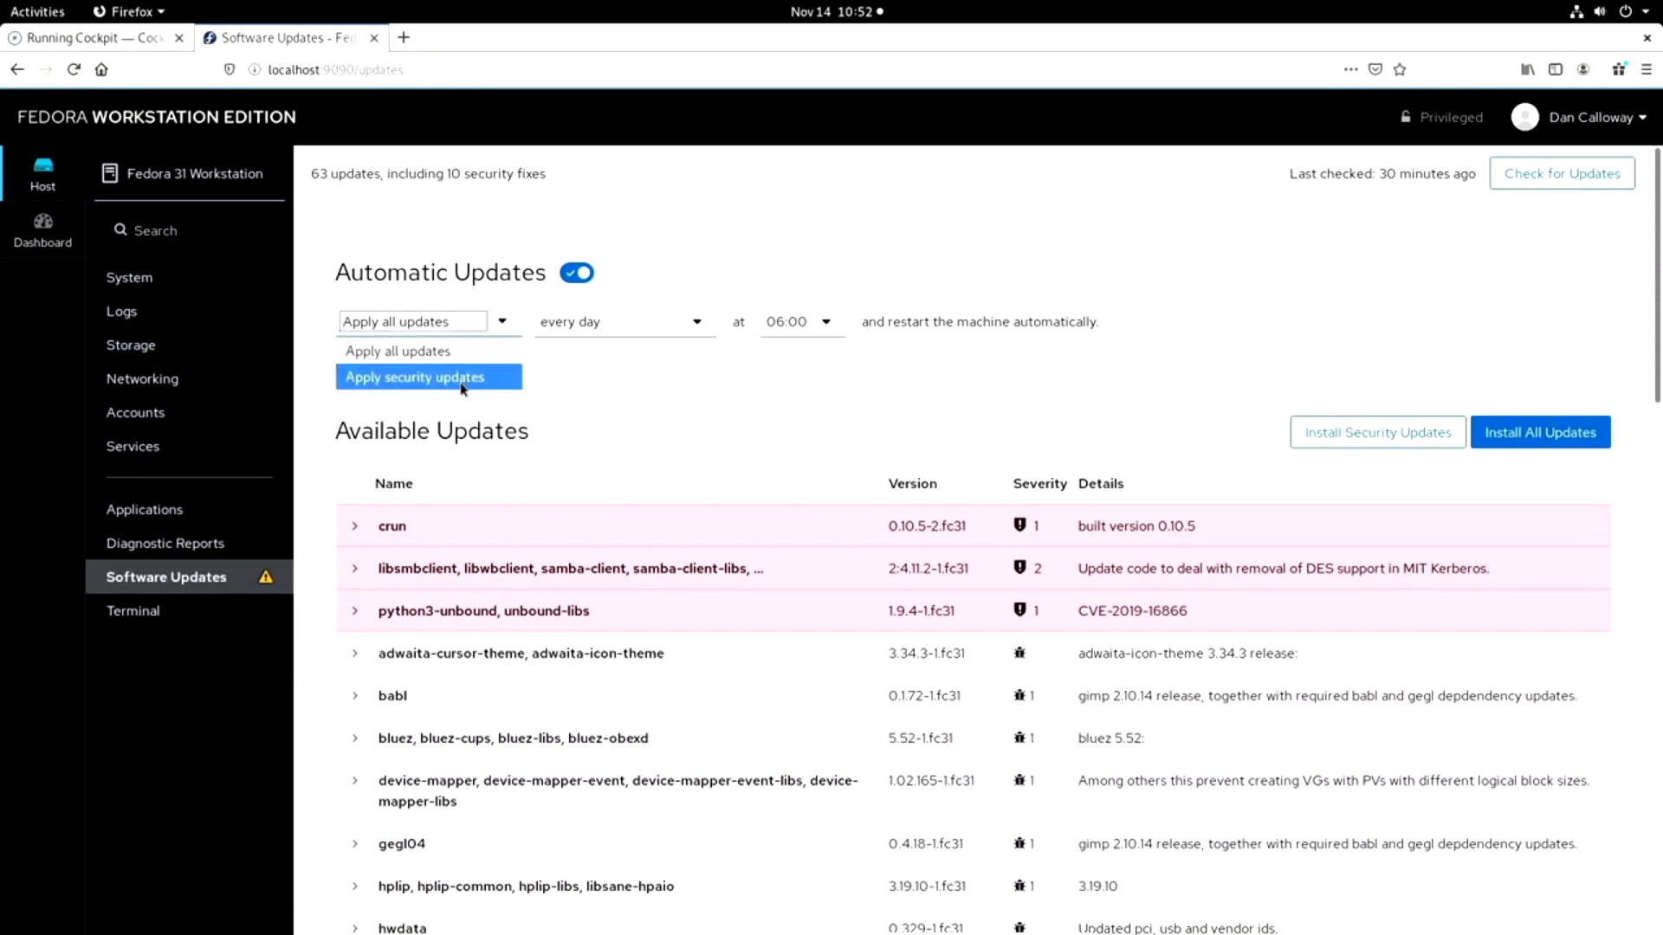
left_click(462, 387)
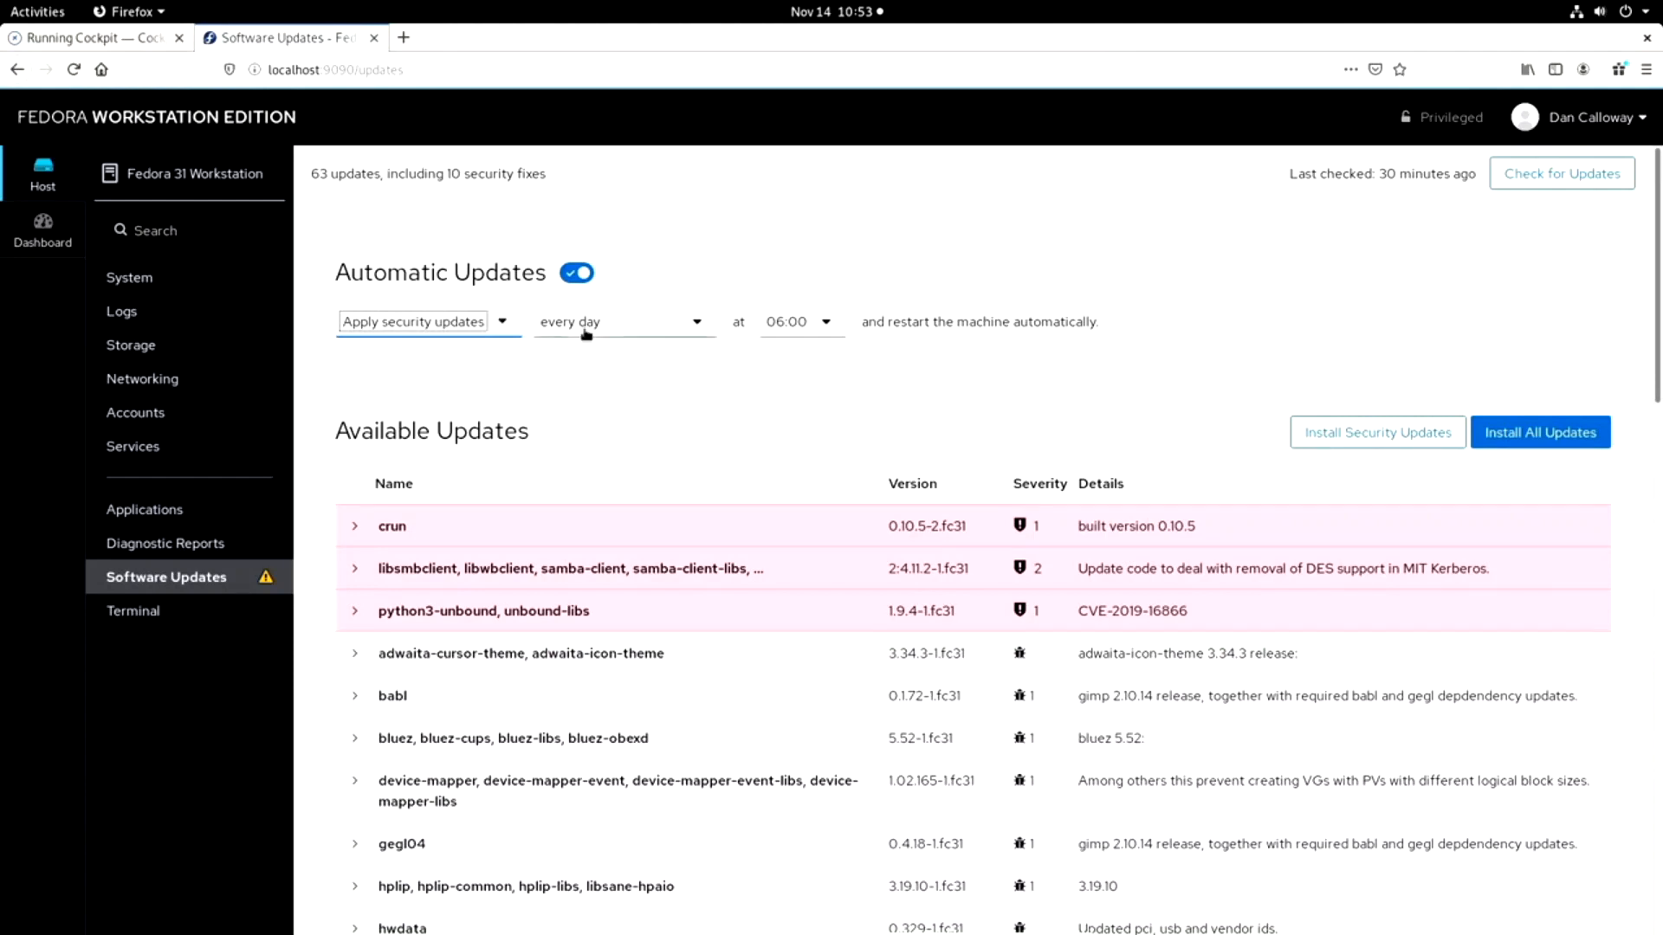
left_click(695, 326)
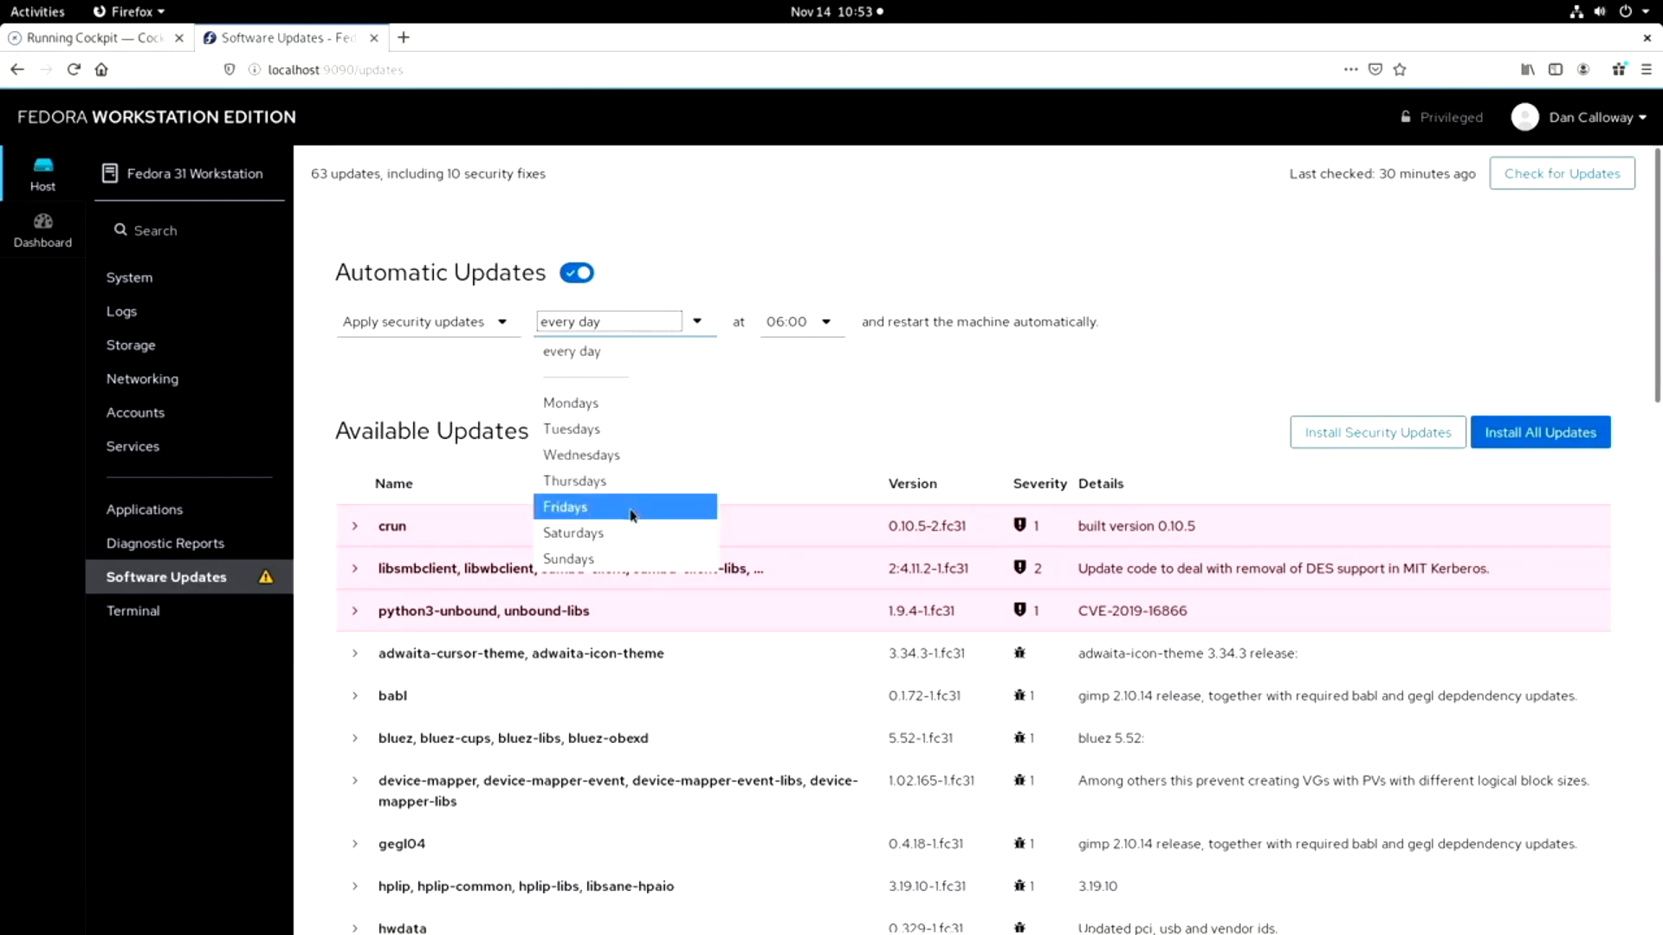
left_click(823, 443)
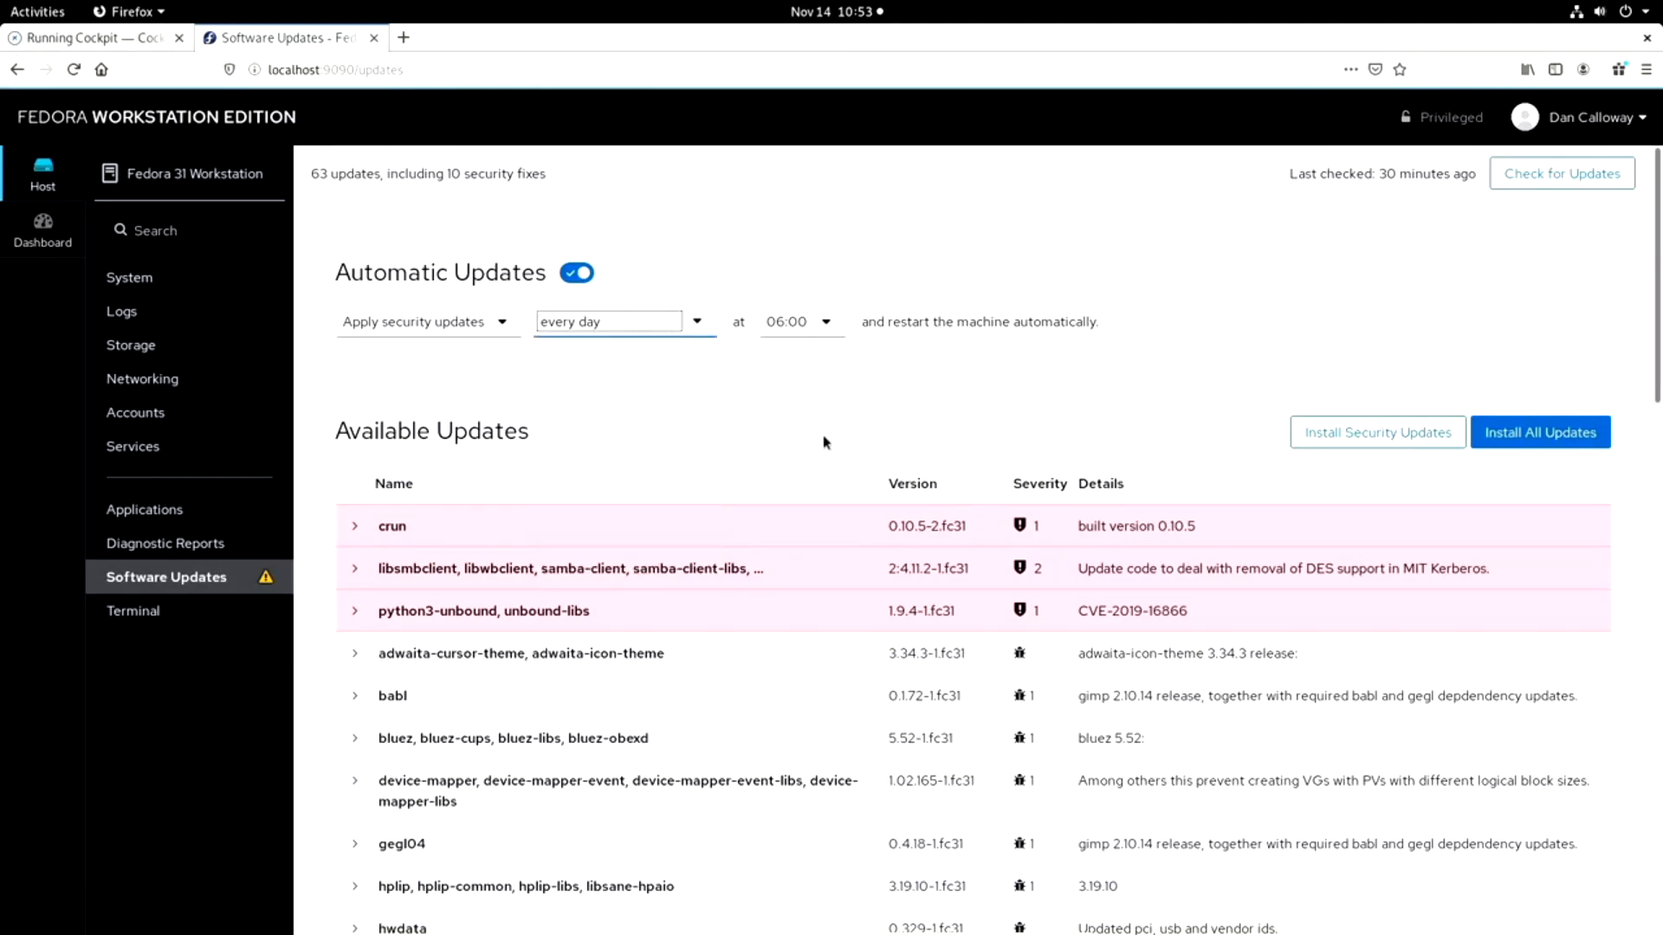
left_click(827, 322)
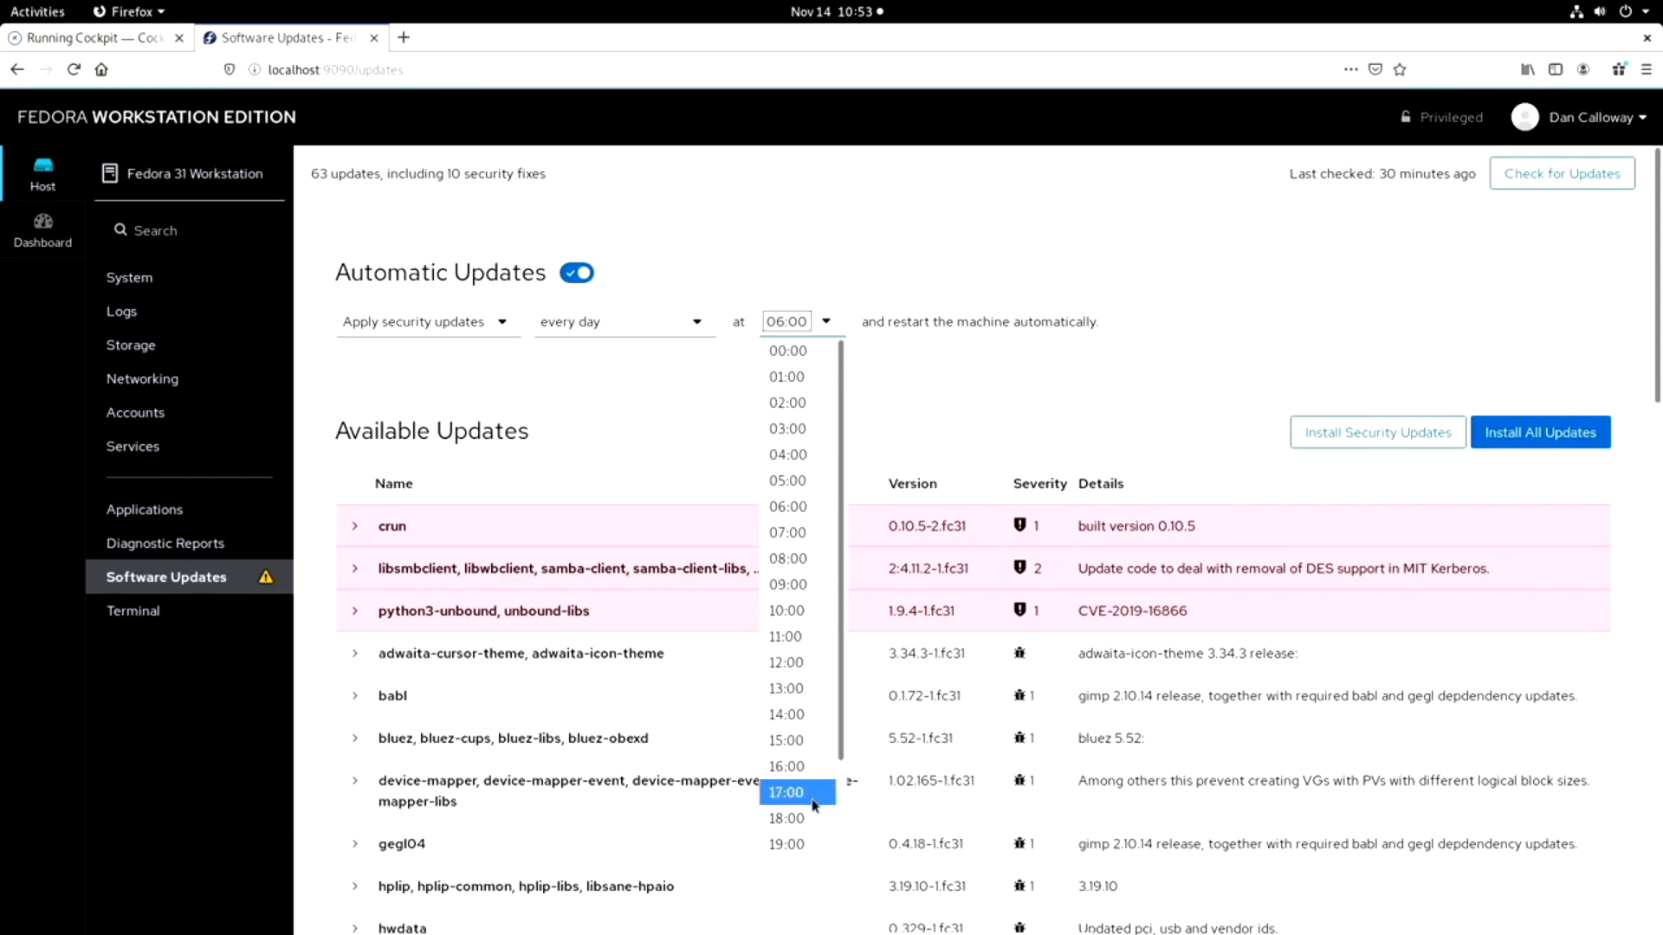
left_click(772, 428)
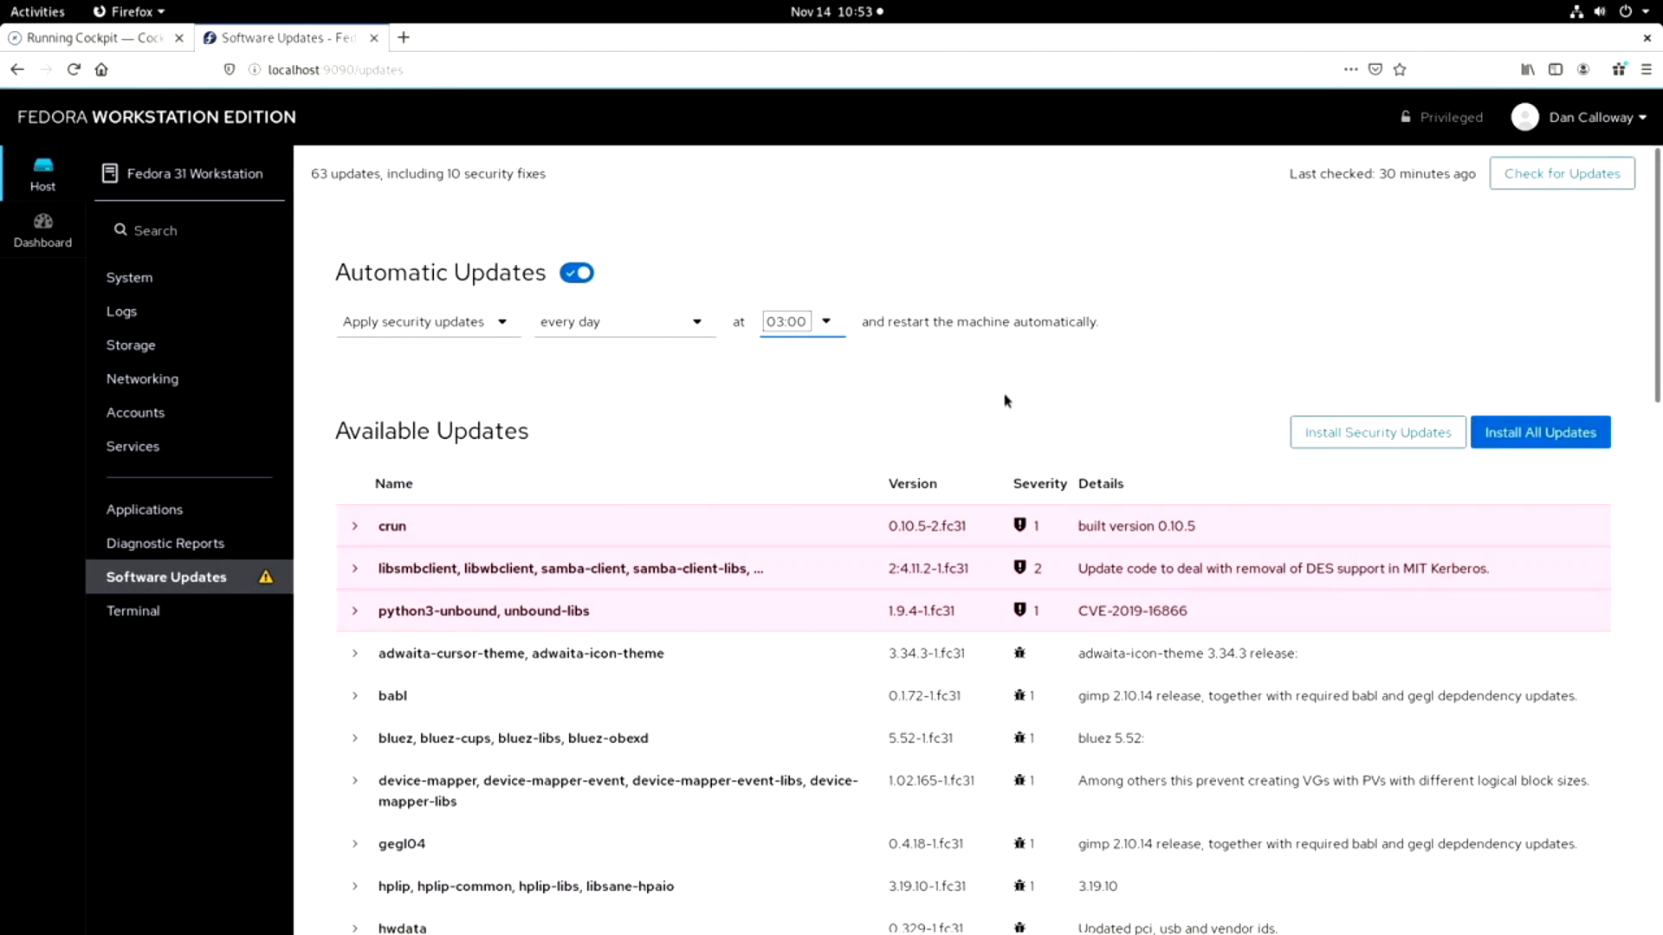
left_click(1522, 440)
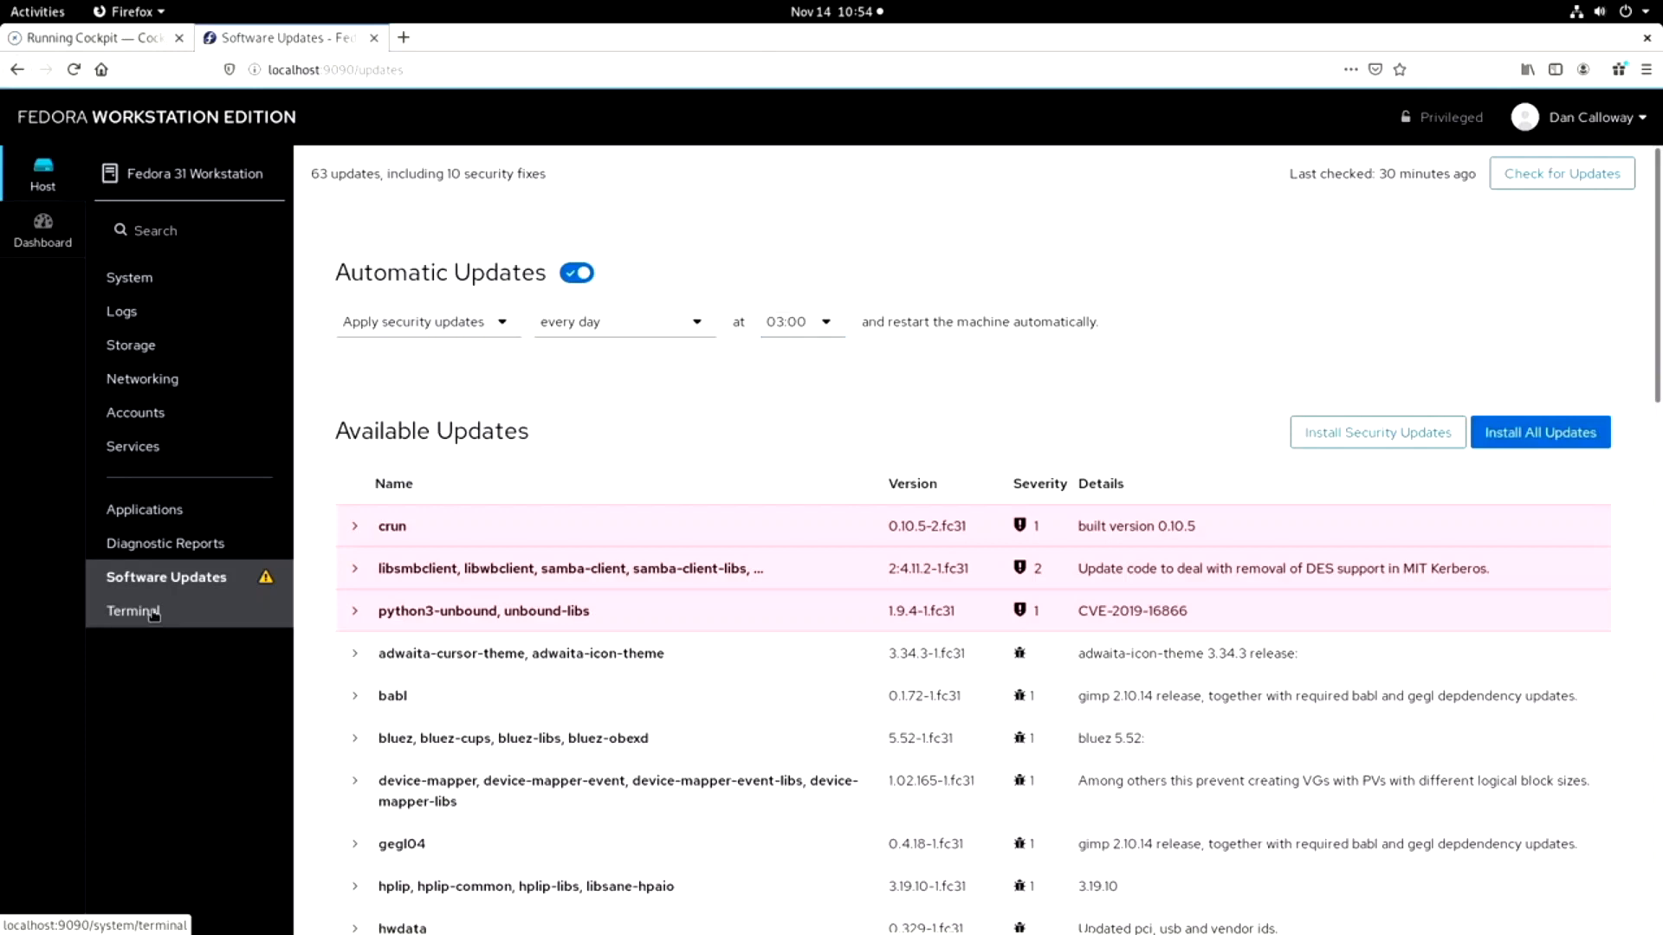
Open the web console's Terminal page and set its appearance to Dark.
left_click(153, 612)
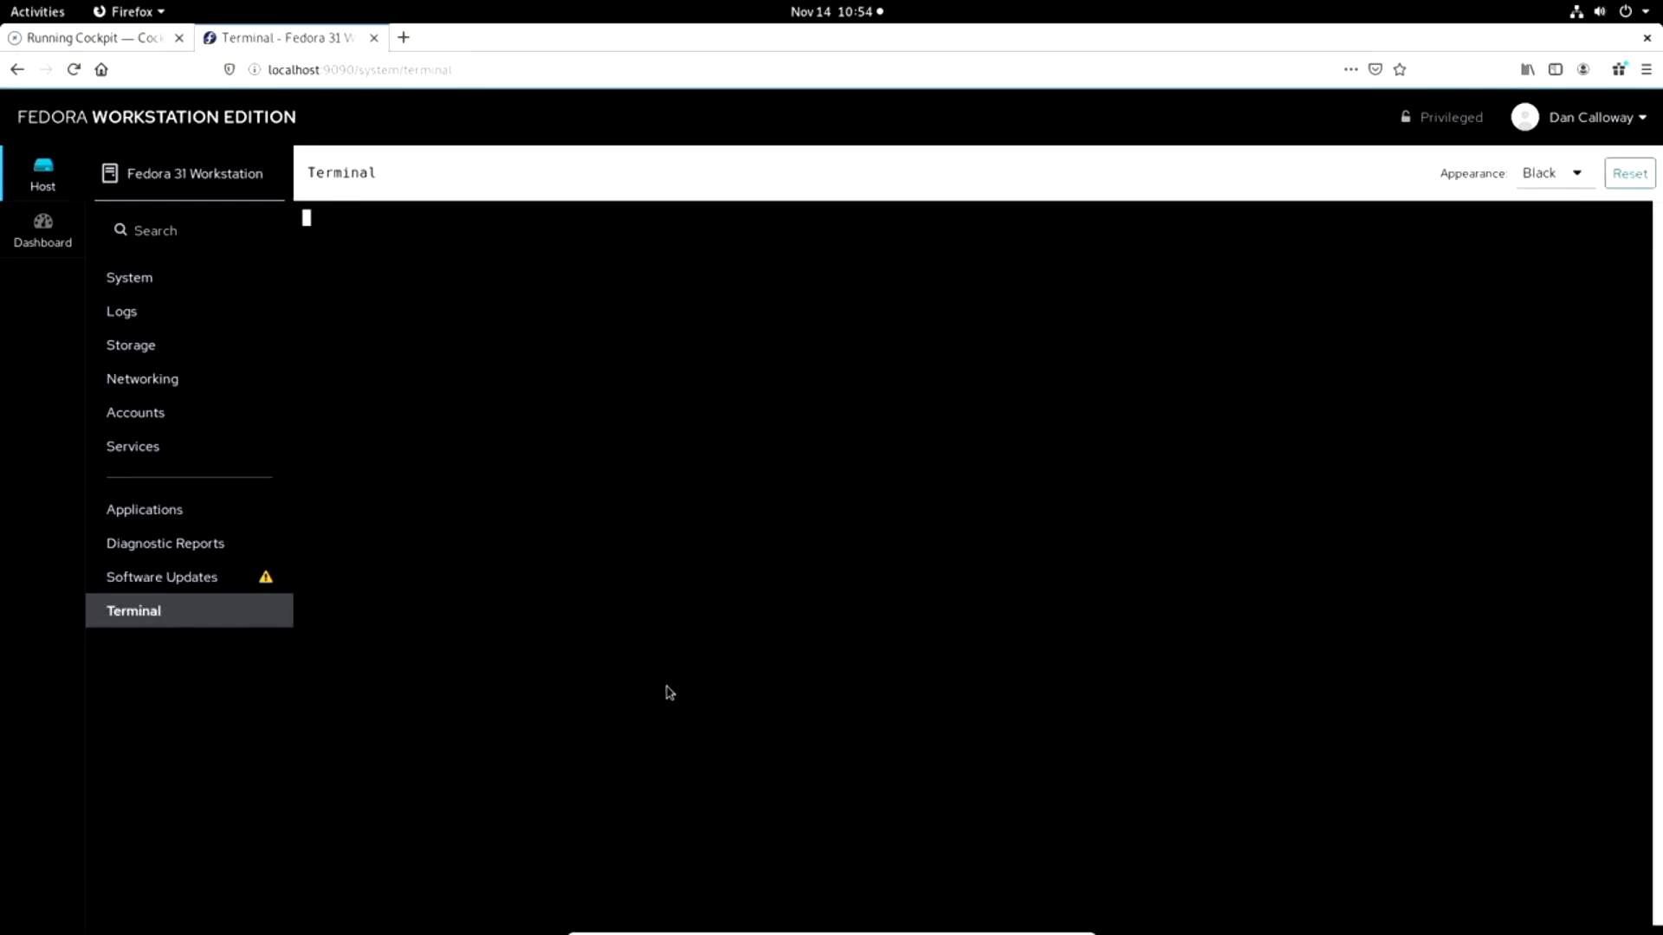
left_click(1576, 173)
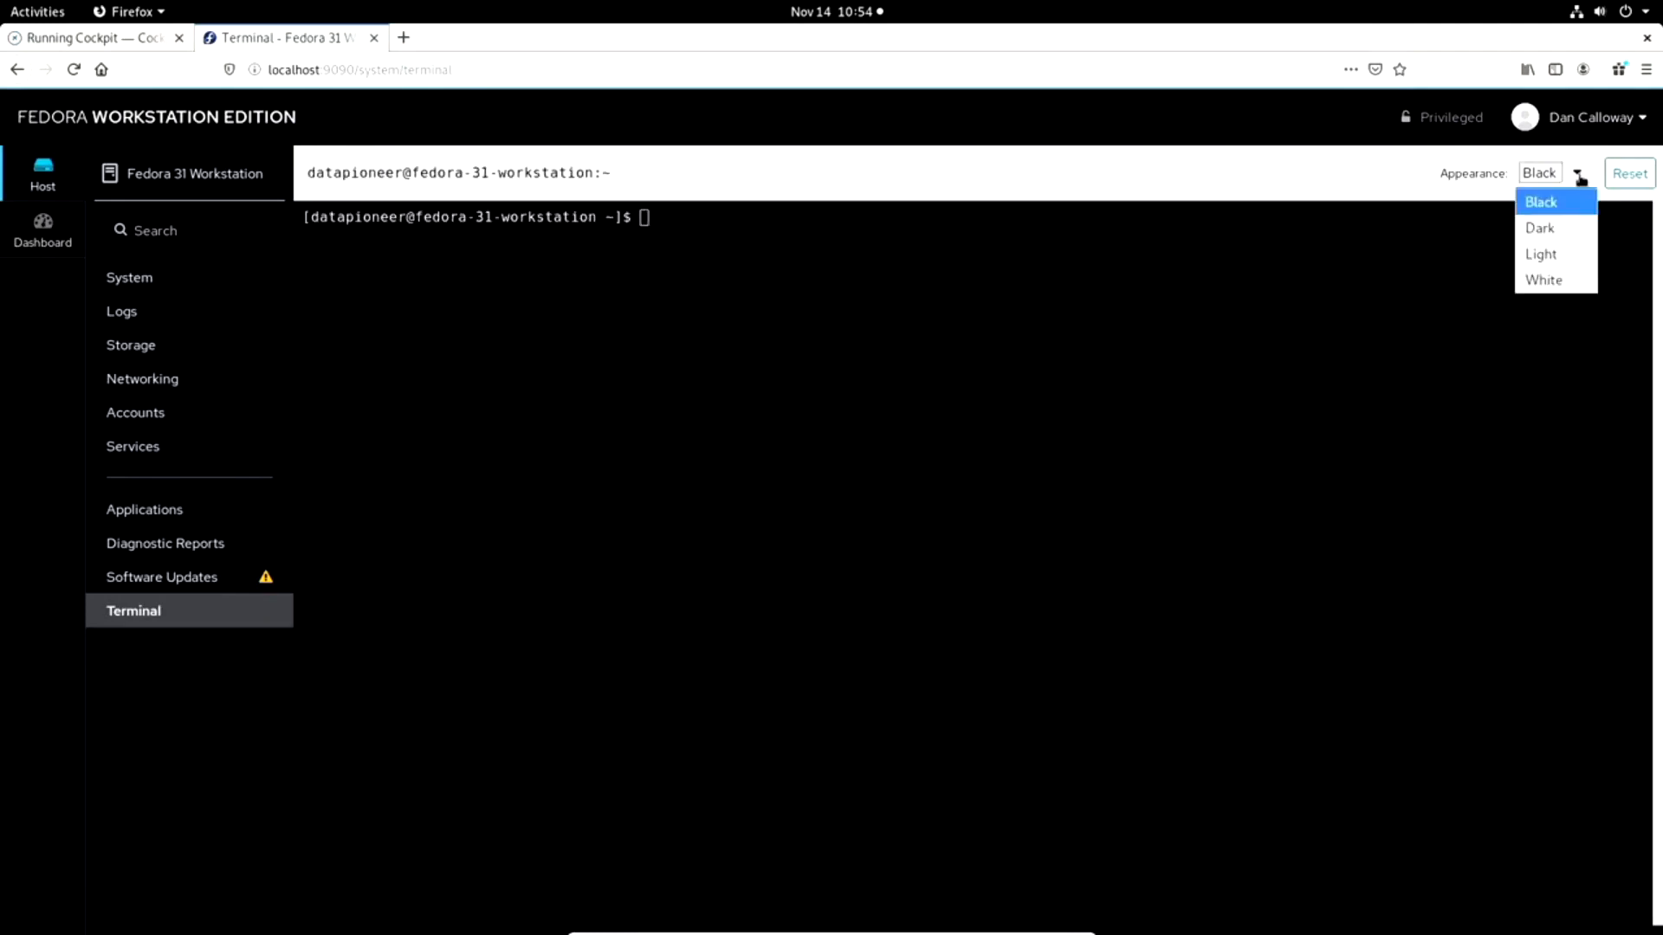
left_click(1546, 229)
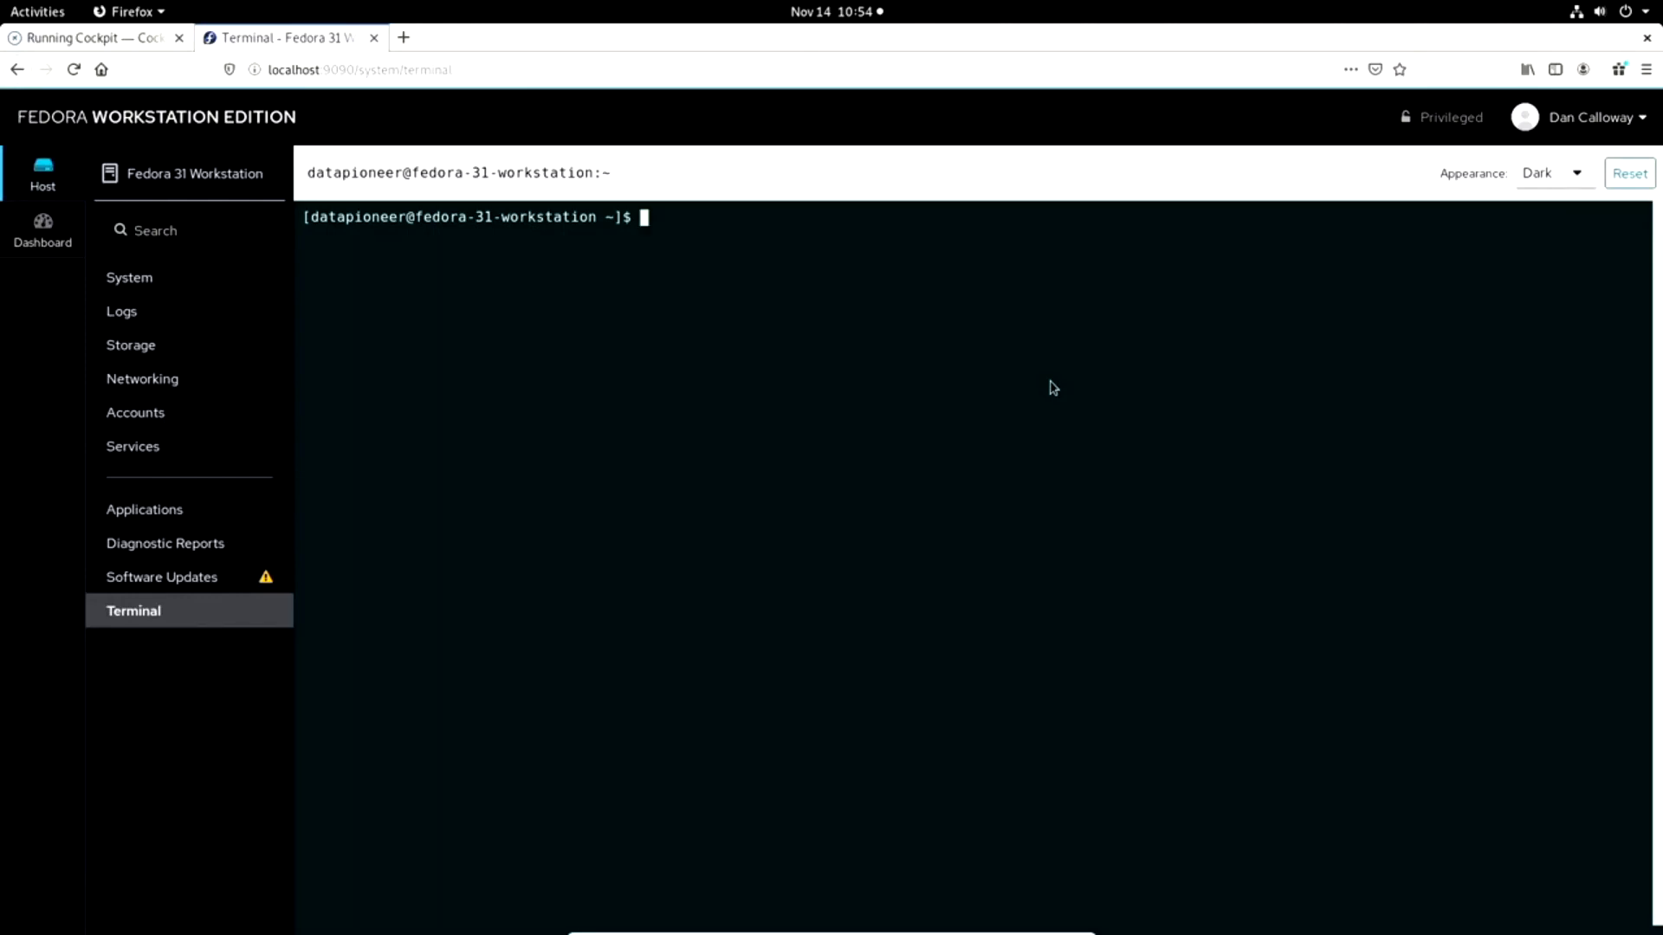
Check the running kernel release by running uname -r in the terminal.
type("uname -r")
key("Return")
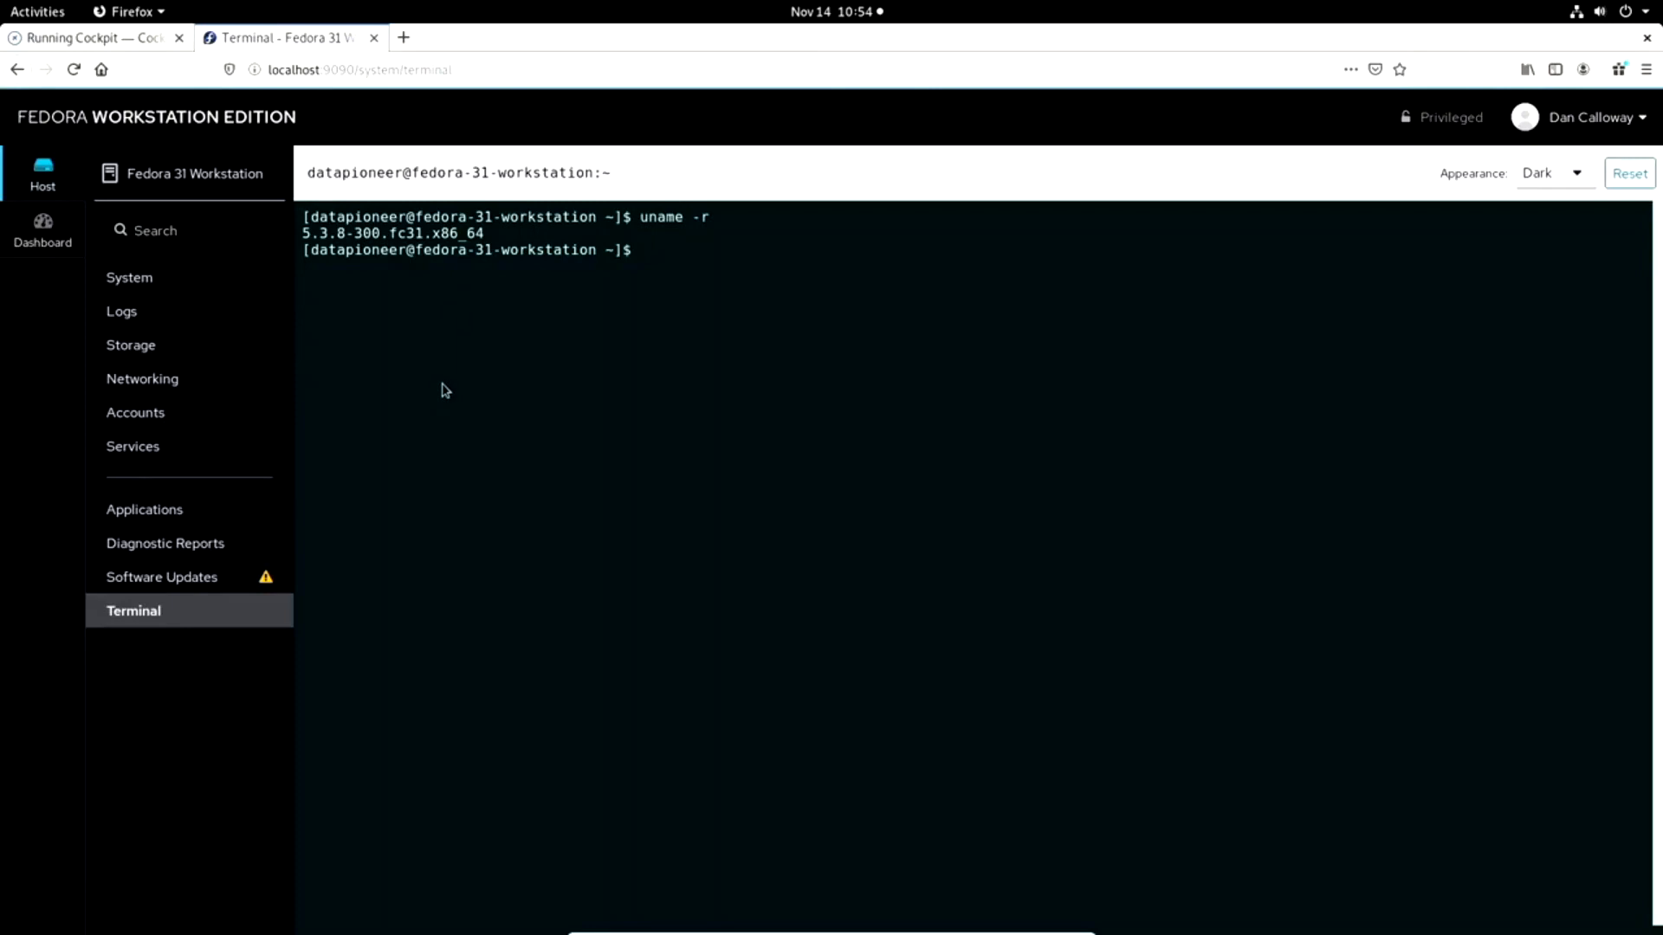
Check disk usage with df -h and memory usage with free mem, ending the terminal session with exit.
type("df -h")
key("Return")
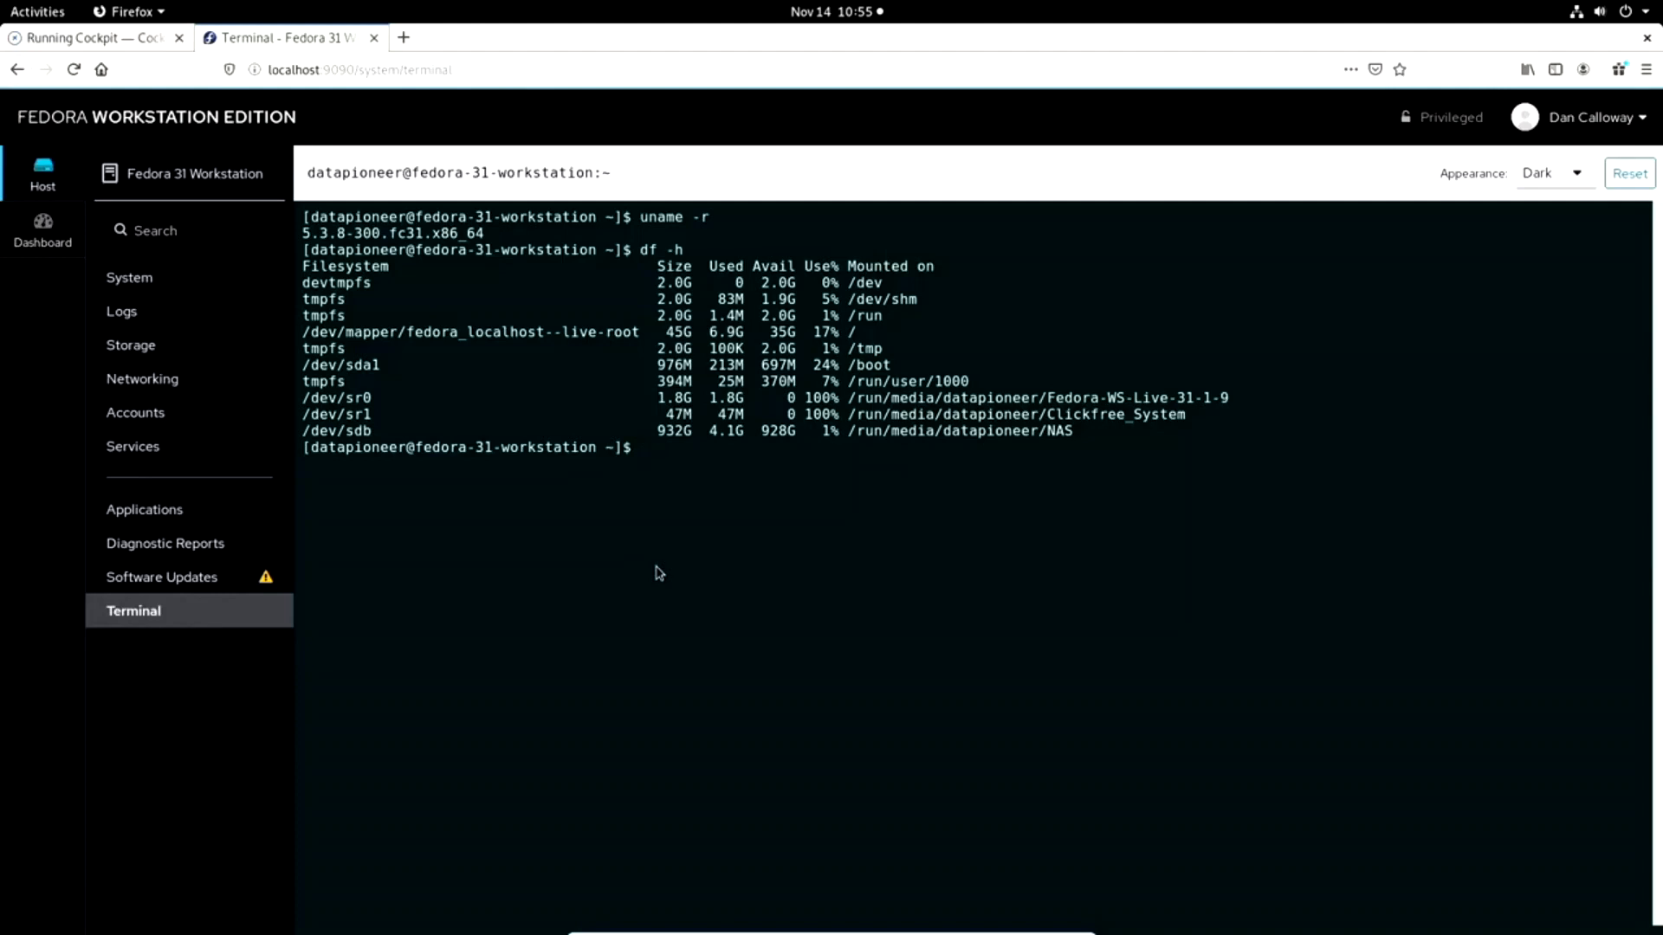
type("free mem")
key("Return")
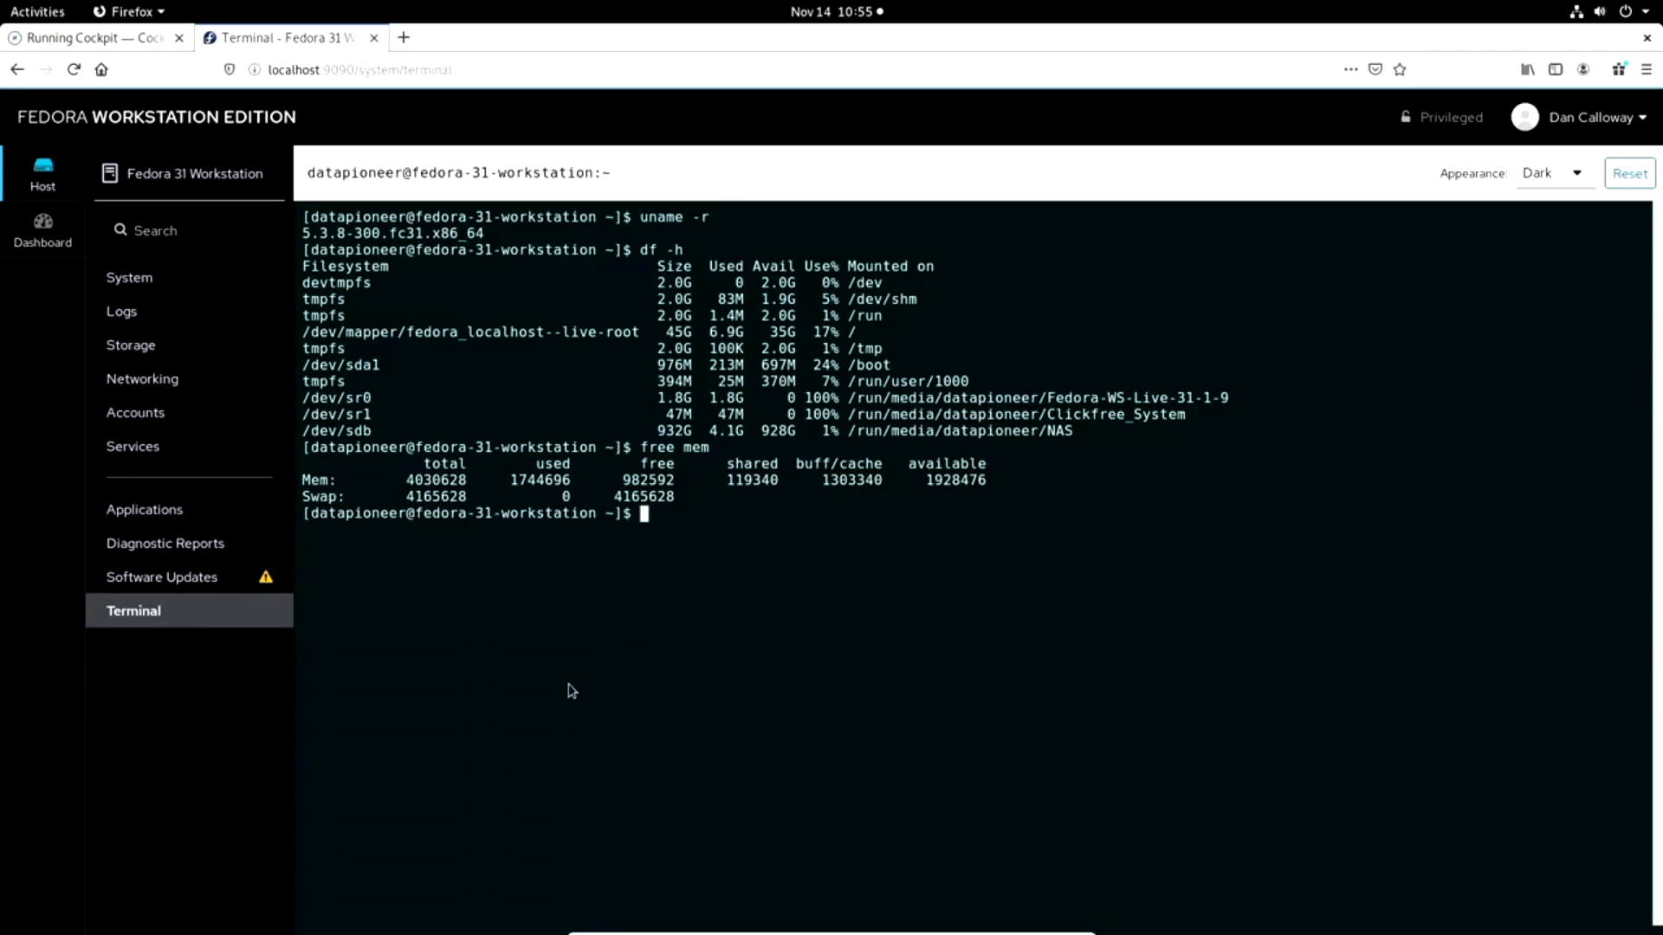
type("exit")
key("Return")
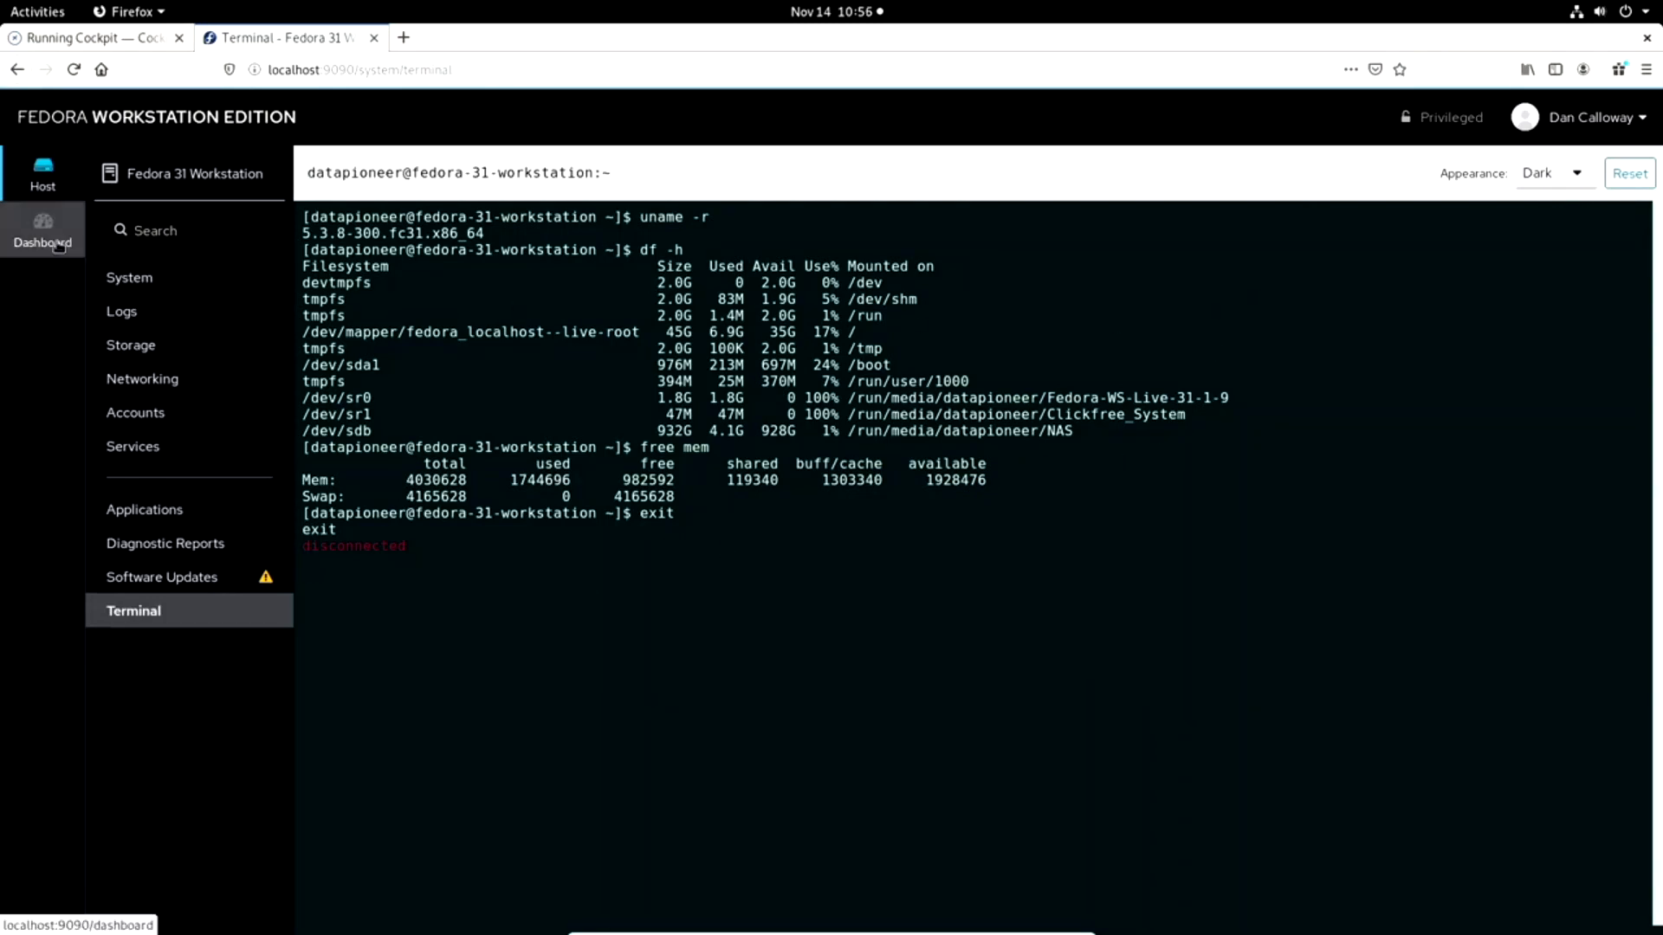
Examine the Dashboard's CPU, Memory, Network and Disk I/O graphs, and open the Fedora 31 Workstation server's System page.
left_click(41, 378)
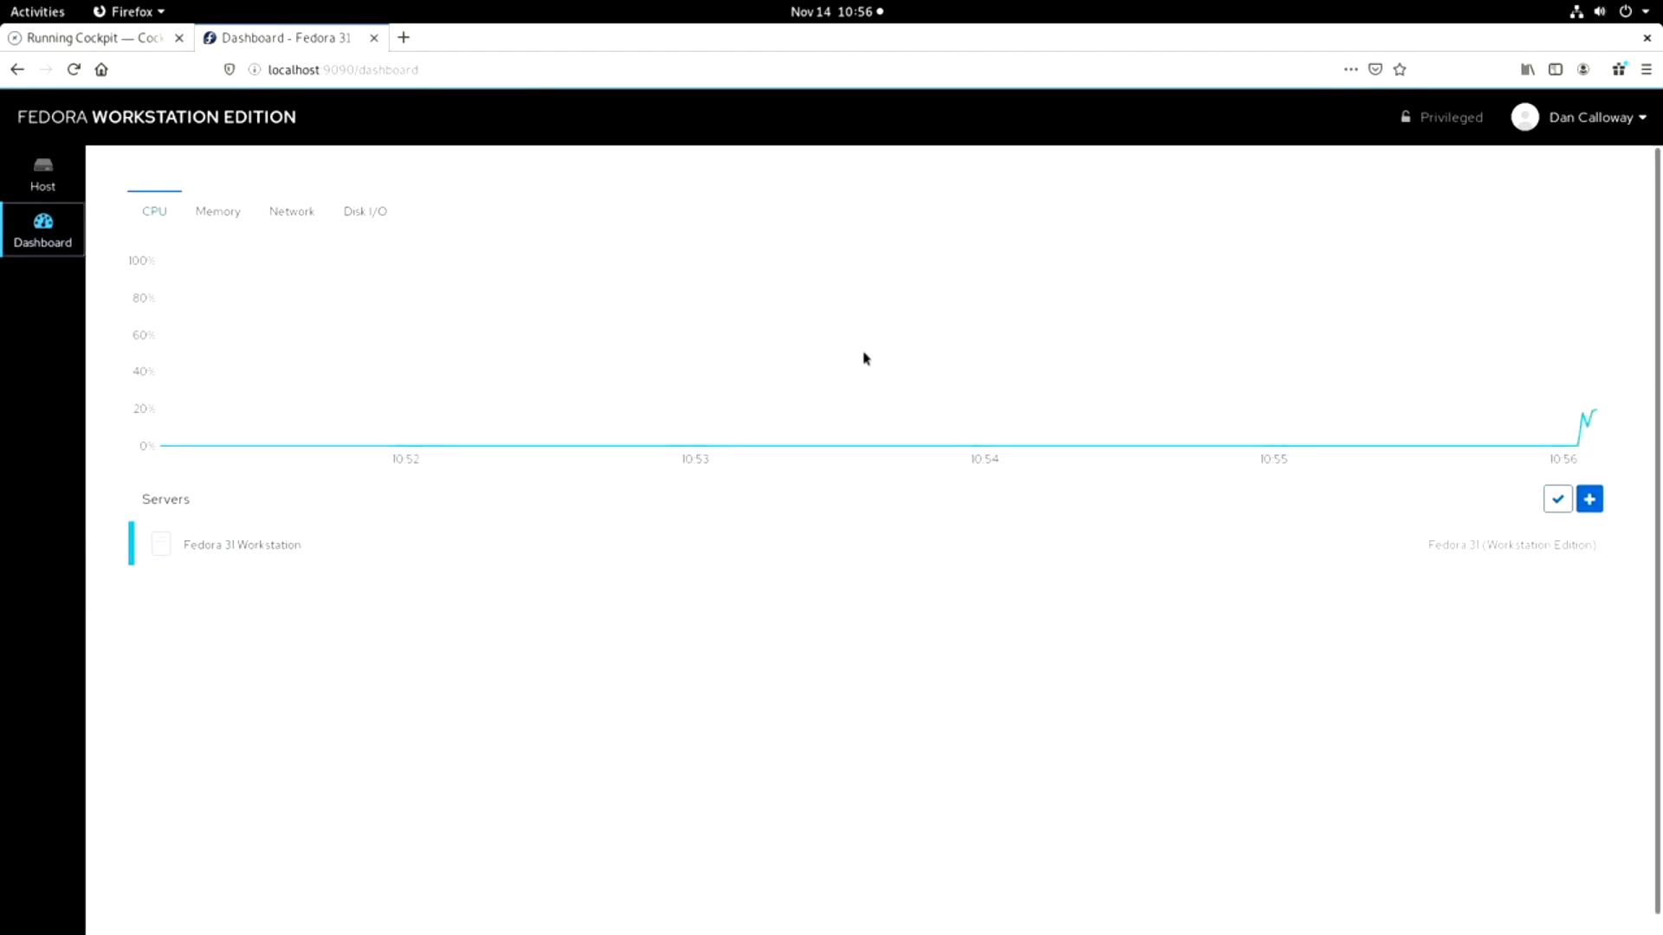
left_click(223, 215)
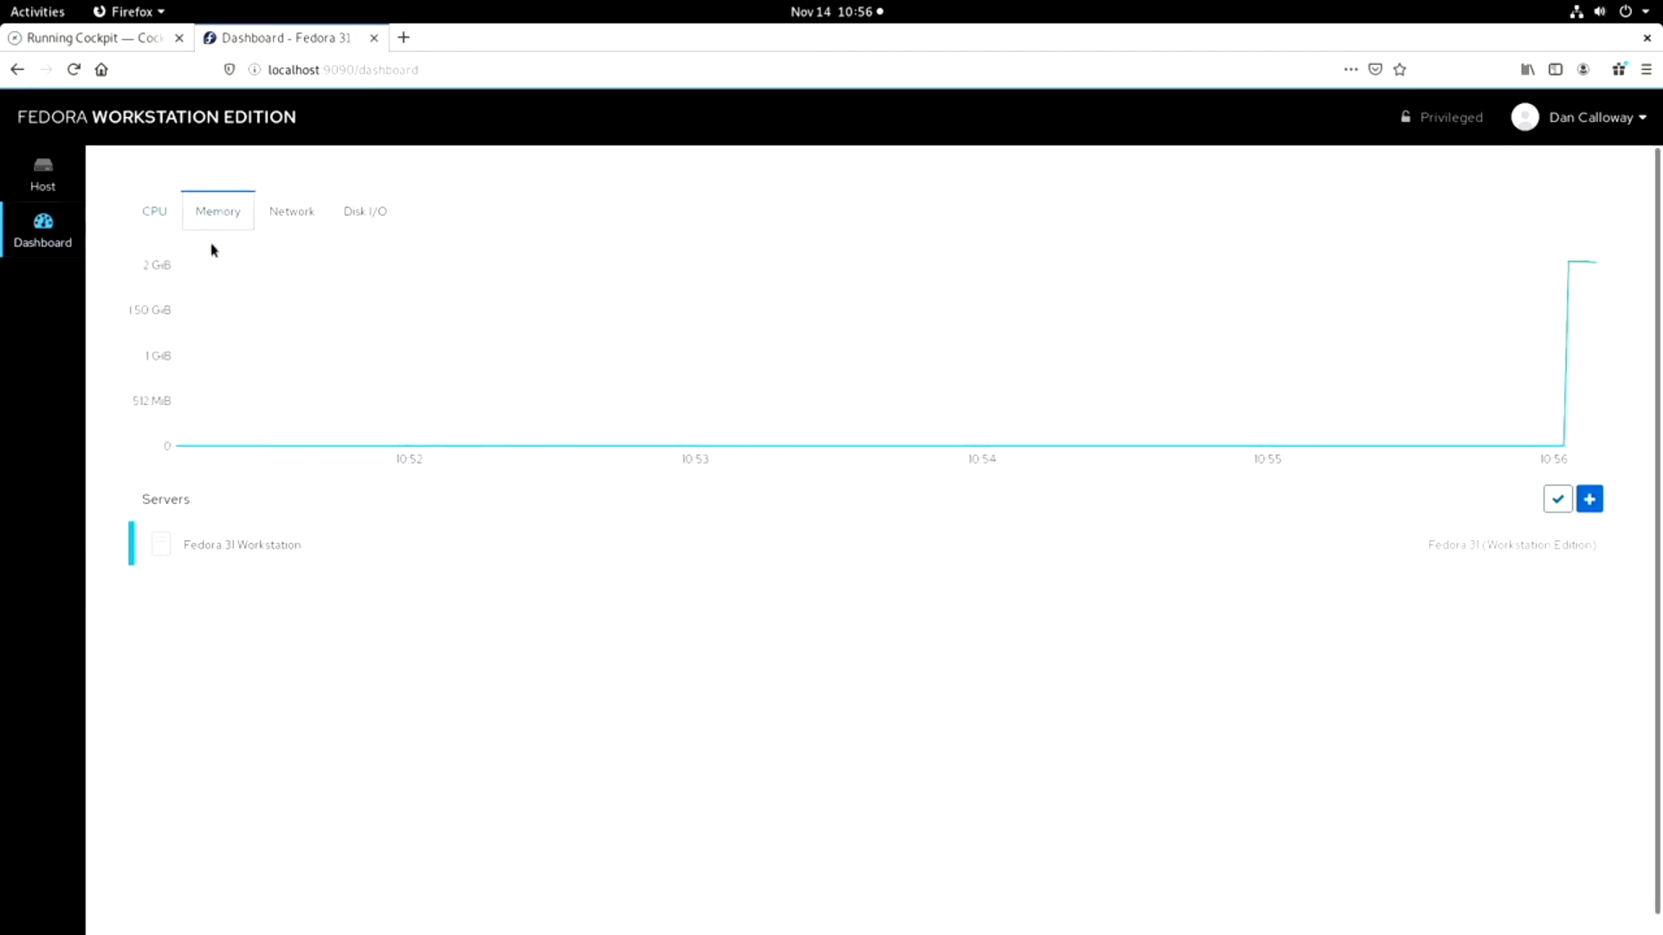
left_click(279, 218)
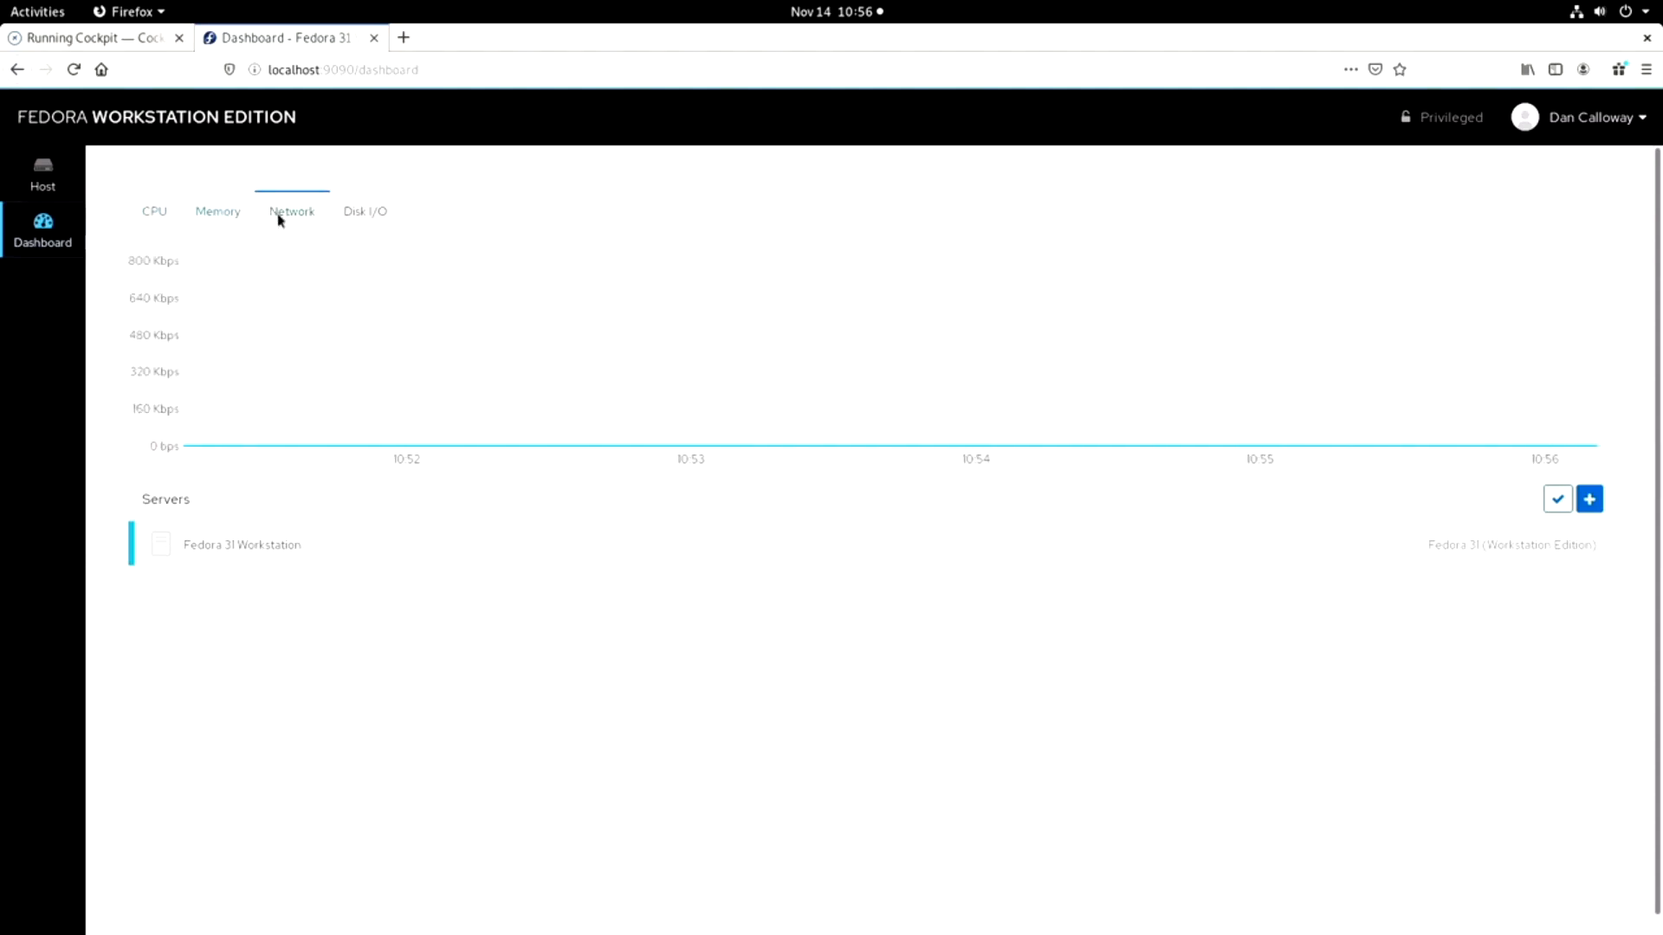
left_click(382, 227)
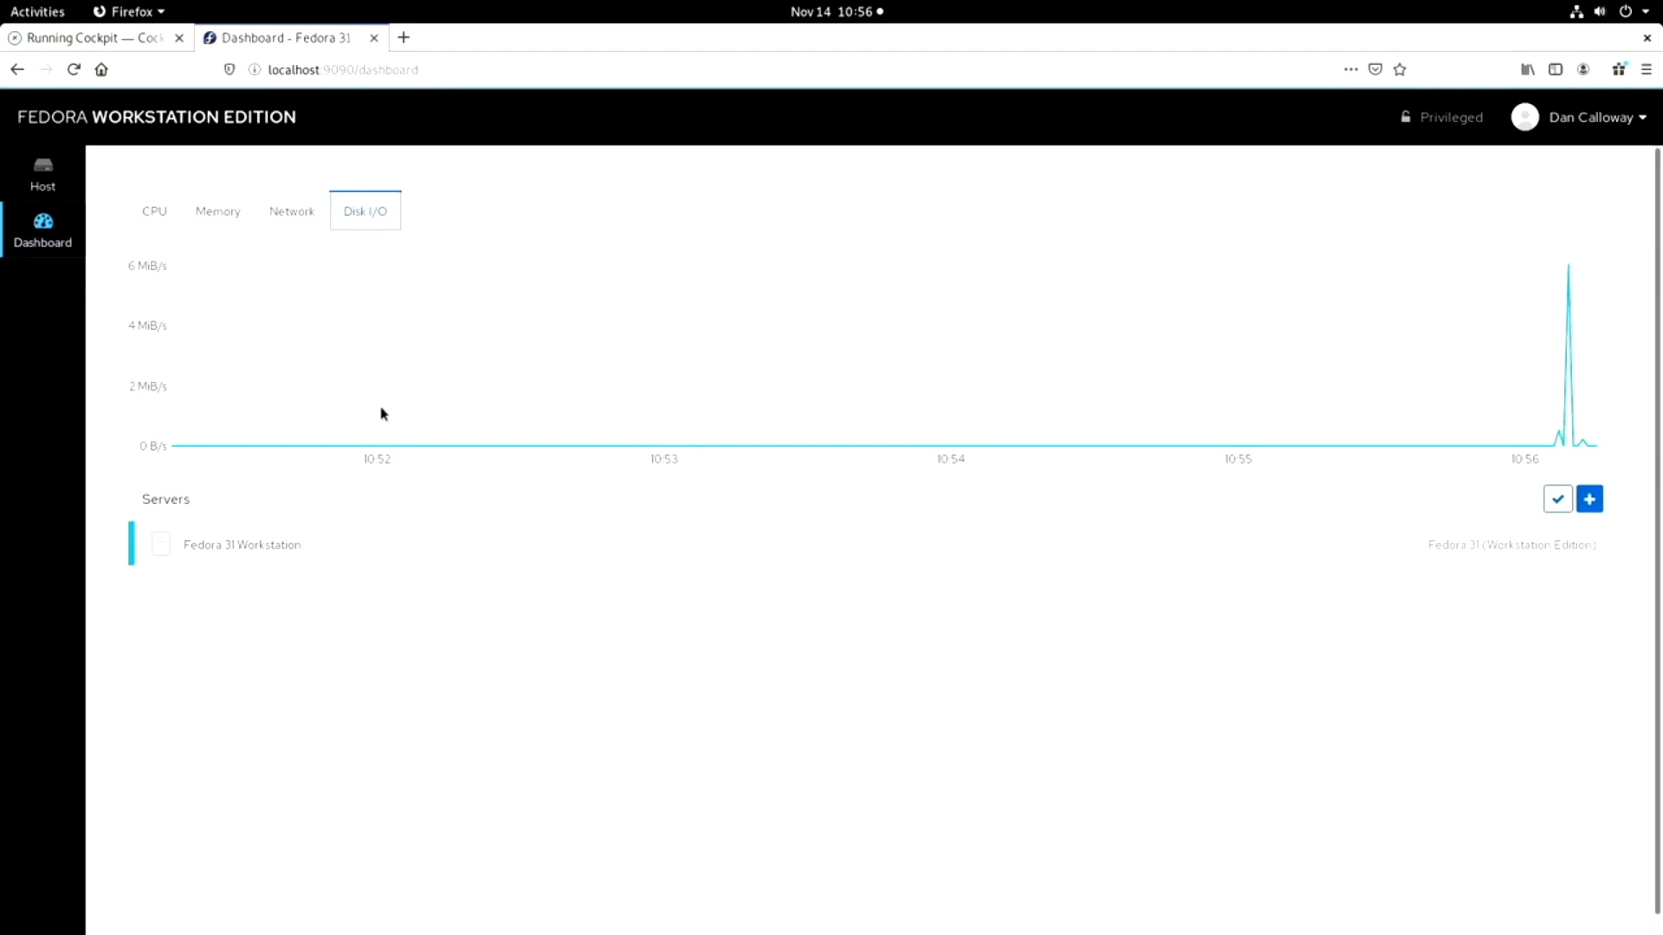
left_click(1056, 555)
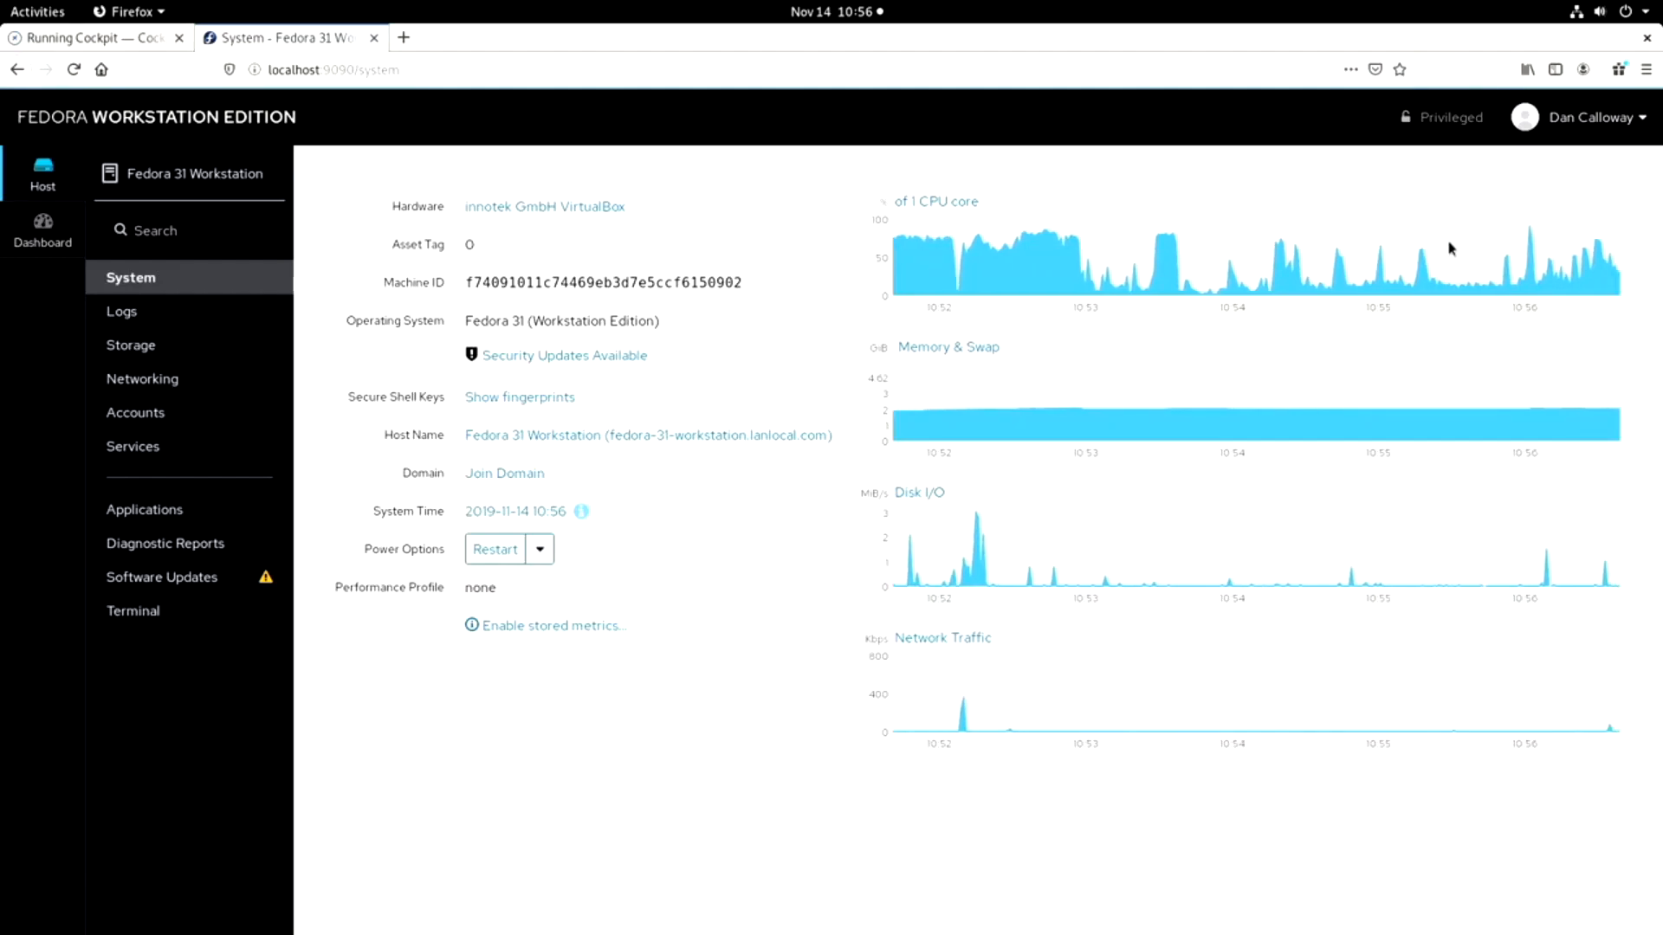
Log out of the Fedora Workstation web console from the user account options.
left_click(1580, 127)
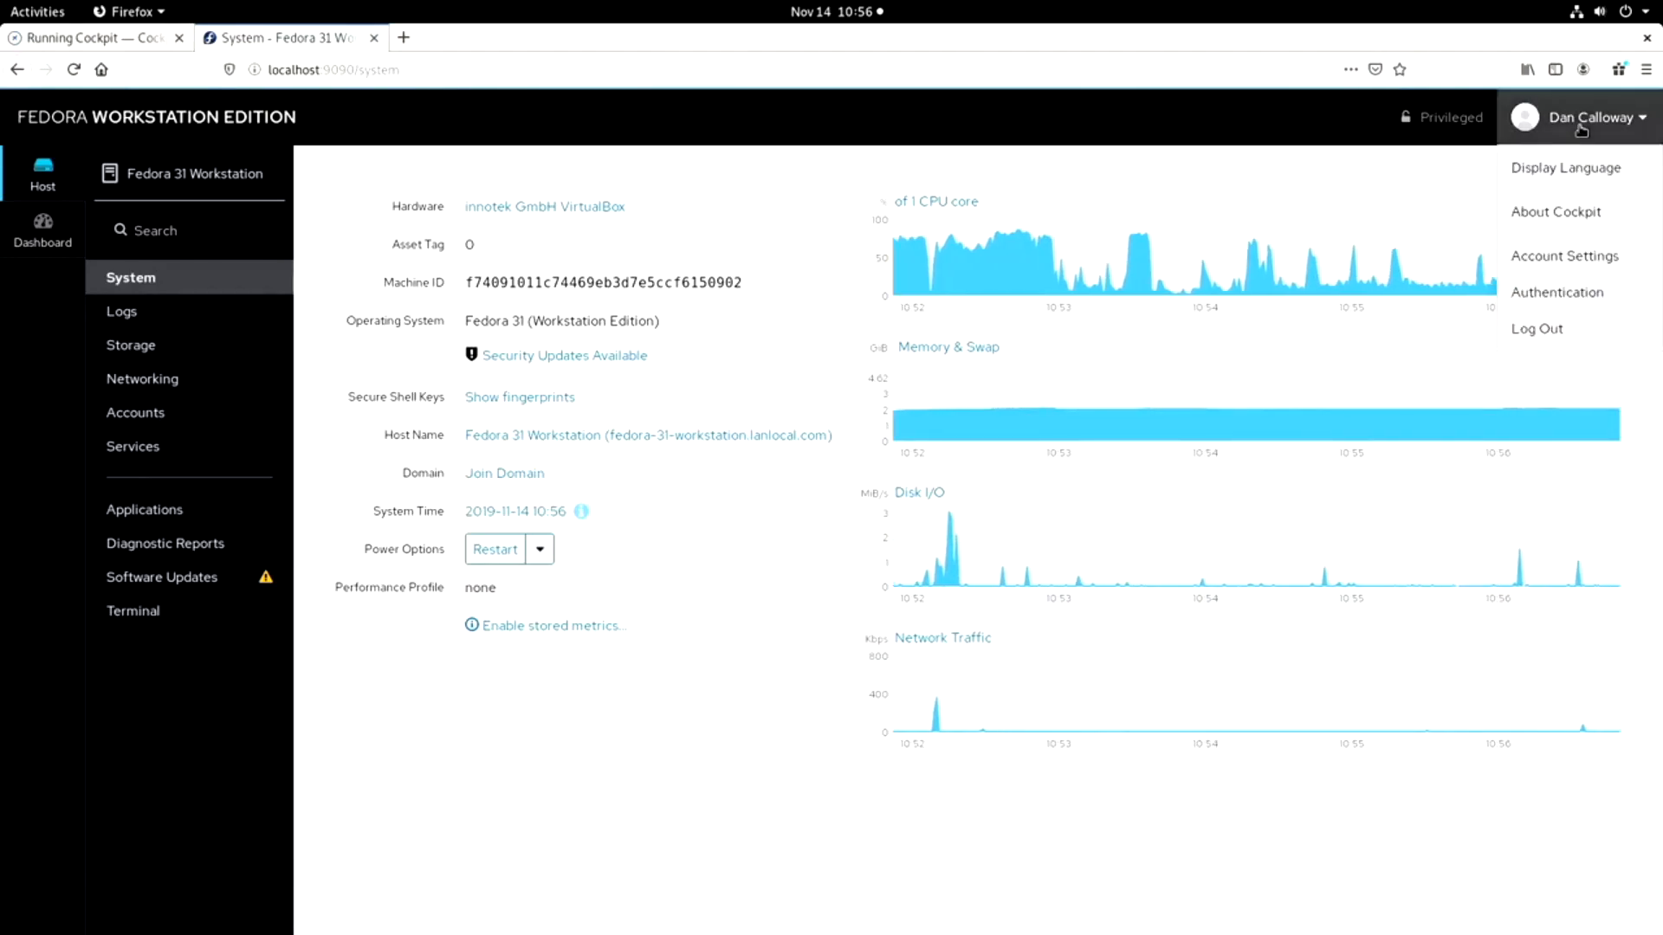
left_click(1566, 337)
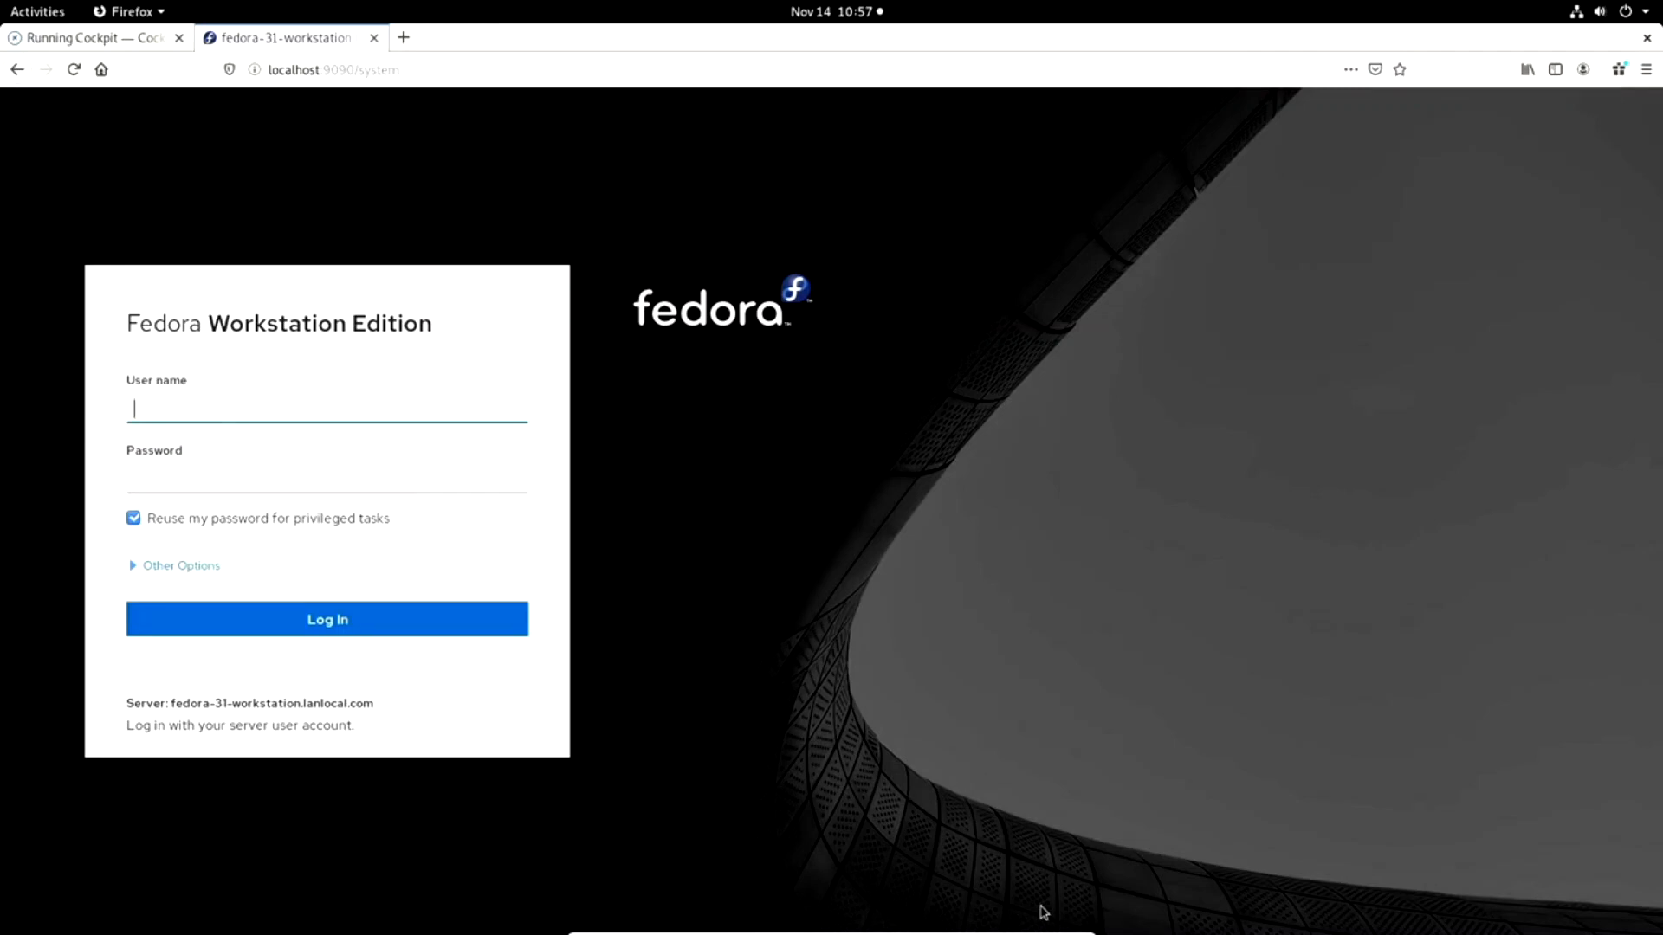
mouse_move(1044, 931)
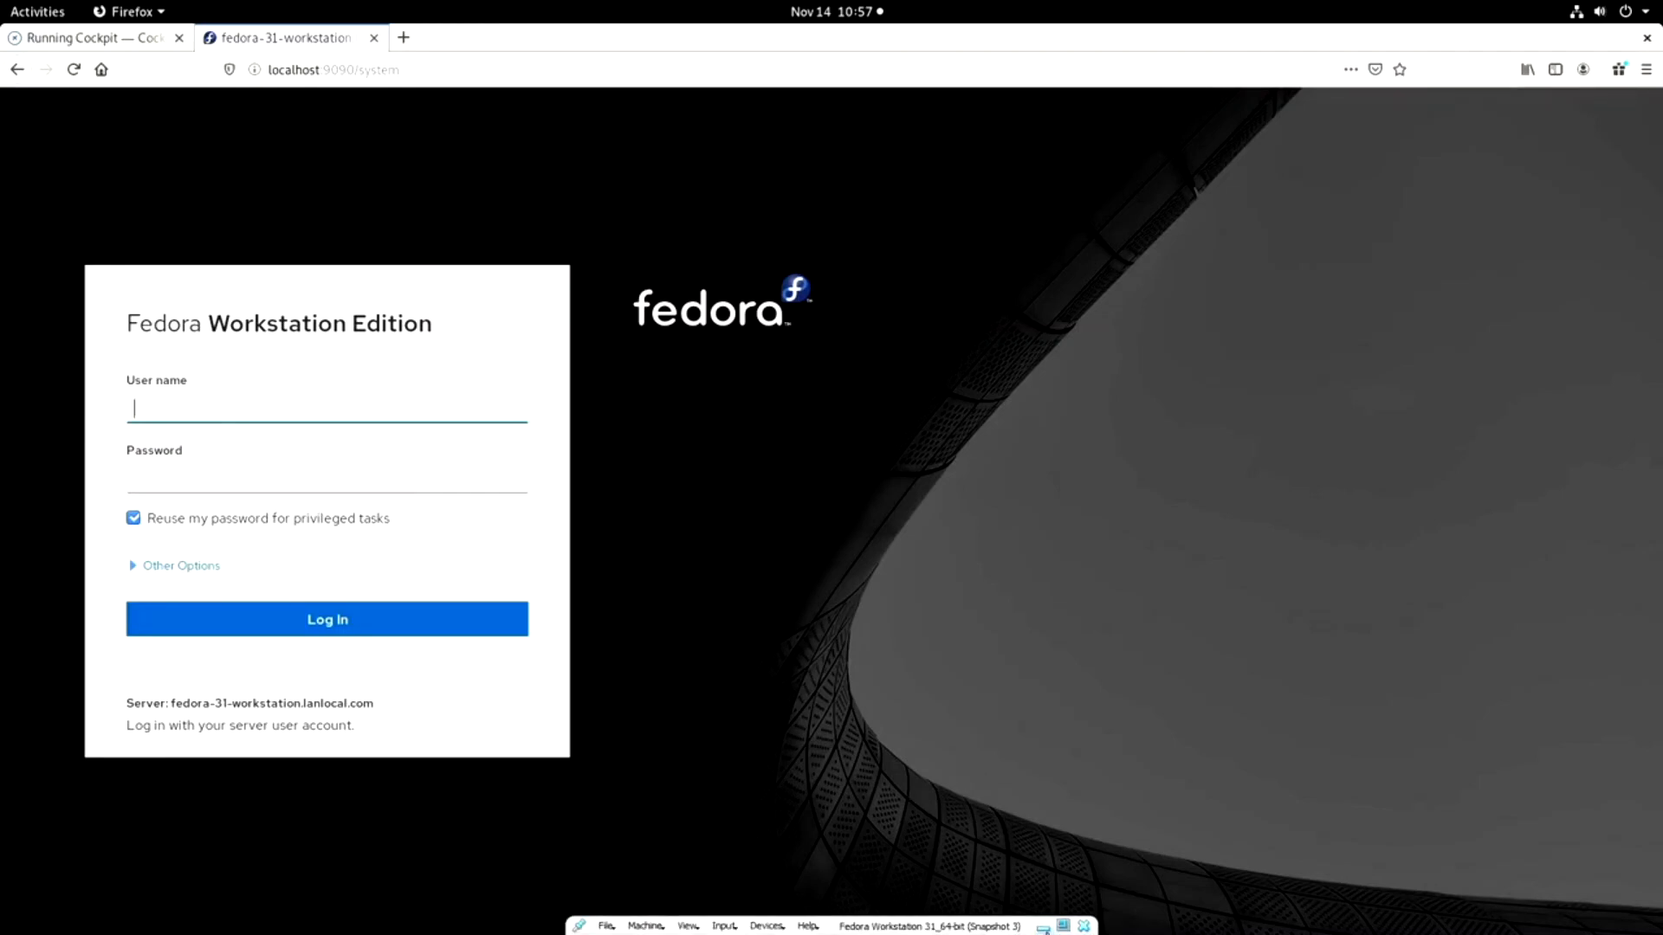